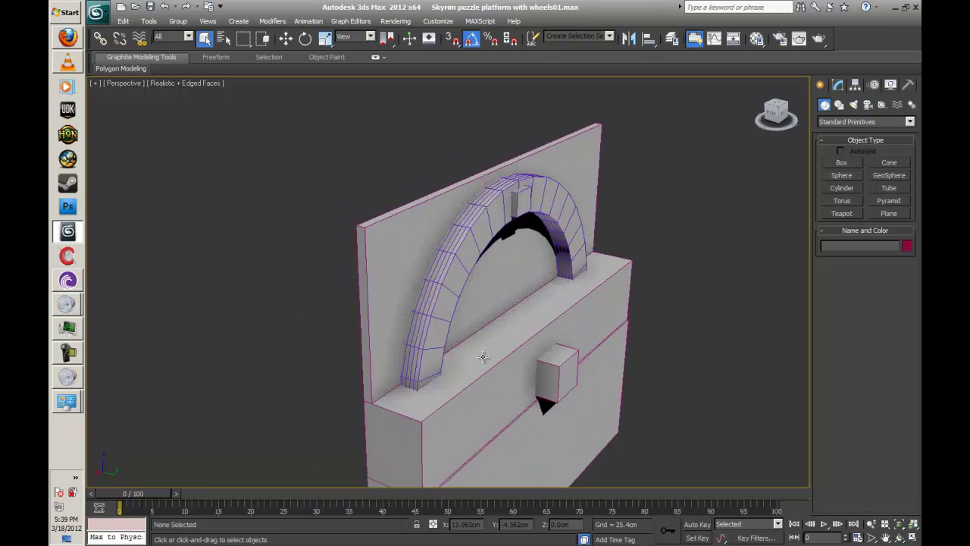
# Step: Move the platform box along the Y axis to about -5.7 cm
pyautogui.click(541, 364)
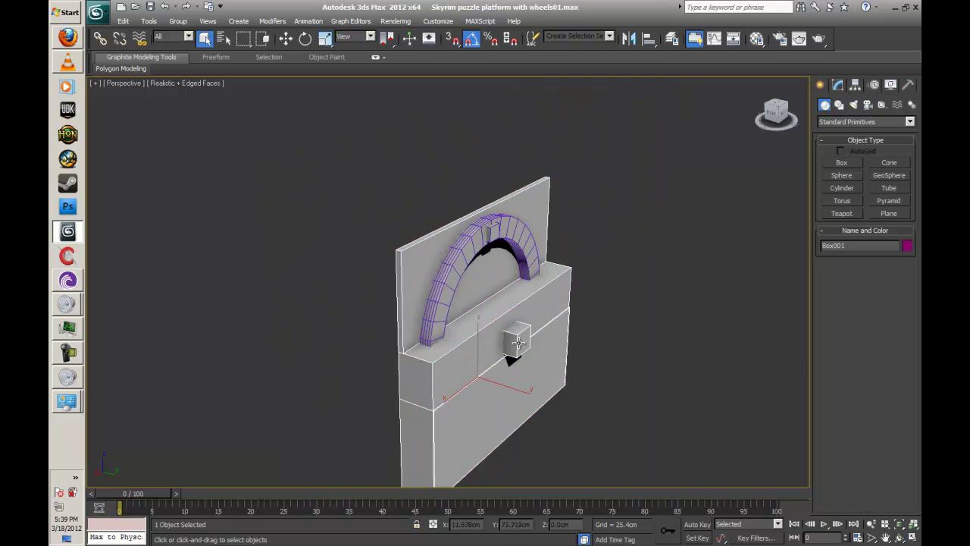
pyautogui.keyDown('alt'); pyautogui.moveTo(536, 388); pyautogui.dragTo(480, 371, button='middle'); pyautogui.keyUp('alt')
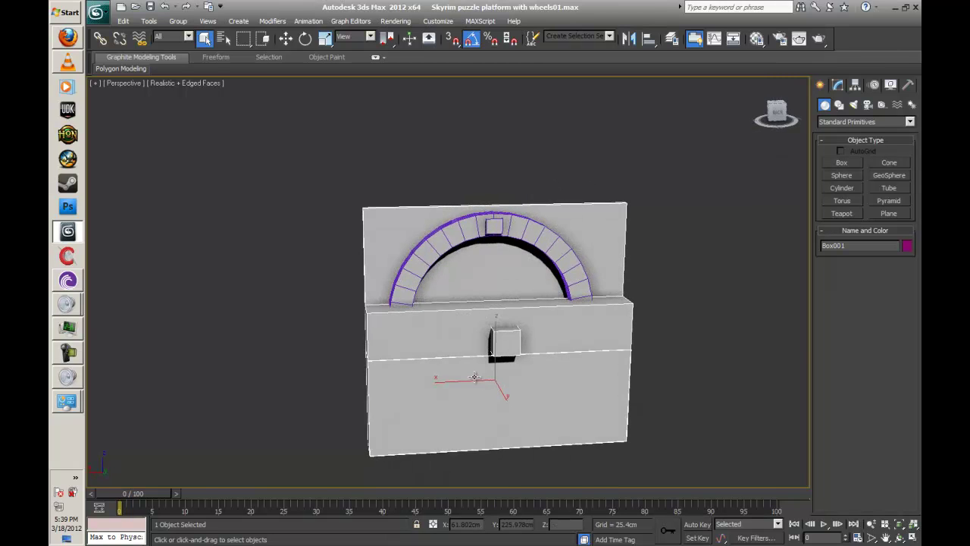
pyautogui.keyDown('alt'); pyautogui.moveTo(380, 350); pyautogui.dragTo(443, 354, button='middle'); pyautogui.keyUp('alt')
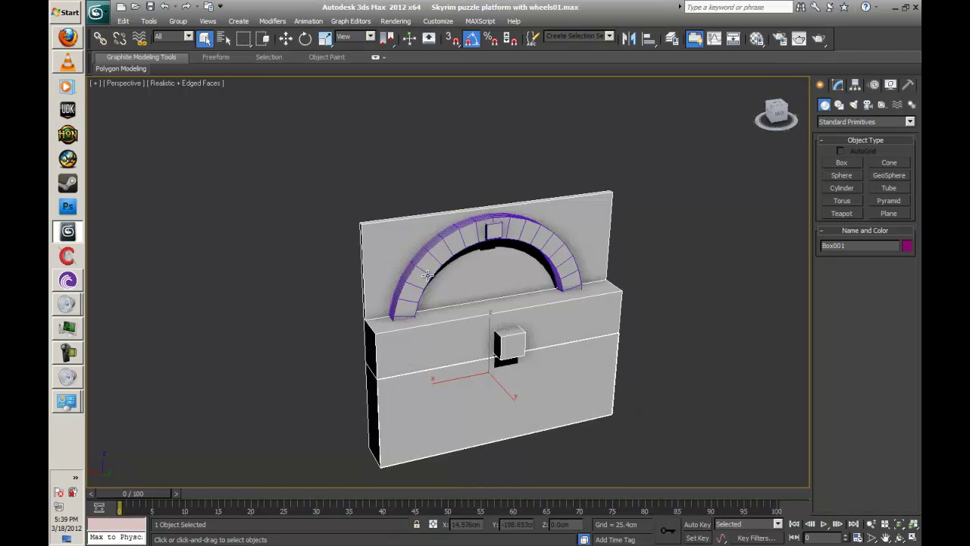
pyautogui.press('w')
pyautogui.moveTo(507, 399)
pyautogui.mouseDown()
pyautogui.moveTo(471, 361)
pyautogui.moveTo(529, 397)
pyautogui.moveTo(522, 401)
pyautogui.mouseUp()
pyautogui.keyDown('alt'); pyautogui.moveTo(251, 315); pyautogui.dragTo(268, 285, button='middle'); pyautogui.keyUp('alt')
pyautogui.keyDown('alt'); pyautogui.moveTo(332, 311); pyautogui.dragTo(398, 287, button='middle'); pyautogui.keyUp('alt')
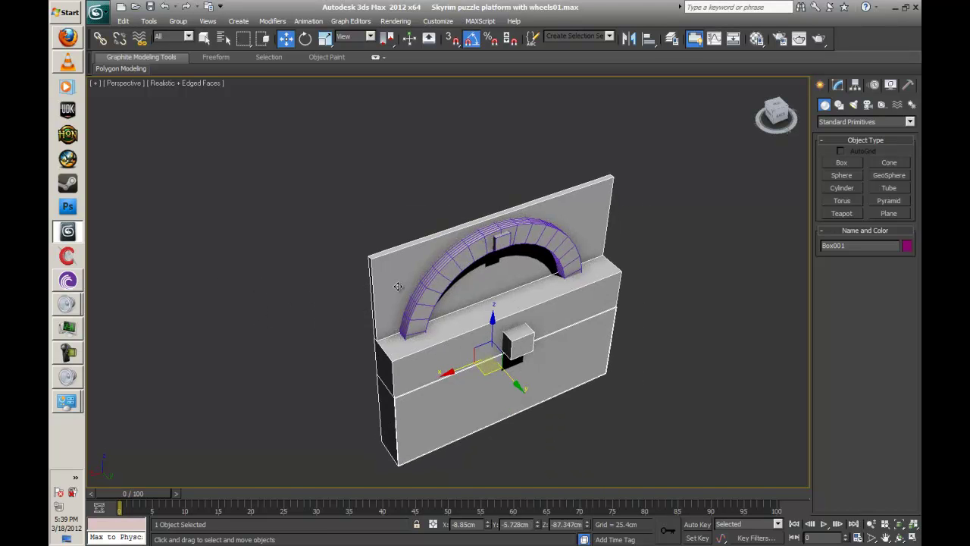
# Step: Start an FBX export of the arch-shaped wheel object and browse to the Workshop Tuts folder inside AA UDK Project on drive G
pyautogui.click(410, 310)
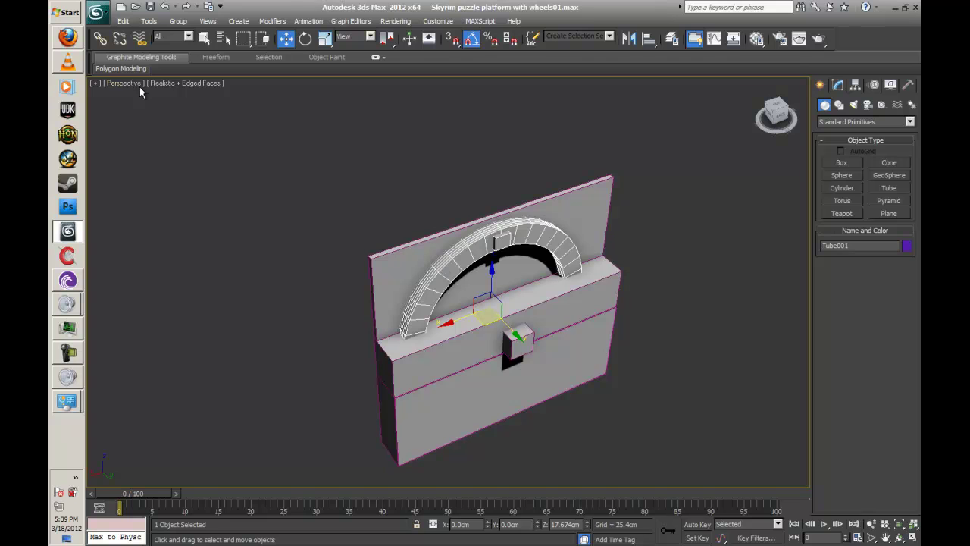
pyautogui.click(96, 11)
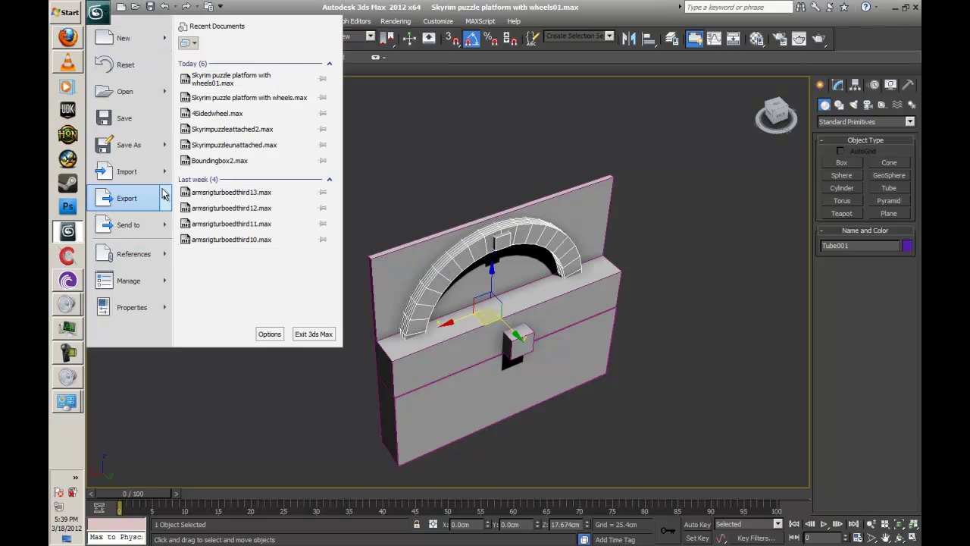
pyautogui.moveTo(163, 194)
pyautogui.click(227, 95)
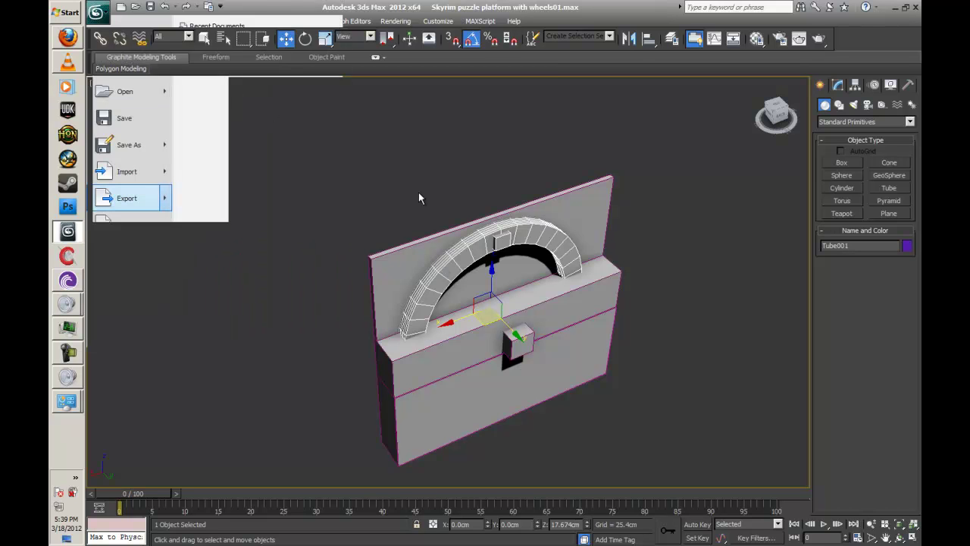
pyautogui.click(279, 25)
pyautogui.click(279, 25)
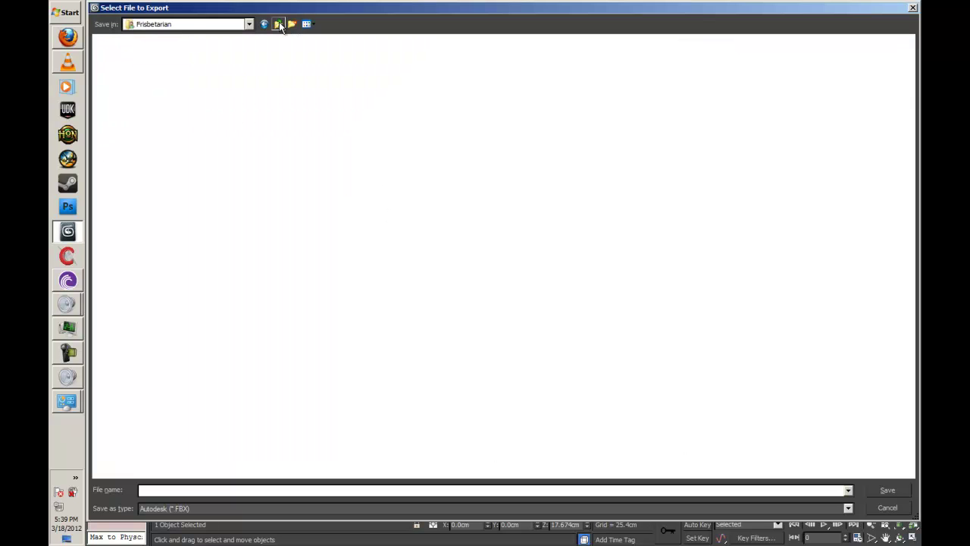
pyautogui.click(279, 25)
pyautogui.doubleClick(563, 56)
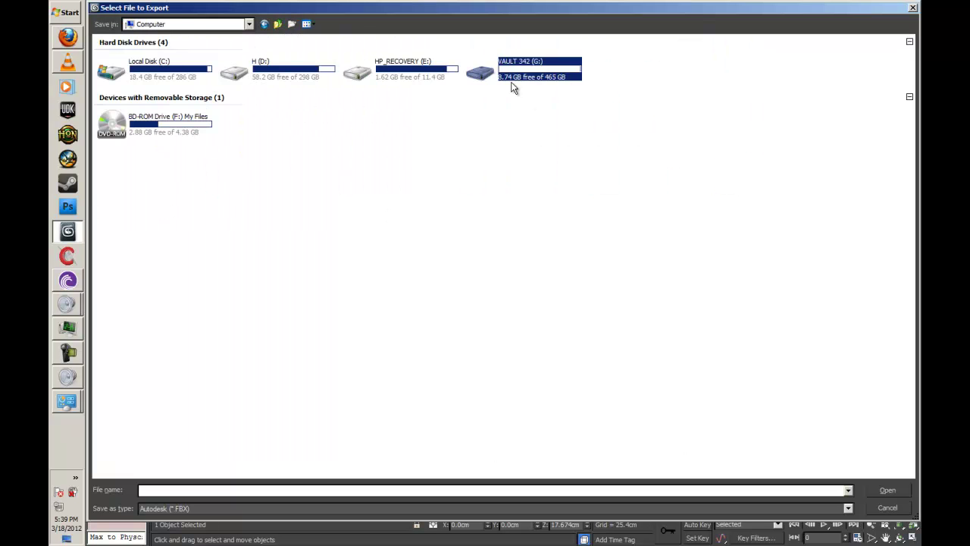
pyautogui.doubleClick(515, 76)
pyautogui.doubleClick(129, 102)
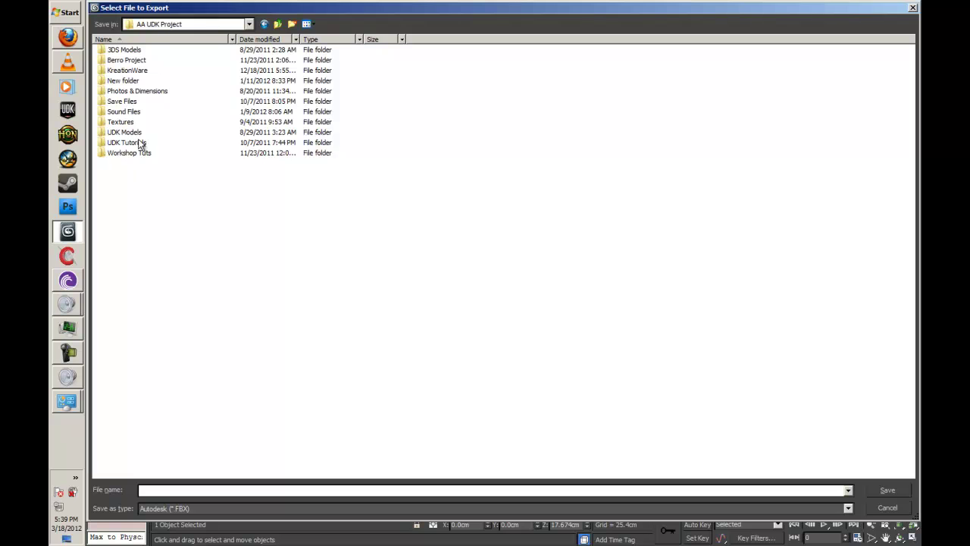
pyautogui.doubleClick(134, 153)
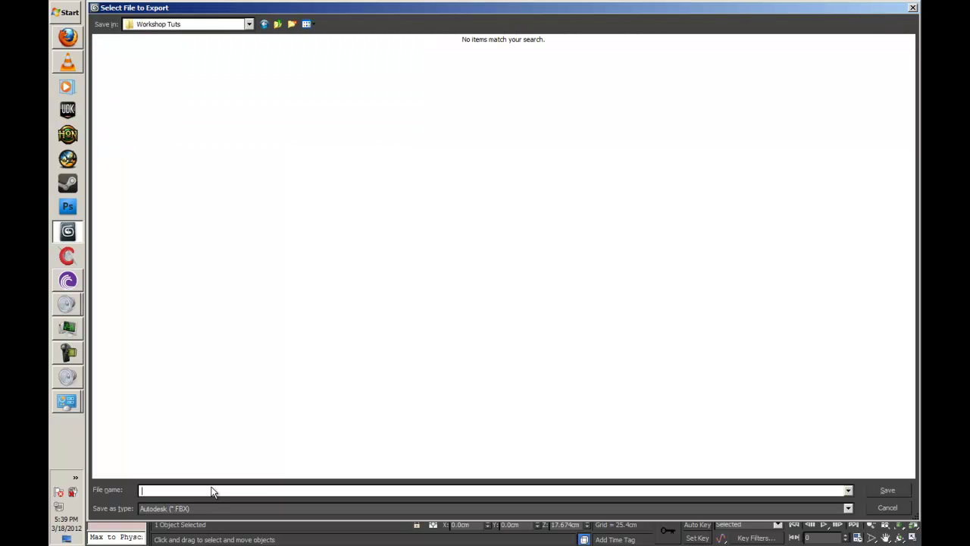
# Step: Name the export Wheels and complete the FBX export in the FBX 2012 binary format
pyautogui.write('Wheels')
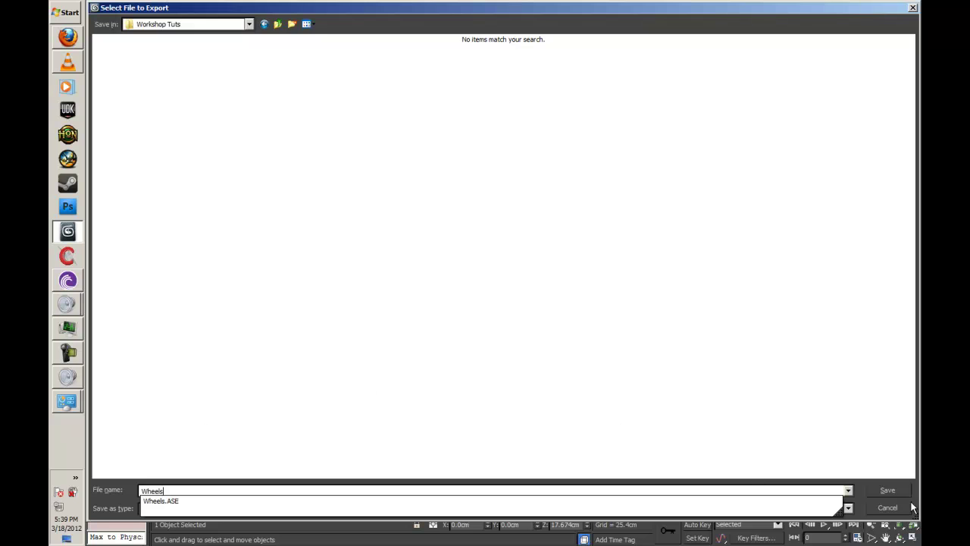
pyautogui.press('Return')
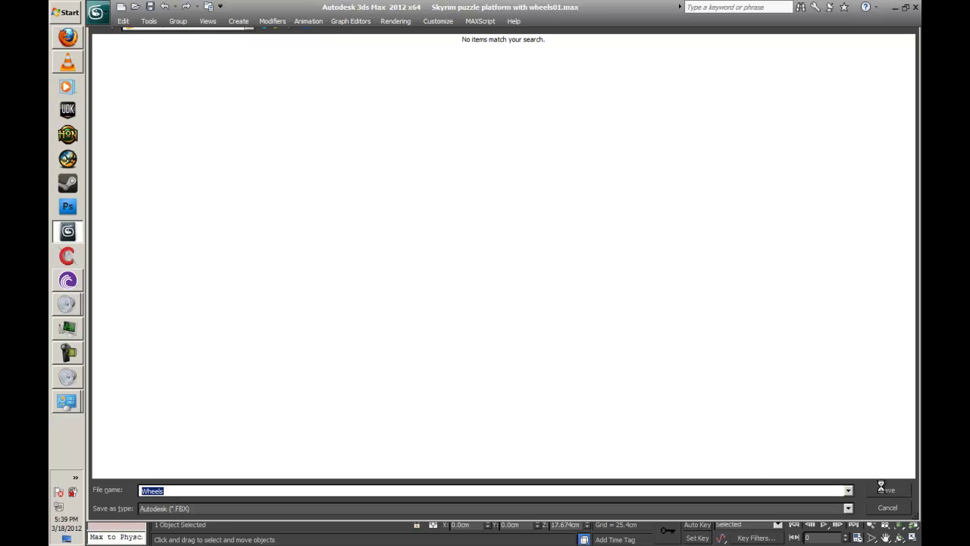
pyautogui.moveTo(744, 199)
pyautogui.mouseDown()
pyautogui.moveTo(759, 408)
pyautogui.moveTo(734, 198)
pyautogui.mouseUp()
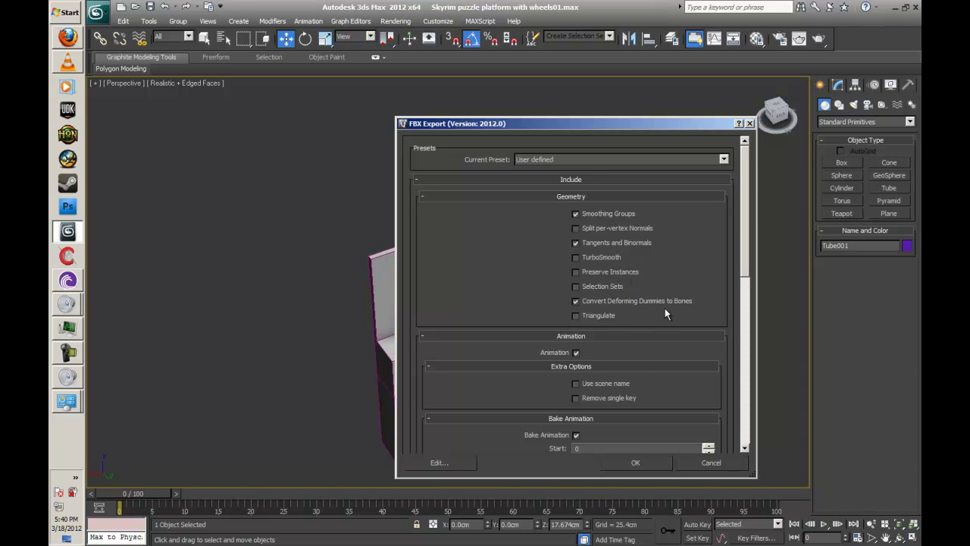
pyautogui.scroll(-10, 653, 367)
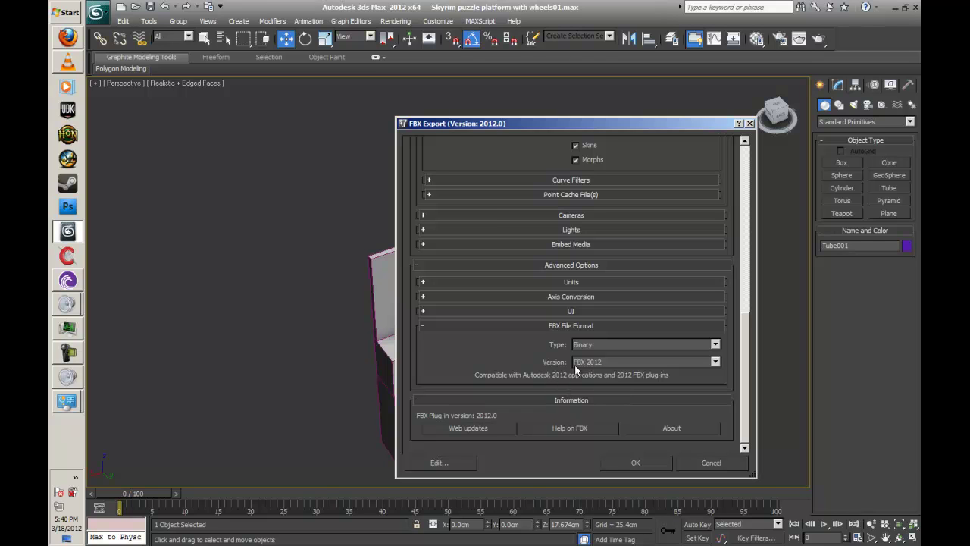
pyautogui.click(628, 363)
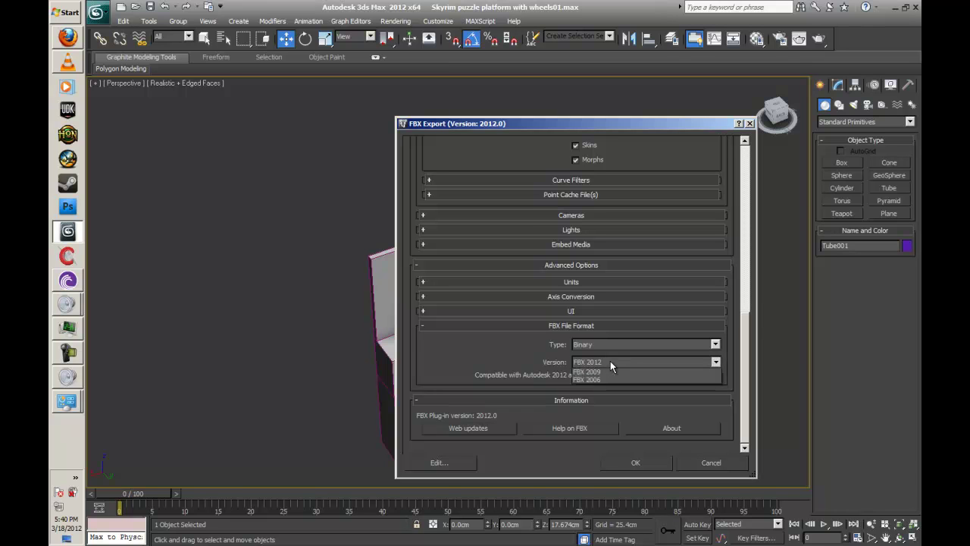
pyautogui.click(624, 359)
pyautogui.click(624, 460)
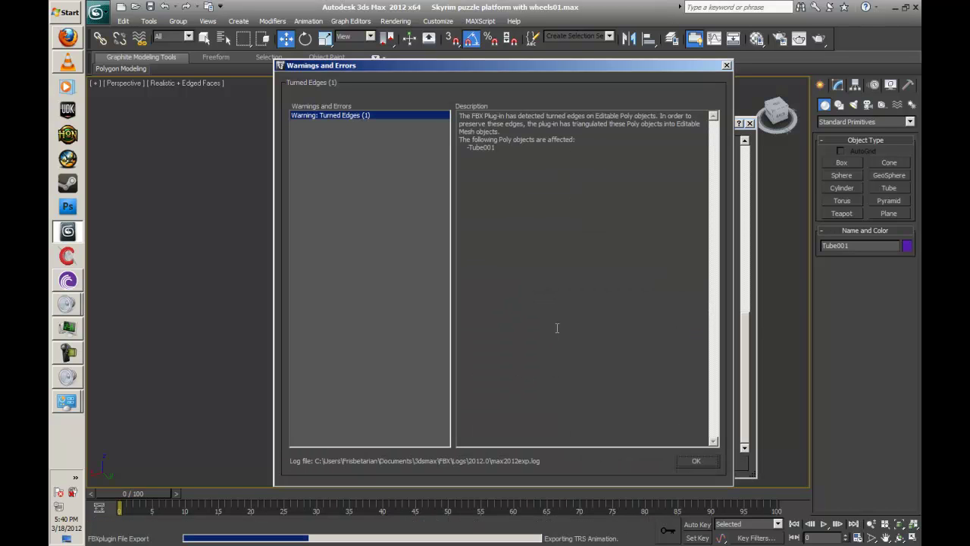
pyautogui.click(680, 462)
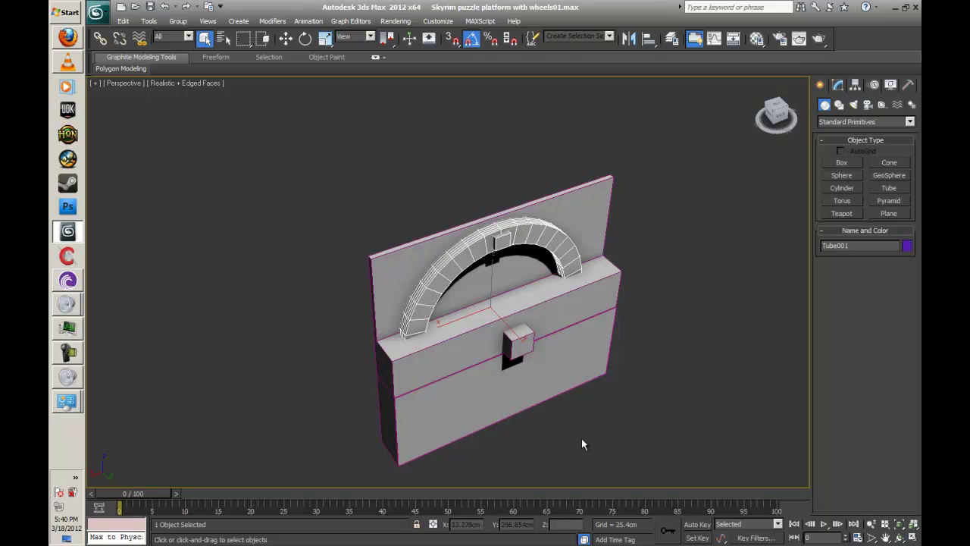
# Step: Export the platform box as an FBX file named Platform in the Workshop Tuts folder, keeping the current export options
pyautogui.click(479, 377)
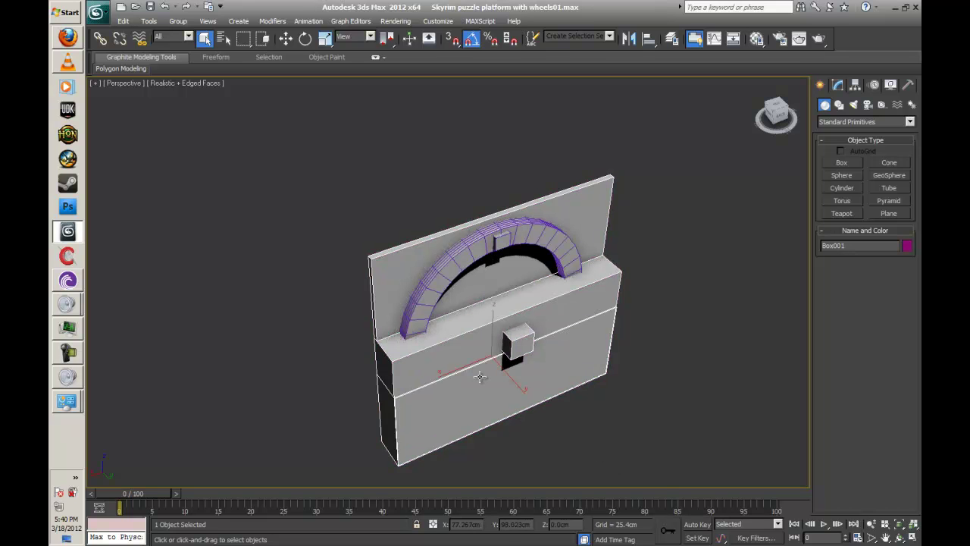
pyautogui.click(96, 12)
pyautogui.moveTo(166, 205)
pyautogui.click(217, 72)
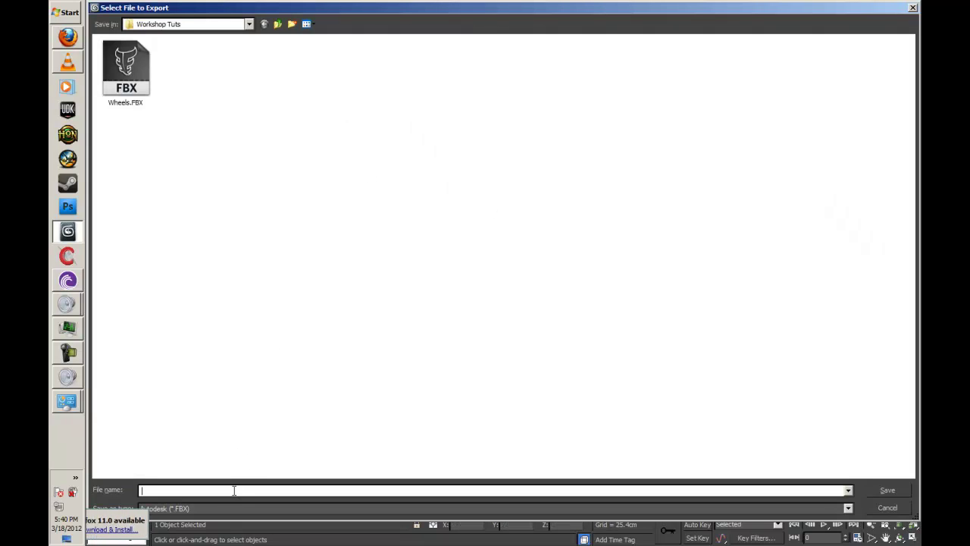
pyautogui.write('Platform')
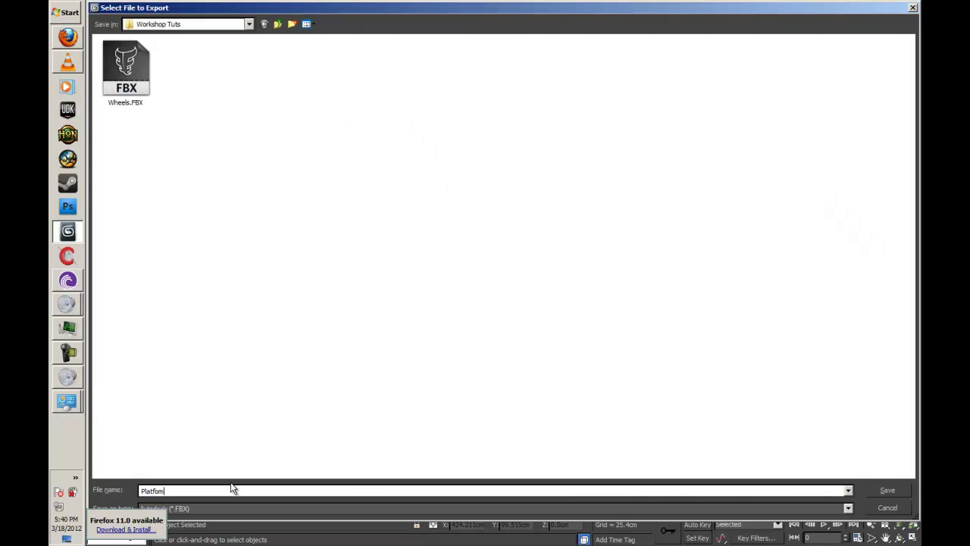
pyautogui.click(886, 490)
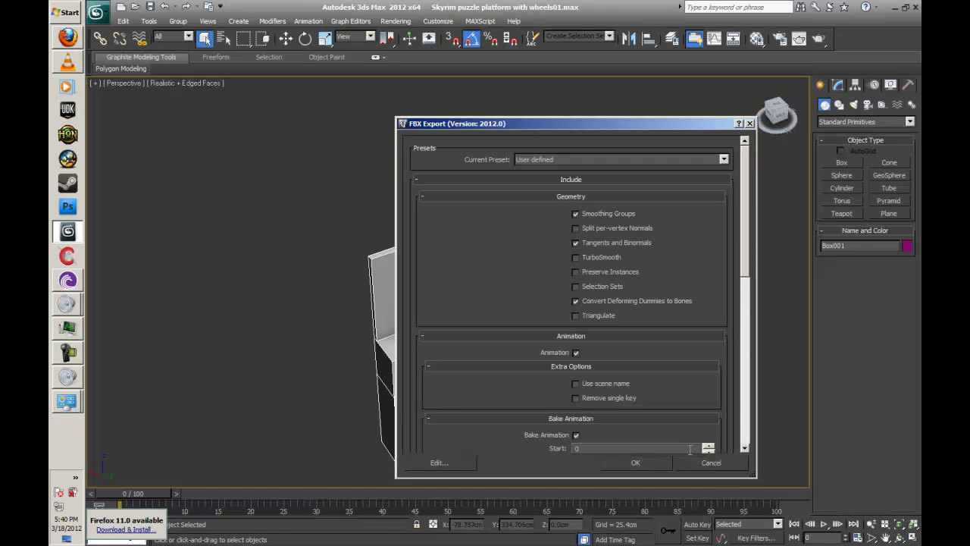
pyautogui.click(636, 462)
pyautogui.click(692, 459)
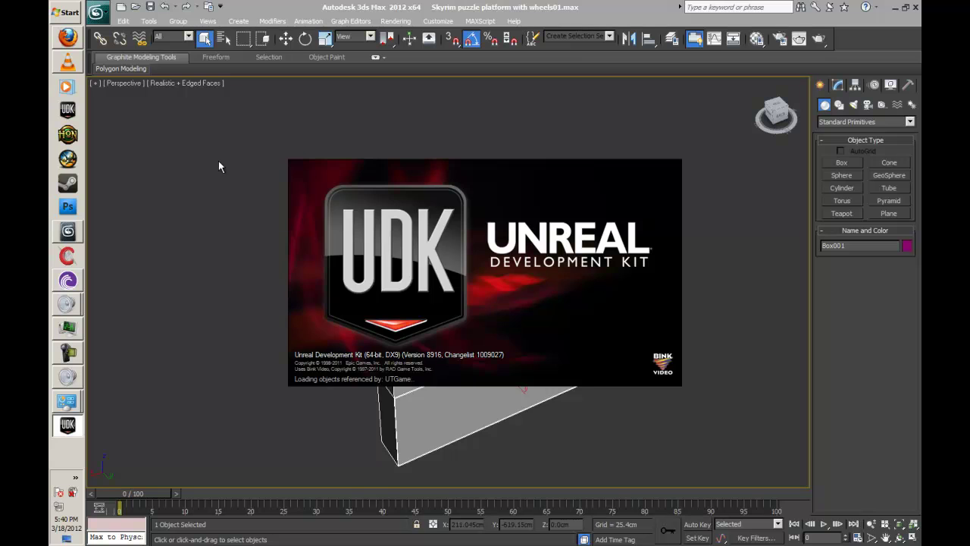
pyautogui.click(228, 160)
pyautogui.moveTo(351, 214); pyautogui.dragTo(311, 202, button='middle')
pyautogui.rightClick(302, 190)
pyautogui.click(302, 190)
pyautogui.moveTo(367, 205); pyautogui.dragTo(349, 122)
pyautogui.moveTo(362, 263)
pyautogui.keyDown('alt'); pyautogui.mouseDown(button='middle')
pyautogui.moveTo(289, 233)
pyautogui.moveTo(394, 295)
pyautogui.moveTo(556, 227)
pyautogui.moveTo(368, 259)
pyautogui.mouseUp(button='middle'); pyautogui.keyUp('alt')
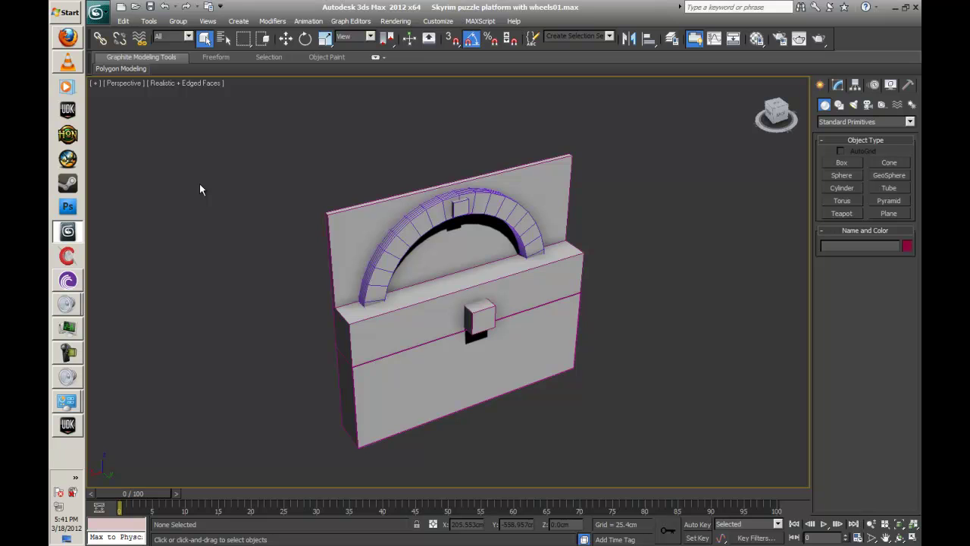
pyautogui.moveTo(200, 188); pyautogui.dragTo(372, 250, button='middle')
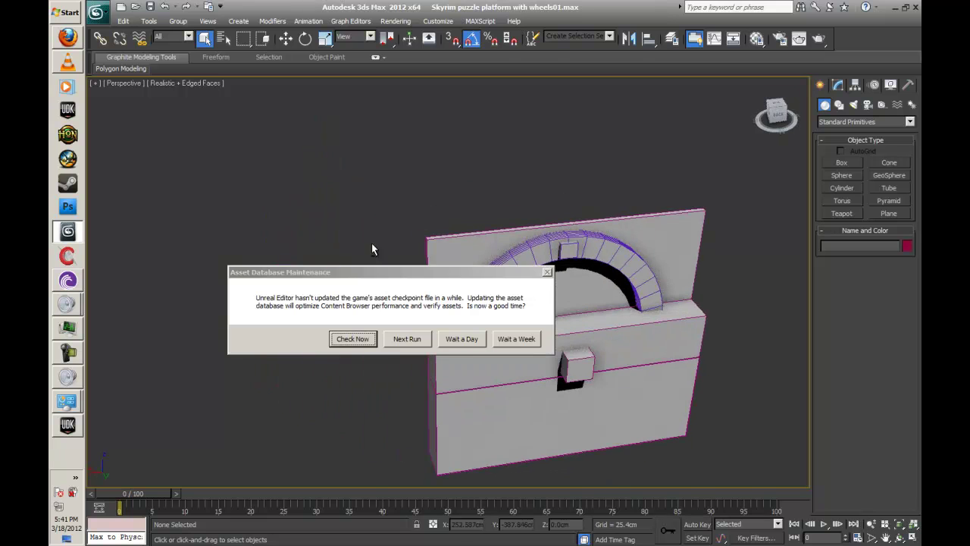
# Step: Postpone the Unreal Editor asset database update until the next run
pyautogui.click(406, 339)
pyautogui.moveTo(259, 222); pyautogui.dragTo(283, 219, button='middle')
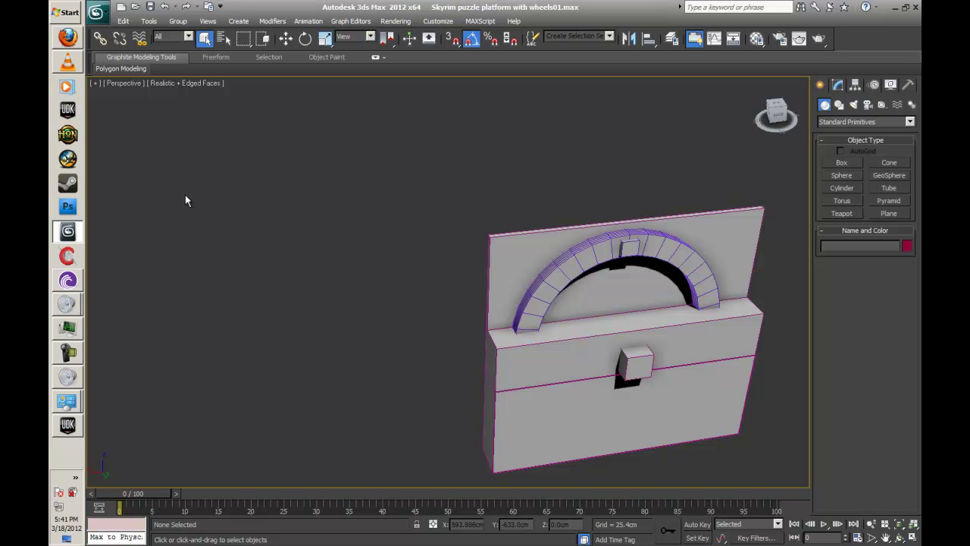
pyautogui.moveTo(661, 326); pyautogui.dragTo(594, 306, button='middle')
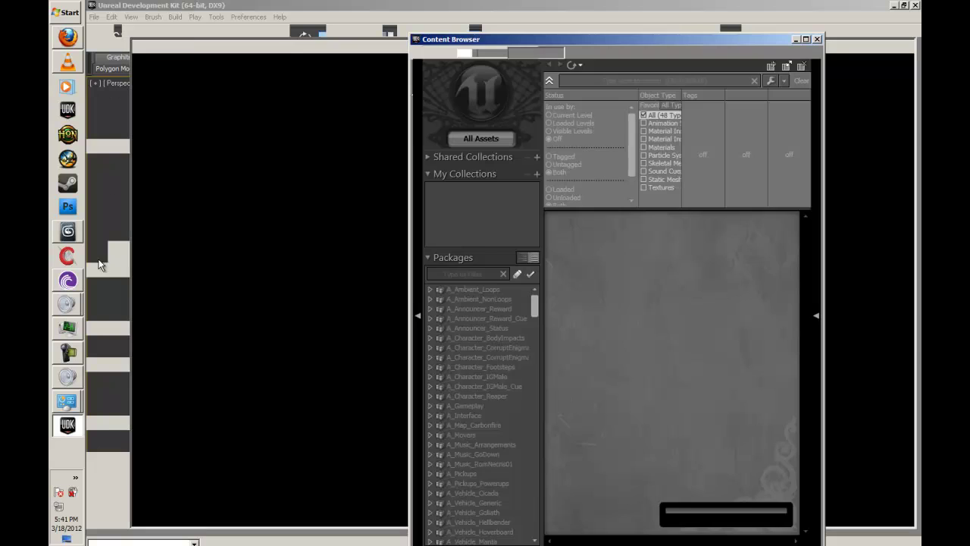
# Step: Switch back to 3ds Max and shift the platform box along the Y axis to about -10.9 cm
pyautogui.click(105, 254)
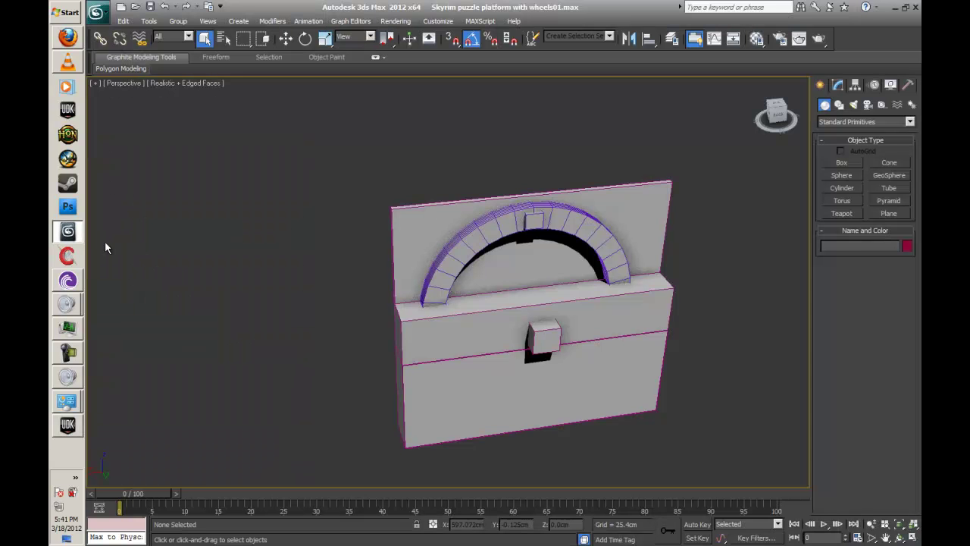
pyautogui.click(527, 346)
pyautogui.press('w')
pyautogui.moveTo(539, 388)
pyautogui.mouseDown()
pyautogui.moveTo(507, 329)
pyautogui.moveTo(537, 390)
pyautogui.moveTo(526, 341)
pyautogui.moveTo(551, 385)
pyautogui.mouseUp()
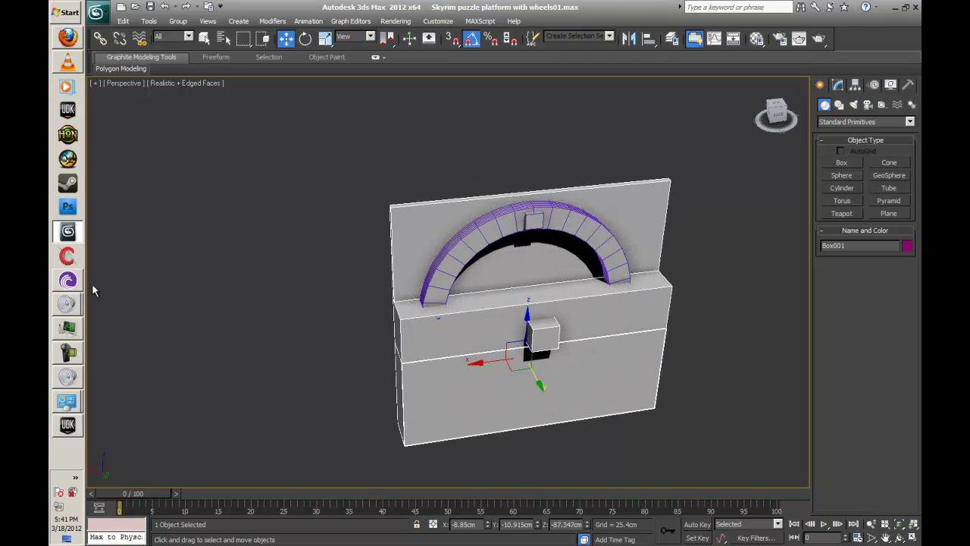
# Step: Switch to UDK, open the Workshop6capture map, and clear the map check and Content Browser windows out of the way
pyautogui.click(69, 426)
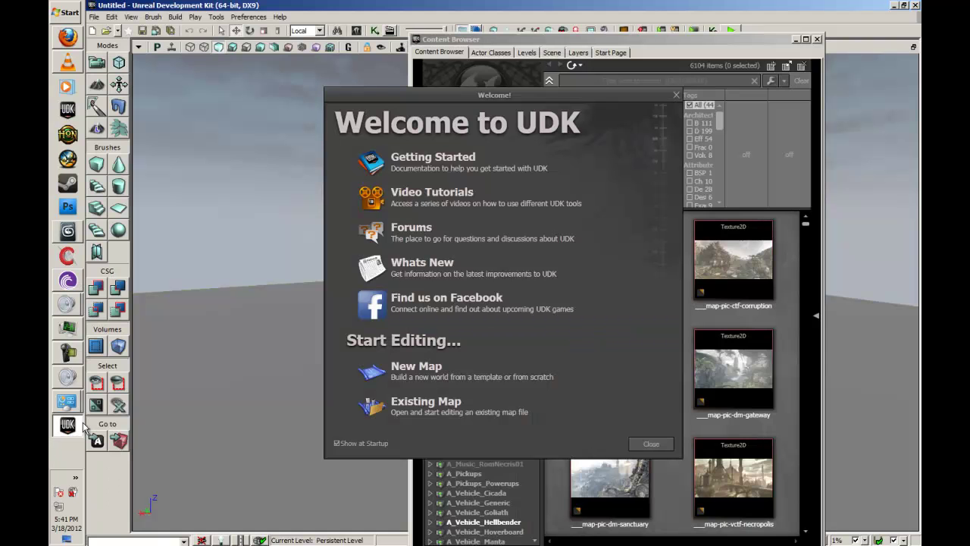
pyautogui.press('Escape')
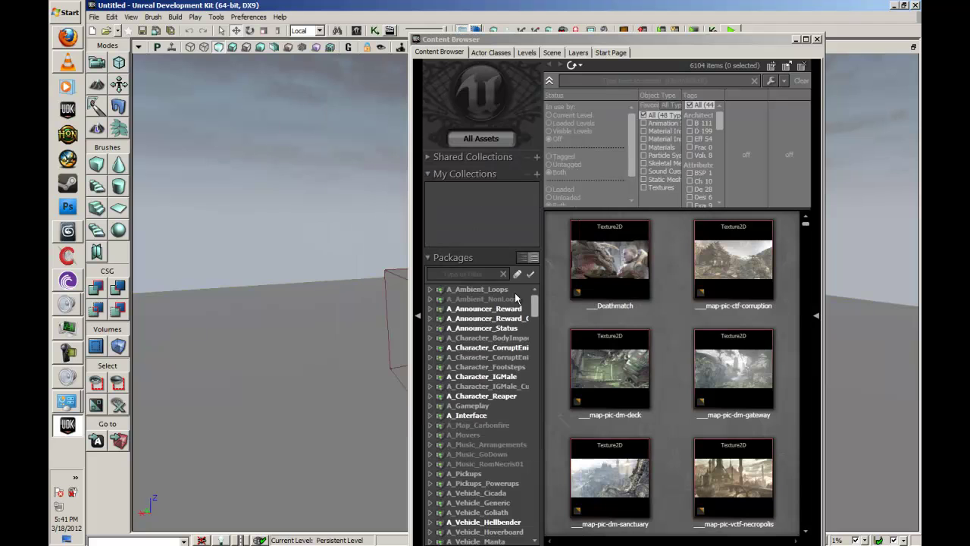
pyautogui.click(96, 17)
pyautogui.click(190, 33)
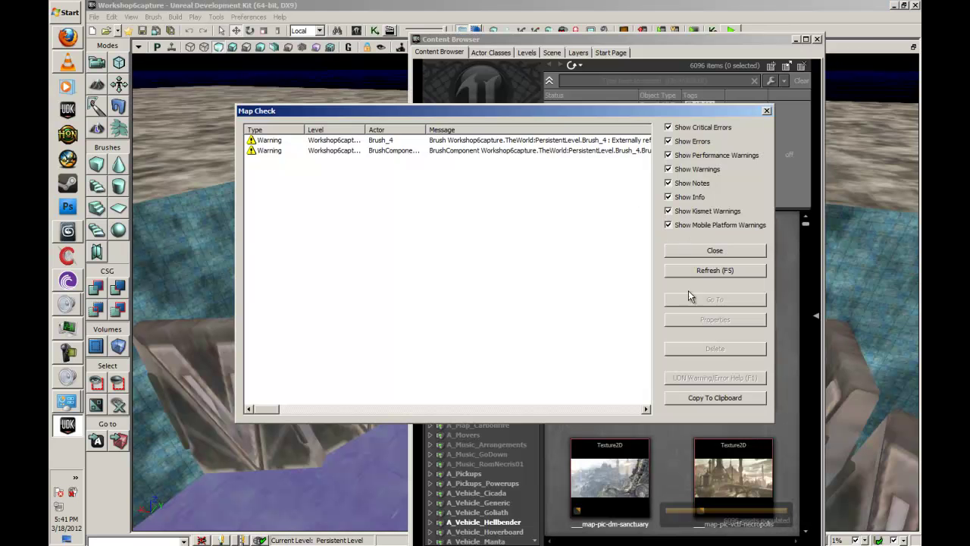
pyautogui.click(711, 250)
pyautogui.click(799, 40)
# Step: Select the old puzzle's wheel rings, blocking block and trigger actors in the doorway
pyautogui.moveTo(507, 355); pyautogui.dragTo(546, 402, button='right')
pyautogui.moveTo(703, 418); pyautogui.dragTo(732, 414, button='right')
pyautogui.click(477, 285)
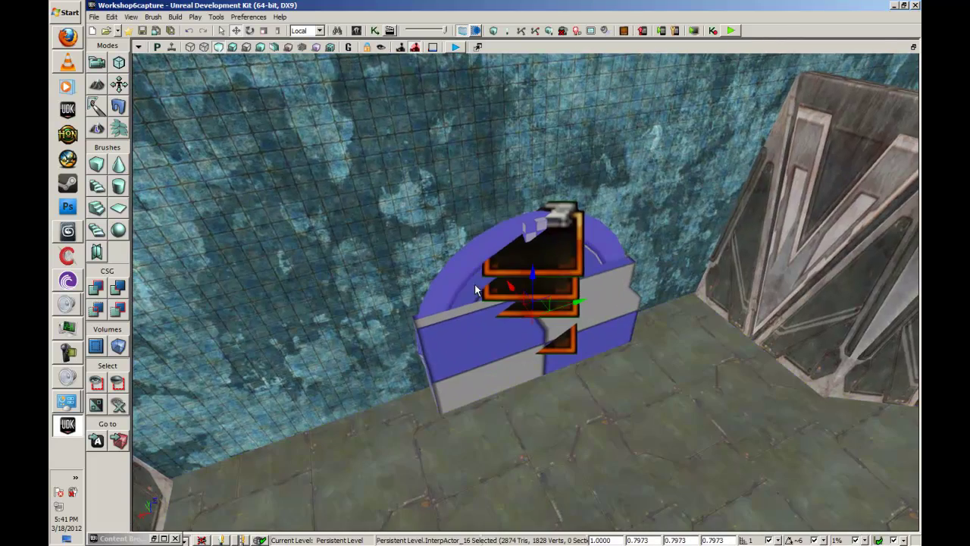
pyautogui.keyDown('ctrl'); pyautogui.click(488, 304); pyautogui.keyUp('ctrl')
pyautogui.keyDown('ctrl'); pyautogui.click(487, 312); pyautogui.keyUp('ctrl')
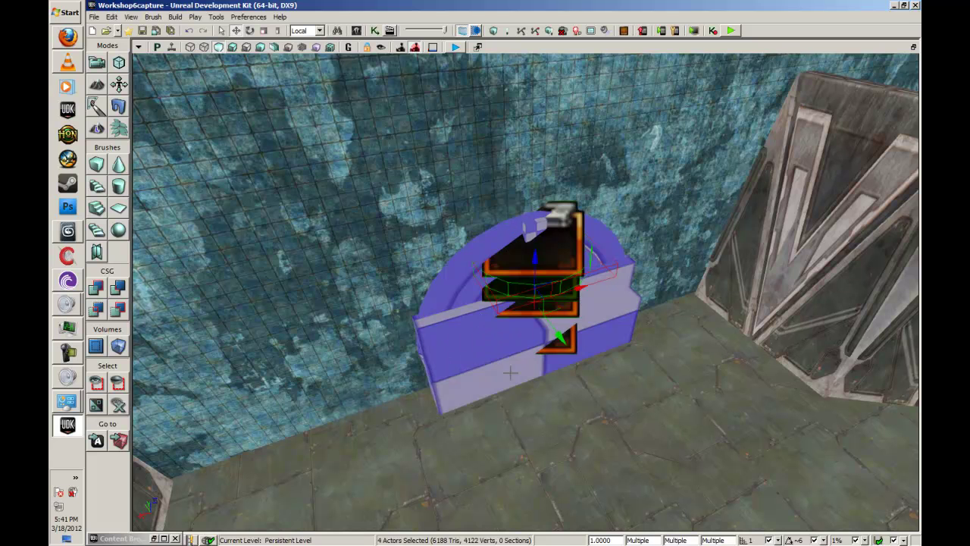
pyautogui.keyDown('ctrl'); pyautogui.click(558, 256); pyautogui.keyUp('ctrl')
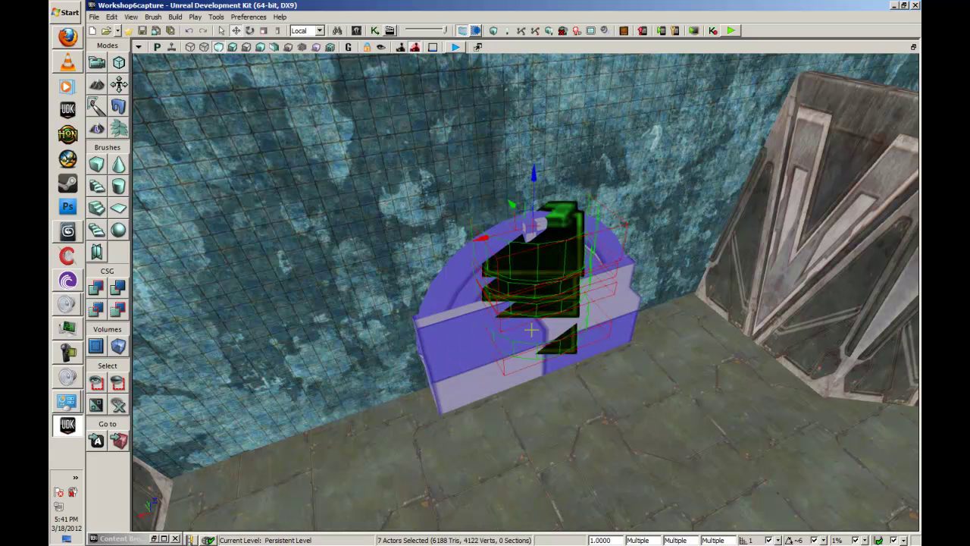
# Step: Add the remaining ring to the selection and raise the old puzzle assembly out of the doorway, above the room's walls
pyautogui.moveTo(334, 281); pyautogui.dragTo(918, 59, button='right')
pyautogui.moveTo(432, 312); pyautogui.dragTo(261, 196, button='right')
pyautogui.moveTo(427, 215); pyautogui.dragTo(426, 55)
pyautogui.hotkey('ctrl', 'z')
pyautogui.moveTo(467, 171); pyautogui.dragTo(475, 322, button='right')
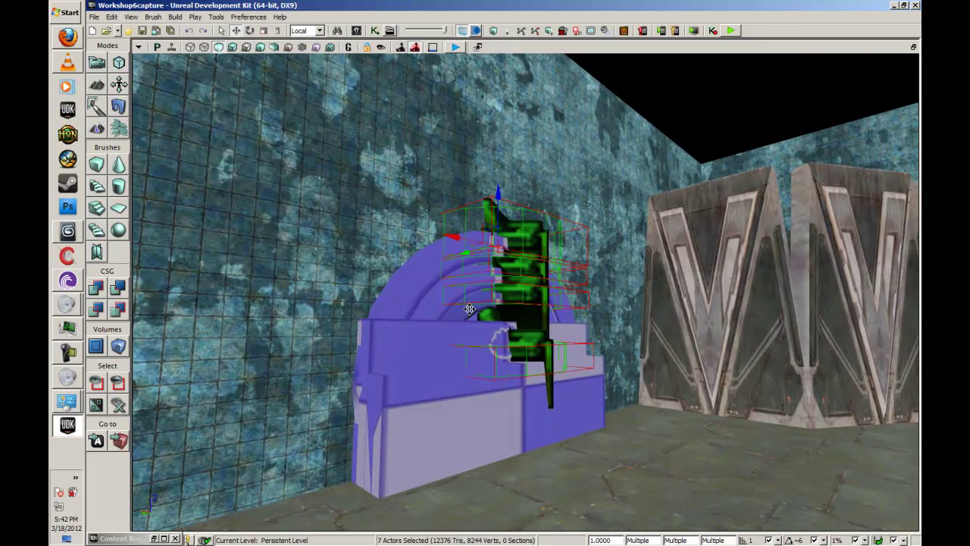
pyautogui.keyDown('ctrl'); pyautogui.click(470, 309); pyautogui.keyUp('ctrl')
pyautogui.moveTo(501, 316); pyautogui.dragTo(503, 31)
pyautogui.scroll(-6, 503, 26)
pyautogui.moveTo(567, 208); pyautogui.dragTo(595, 140)
pyautogui.moveTo(595, 140); pyautogui.dragTo(473, 6, button='right')
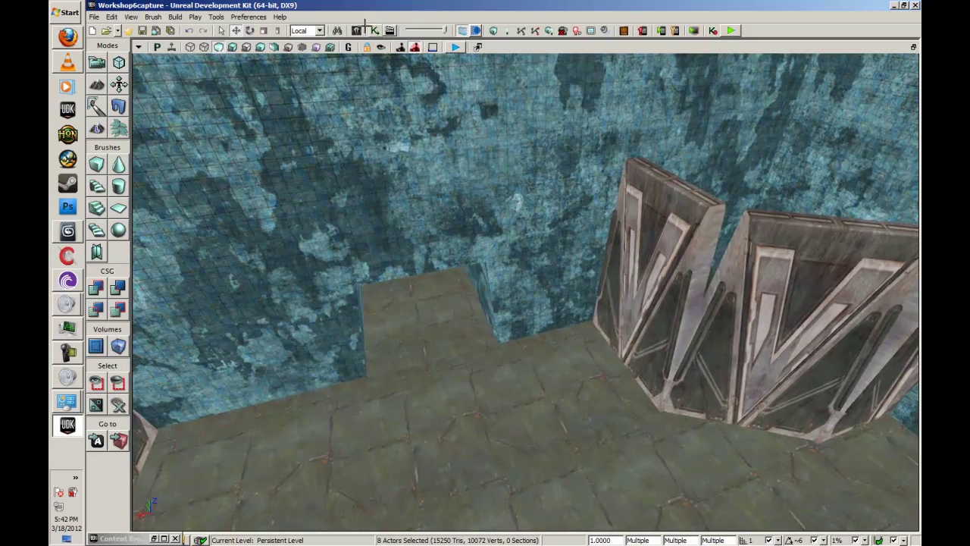
# Step: Locate the raised puzzle ring's static mesh in the Content Browser and shift the browser window to keep the map view accessible
pyautogui.click(171, 539)
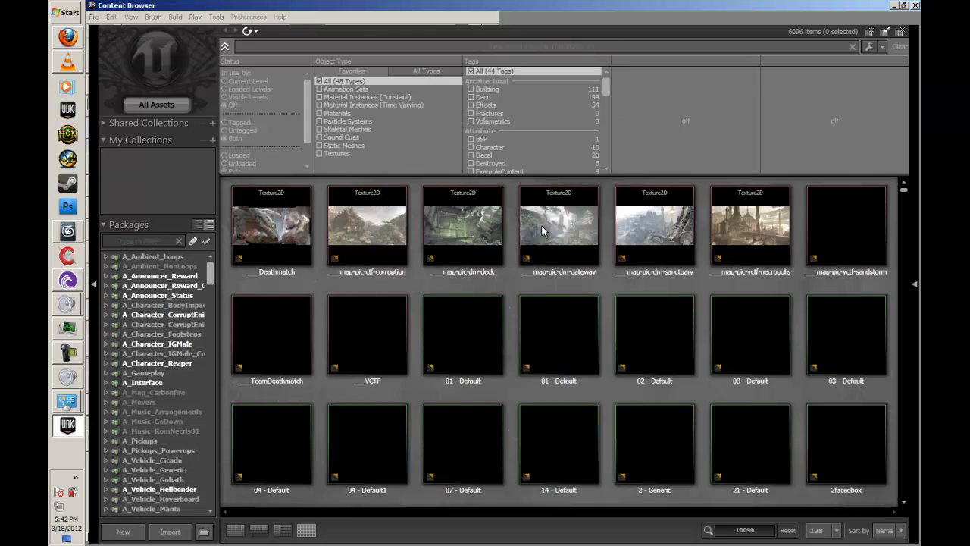
pyautogui.moveTo(445, 161); pyautogui.dragTo(420, 334, button='right')
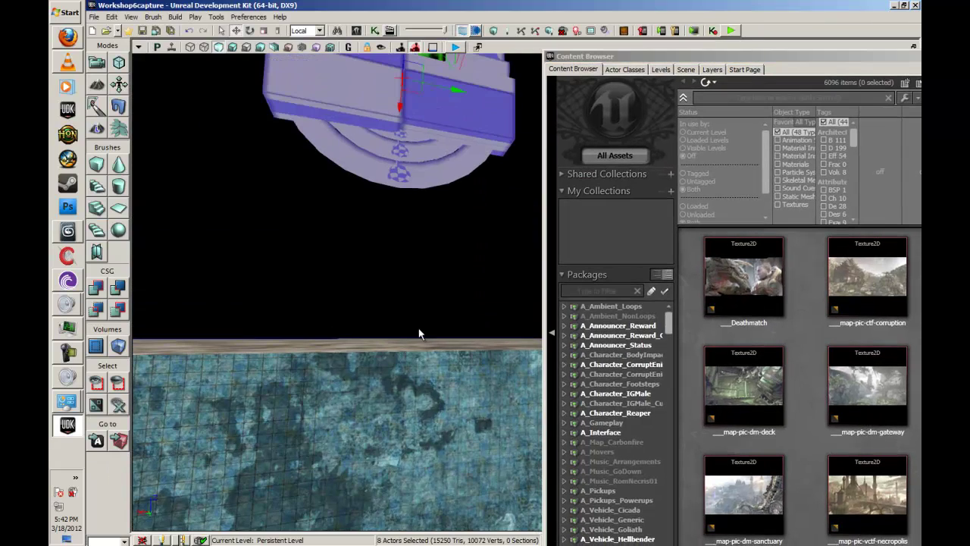
pyautogui.rightClick(417, 143)
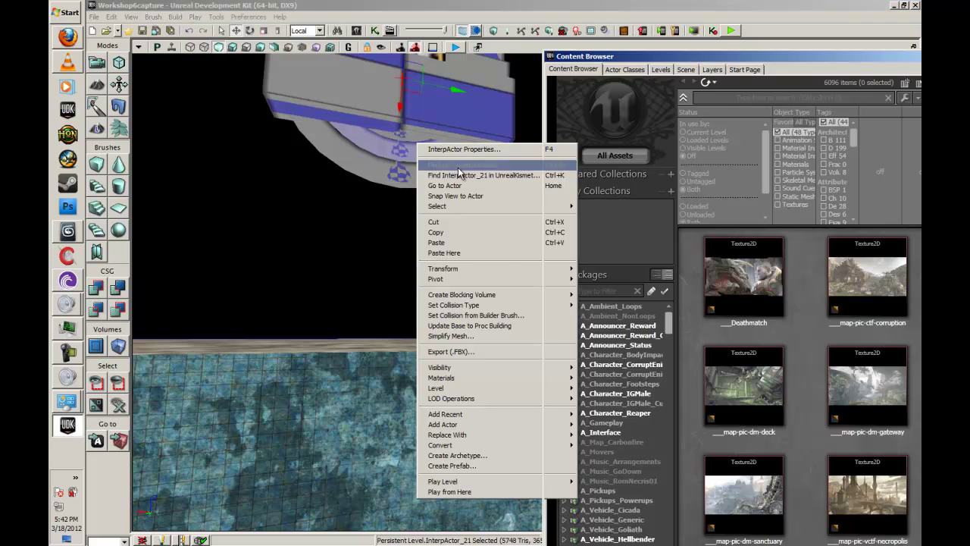
pyautogui.click(467, 164)
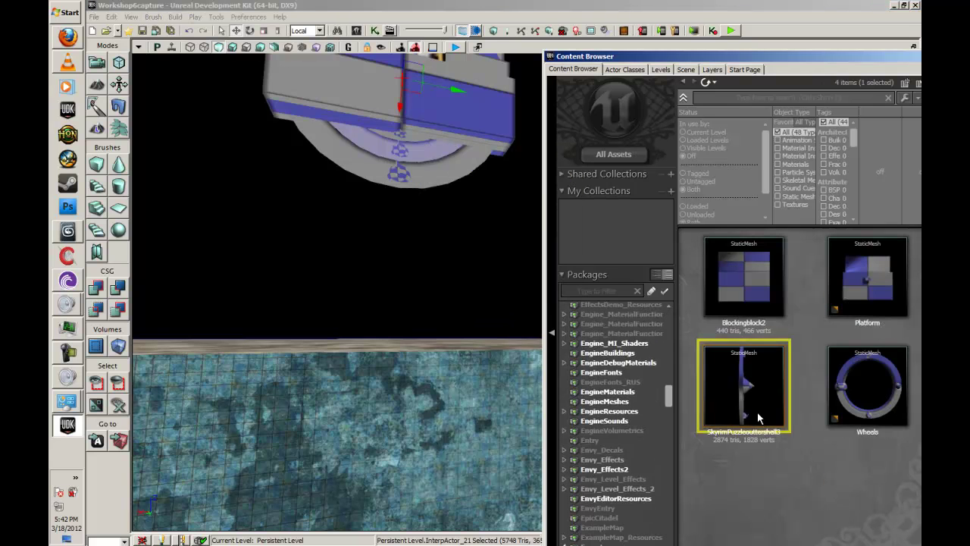
pyautogui.click(870, 472)
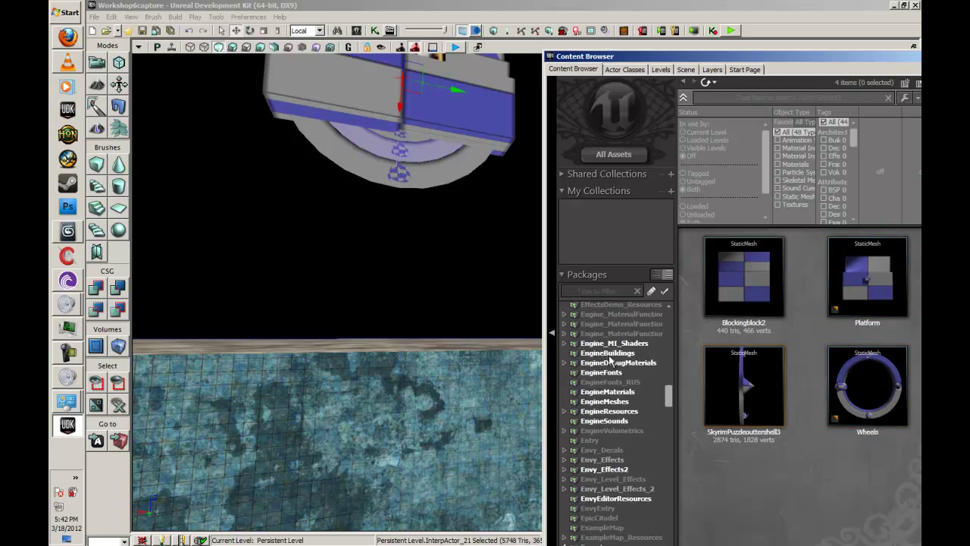
pyautogui.rightClick(764, 473)
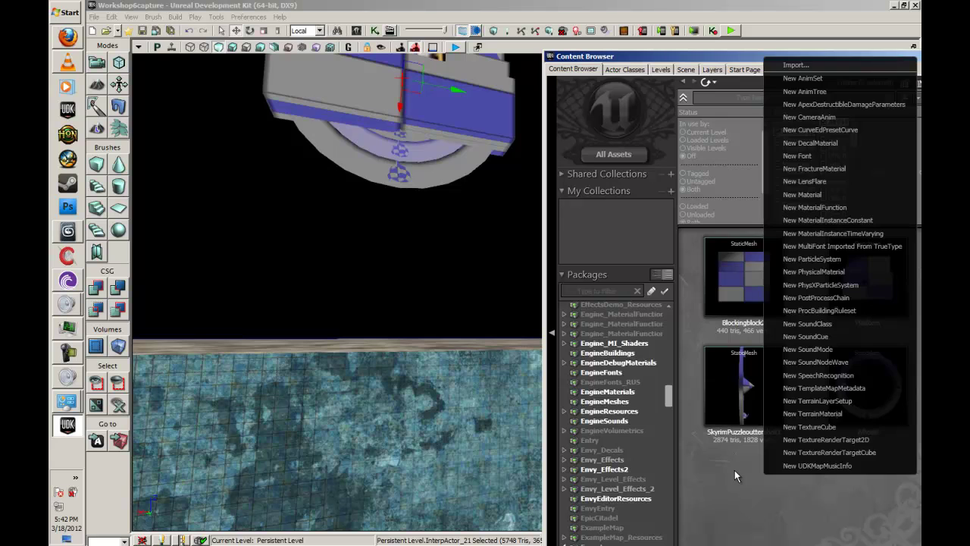
pyautogui.click(742, 474)
pyautogui.moveTo(711, 56); pyautogui.dragTo(687, 19)
# Step: Place the SkyrimPuzzleouttershell3 static mesh on the floor in front of the empty doorway
pyautogui.moveTo(412, 379); pyautogui.dragTo(392, 342, button='right')
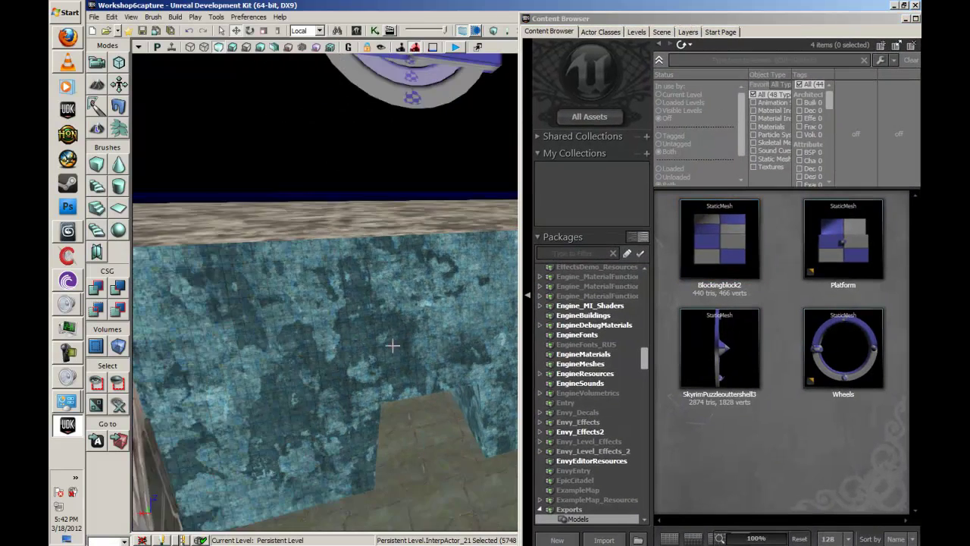
pyautogui.moveTo(408, 418); pyautogui.dragTo(635, 420, button='right')
pyautogui.click(726, 347)
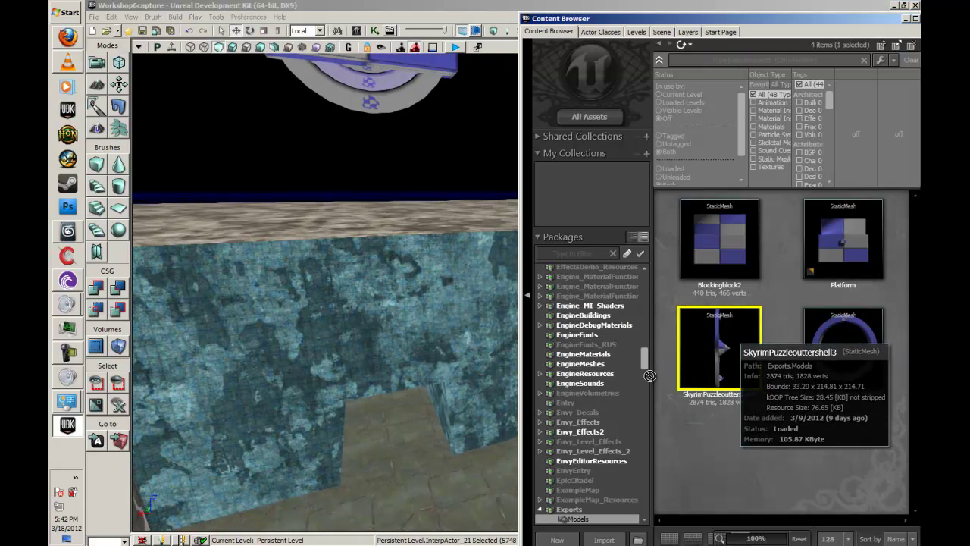
pyautogui.moveTo(720, 348); pyautogui.dragTo(392, 475)
pyautogui.moveTo(394, 476); pyautogui.dragTo(394, 476)
pyautogui.moveTo(418, 499); pyautogui.dragTo(345, 513, button='right')
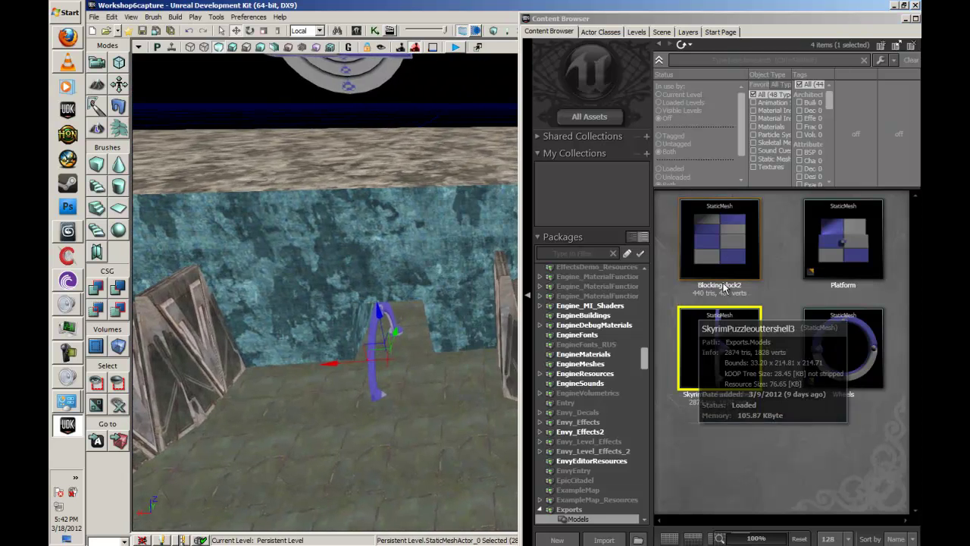
# Step: Place the Blockingblock2 static mesh beside the ring, shift it farther away from the doorway, and minimise the Content Browser
pyautogui.moveTo(726, 247); pyautogui.dragTo(227, 364)
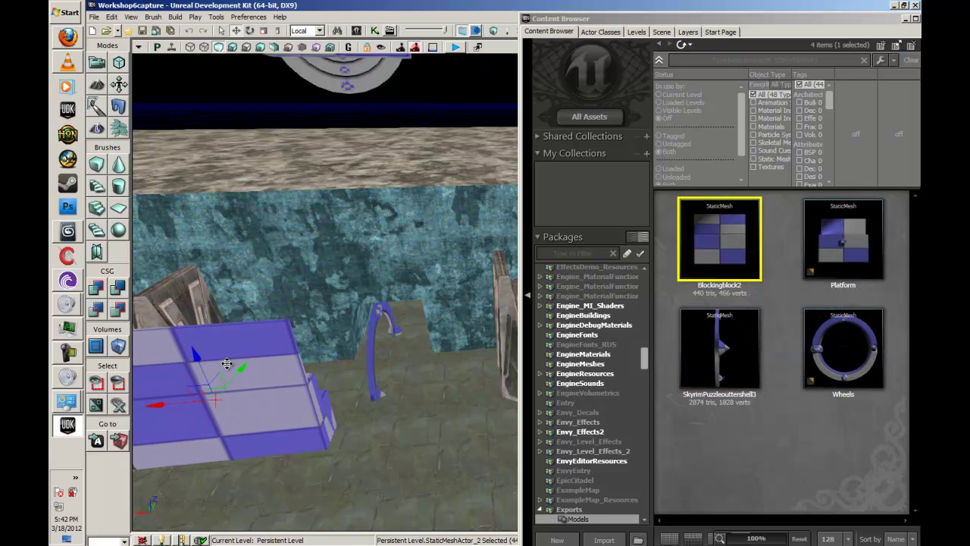
pyautogui.moveTo(187, 408); pyautogui.dragTo(130, 405)
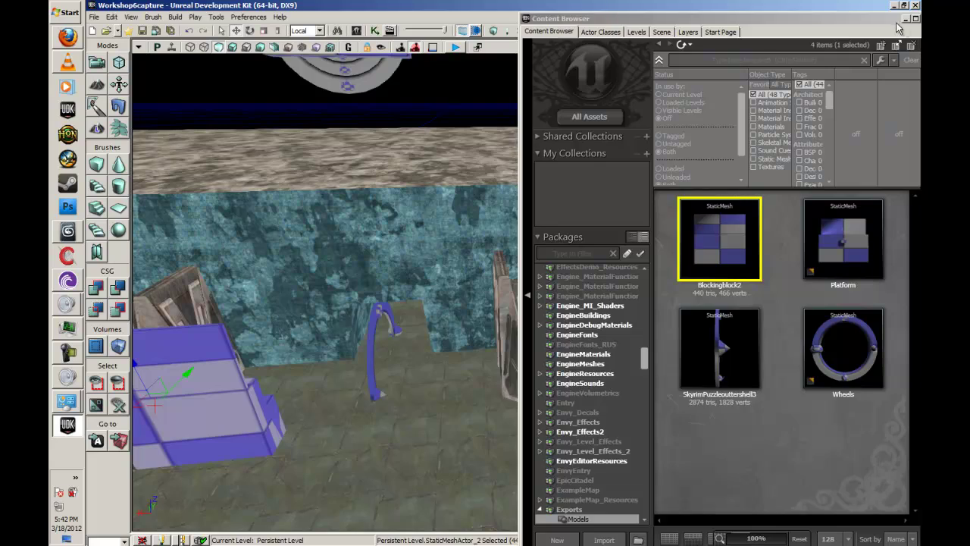
pyautogui.moveTo(892, 20); pyautogui.dragTo(774, 31)
pyautogui.click(811, 31)
# Step: Rotate the placed ring about its vertical axis by a quarter turn so it faces out from the doorway
pyautogui.moveTo(435, 357); pyautogui.dragTo(529, 310, button='right')
pyautogui.click(508, 308)
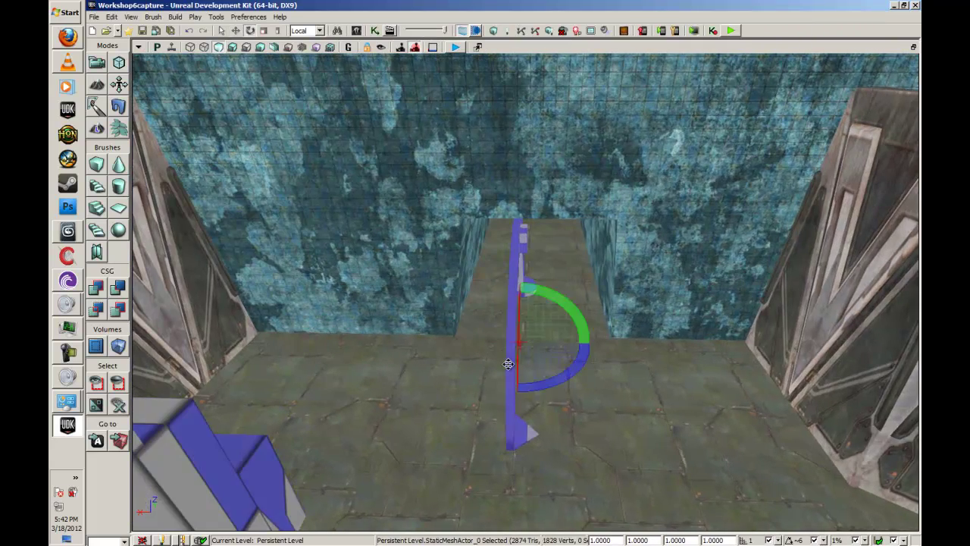
pyautogui.moveTo(553, 376); pyautogui.dragTo(208, 380)
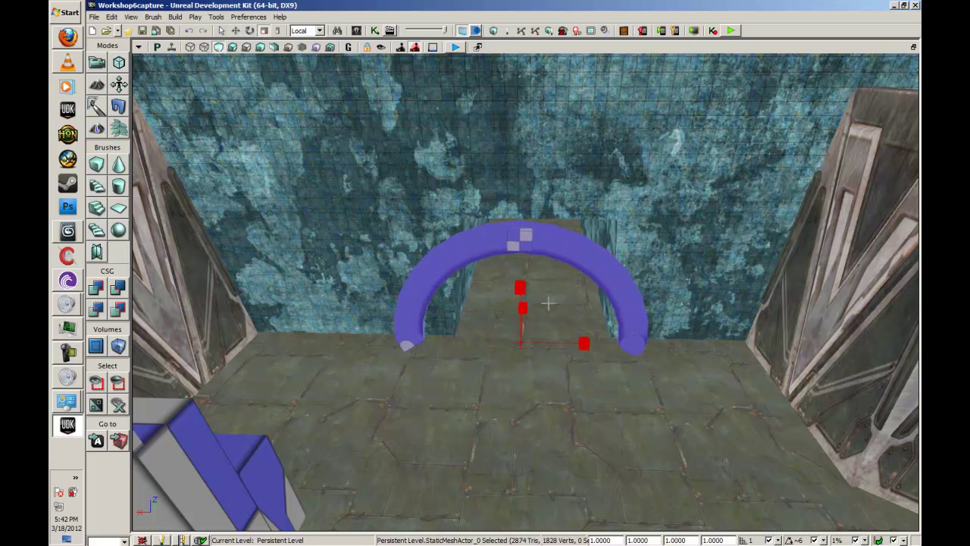
# Step: Scale the ring uniformly to 0.4896 and centre it in the doorway opening
pyautogui.moveTo(523, 303); pyautogui.dragTo(558, 301)
pyautogui.moveTo(634, 398); pyautogui.dragTo(639, 338, button='right')
pyautogui.press('space')
pyautogui.press('space')
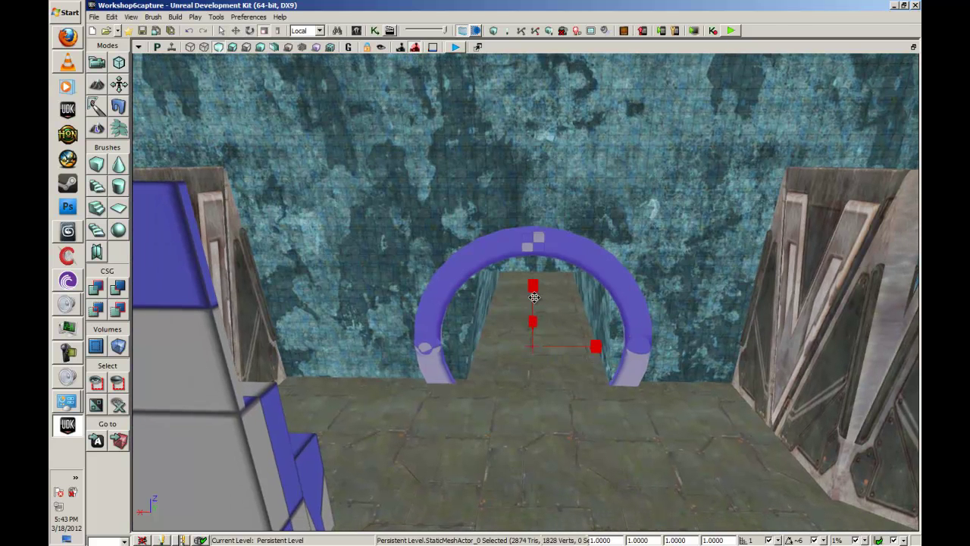
pyautogui.moveTo(532, 305); pyautogui.dragTo(512, 337)
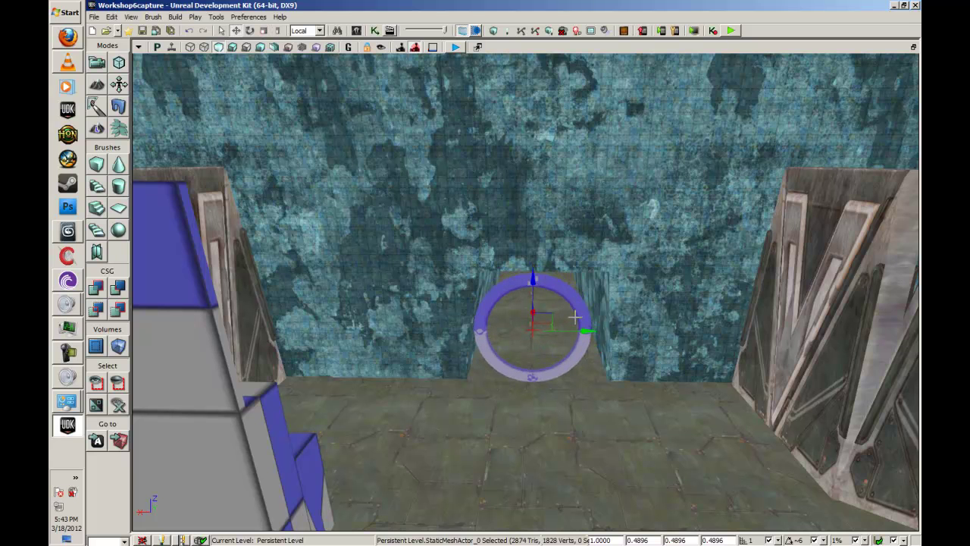
pyautogui.moveTo(526, 291); pyautogui.dragTo(382, 99, button='right')
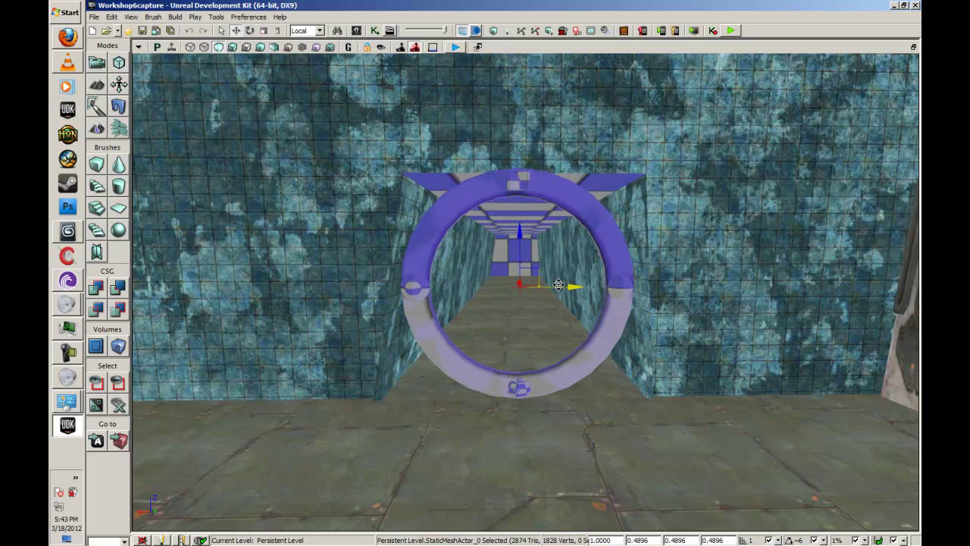
pyautogui.moveTo(559, 284); pyautogui.dragTo(556, 285)
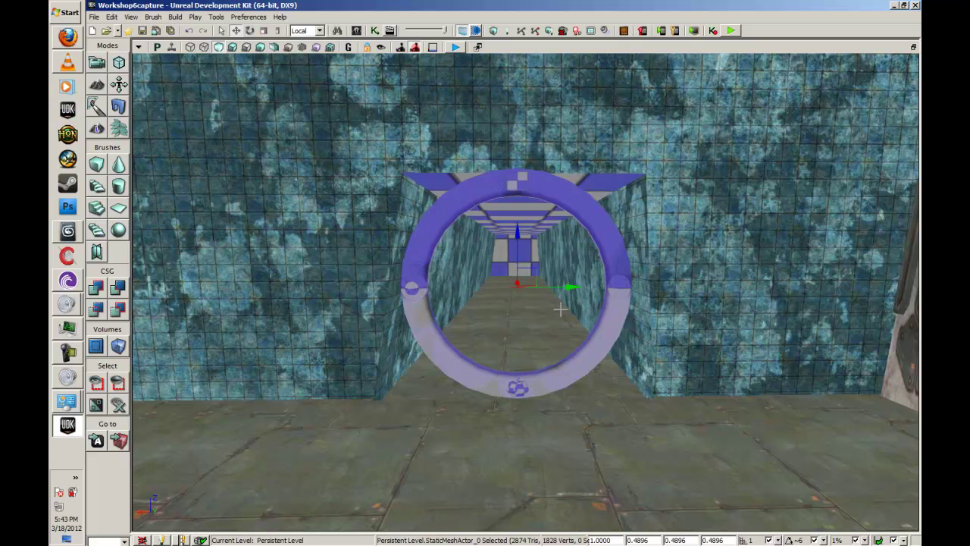
# Step: Duplicate the ring twice and scale the copies uniformly to 0.3706 and 0.2773 so they nest concentrically inside it
pyautogui.moveTo(565, 282)
pyautogui.keyDown('alt'); pyautogui.mouseDown()
pyautogui.moveTo(693, 284)
pyautogui.moveTo(543, 286)
pyautogui.moveTo(571, 286)
pyautogui.mouseUp(); pyautogui.keyUp('alt')
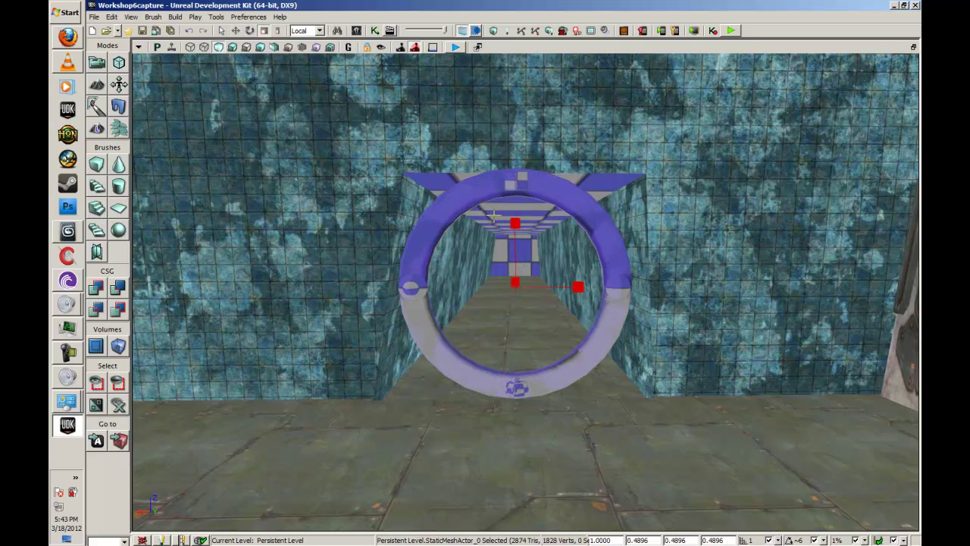
pyautogui.moveTo(515, 222); pyautogui.dragTo(508, 246)
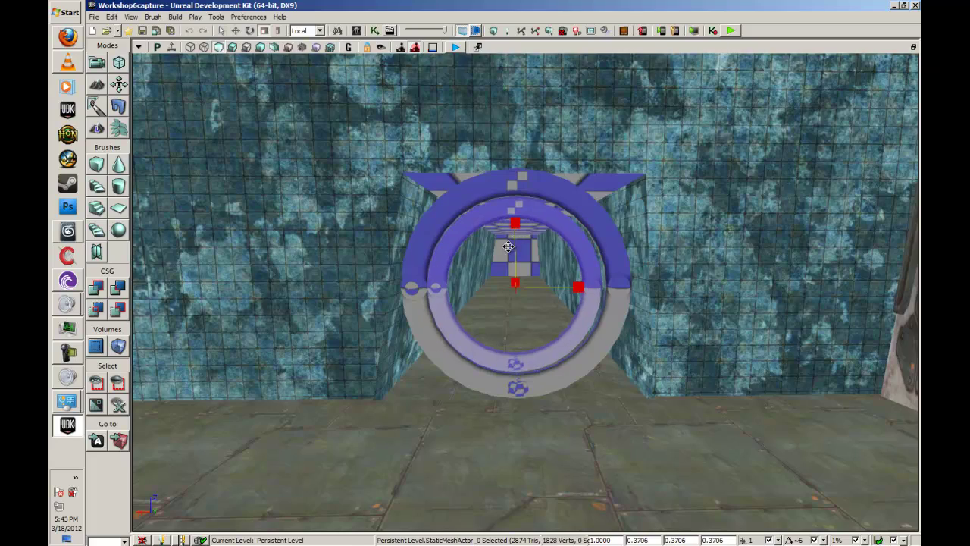
pyautogui.moveTo(515, 224); pyautogui.dragTo(545, 218, button='right')
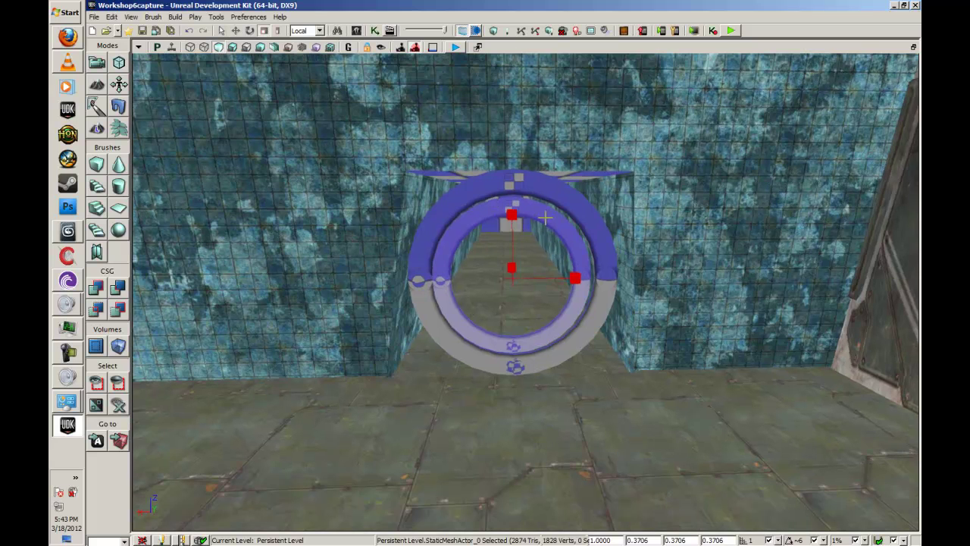
pyautogui.moveTo(556, 277); pyautogui.dragTo(554, 277)
pyautogui.press('space')
pyautogui.keyDown('alt'); pyautogui.moveTo(524, 227); pyautogui.dragTo(508, 241); pyautogui.keyUp('alt')
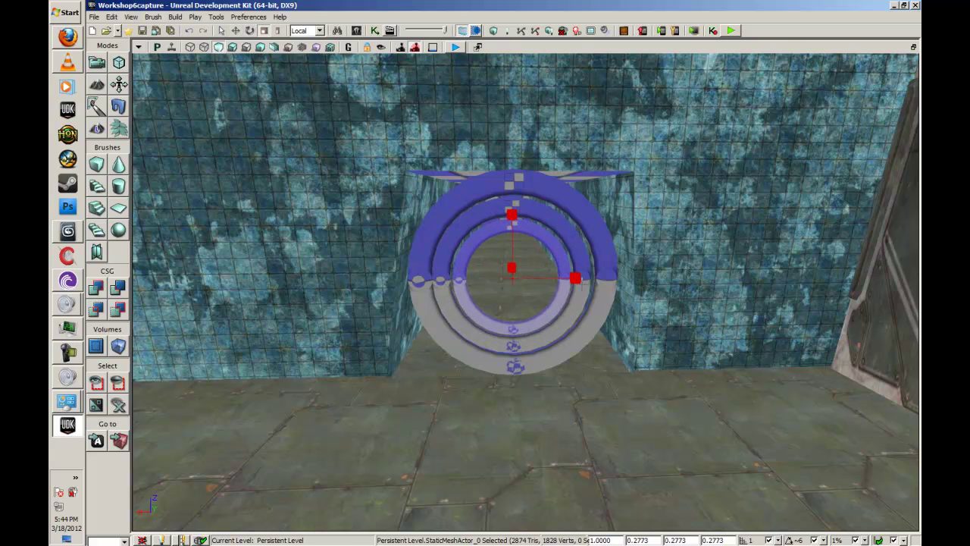
# Step: Test the nested rings by spinning them about their shared centre, and return them to their original orientation
pyautogui.click(651, 382)
pyautogui.moveTo(651, 381); pyautogui.dragTo(619, 305, button='right')
pyautogui.press('w')
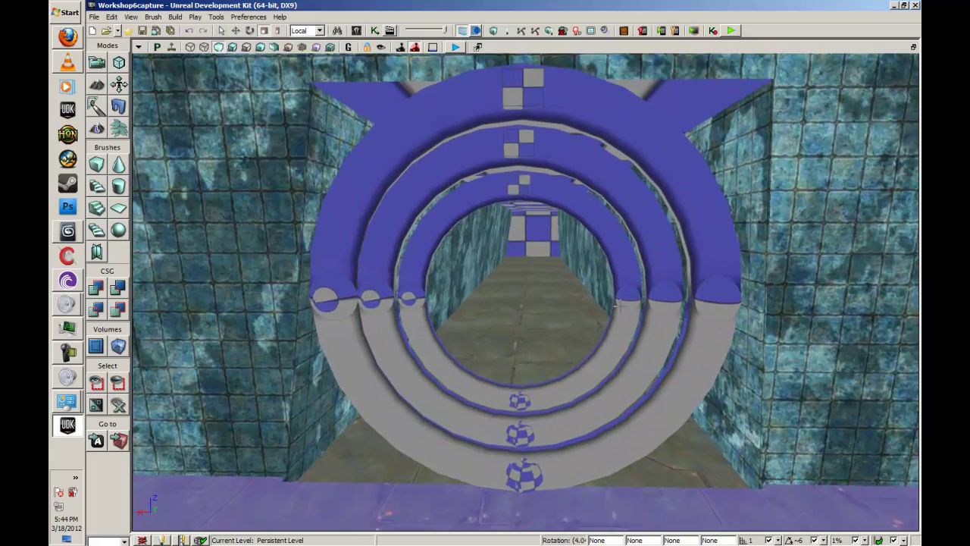
pyautogui.scroll(-3, 615, 305)
pyautogui.scroll(3, 594, 263)
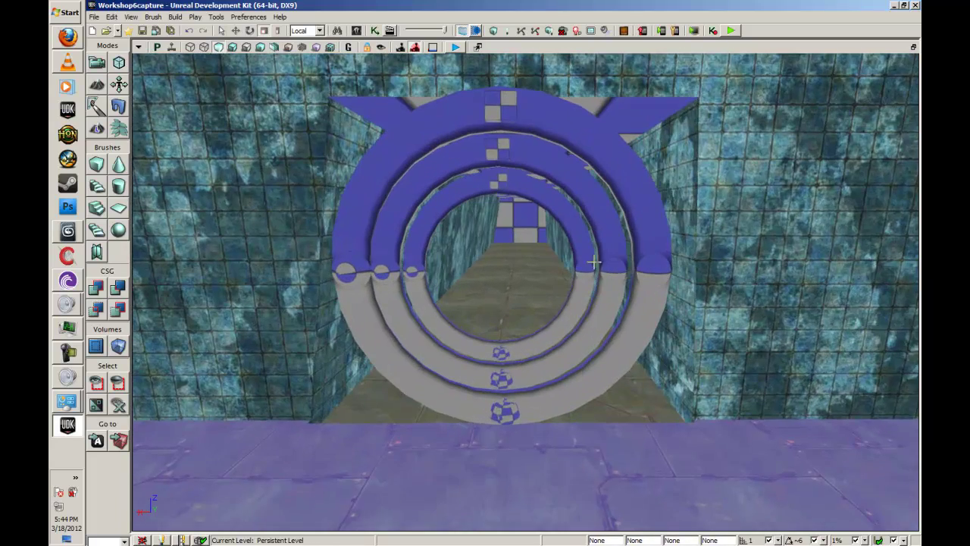
pyautogui.click(520, 104)
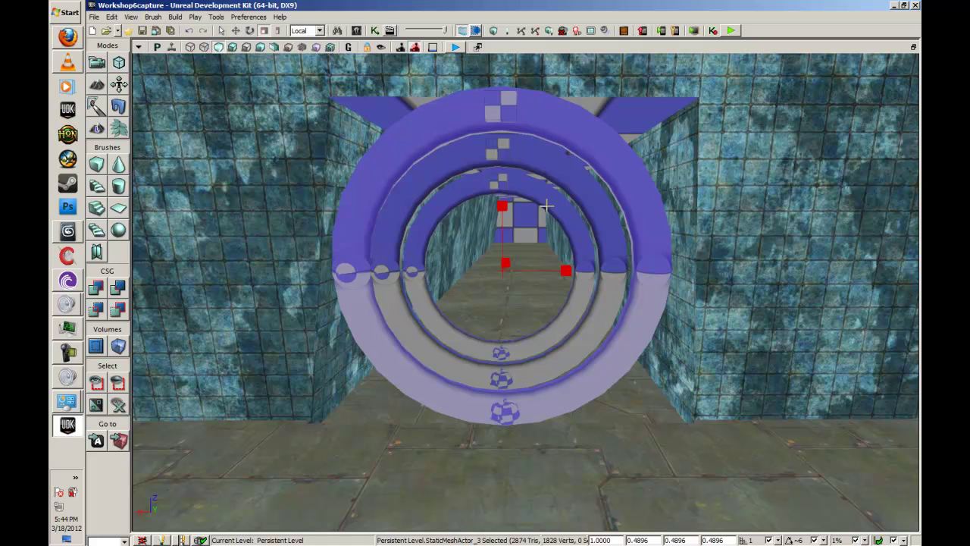
pyautogui.press('space')
pyautogui.moveTo(531, 221); pyautogui.dragTo(899, 489)
pyautogui.click(536, 161)
pyautogui.moveTo(552, 245); pyautogui.dragTo(633, 162)
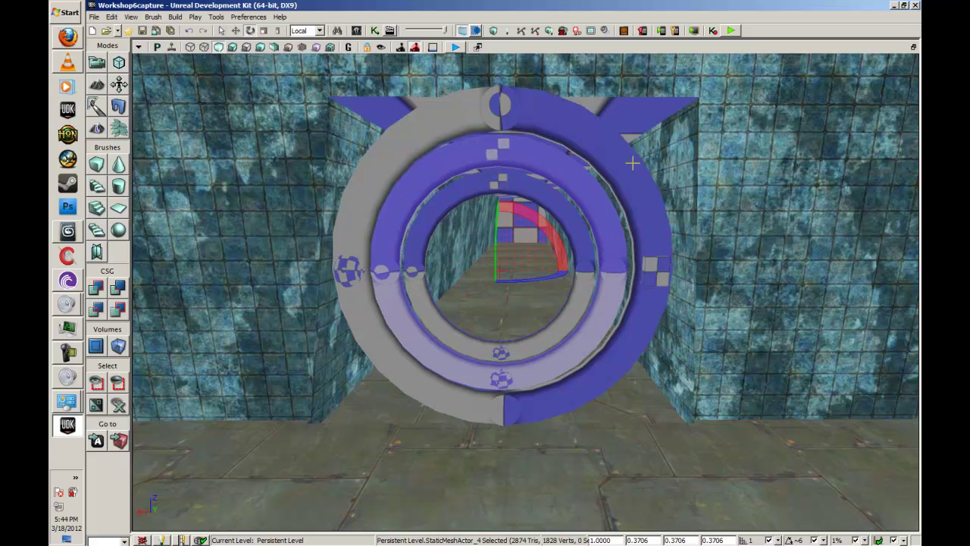
pyautogui.click(599, 123)
pyautogui.moveTo(549, 225); pyautogui.dragTo(135, 60)
pyautogui.moveTo(601, 196); pyautogui.dragTo(600, 196)
# Step: Select the blocking block, shift it toward the doorway's side of the room, and rotate it so its stepped front faces the room
pyautogui.moveTo(323, 361); pyautogui.dragTo(262, 344)
pyautogui.click(281, 350)
pyautogui.moveTo(332, 374); pyautogui.dragTo(365, 304, button='right')
pyautogui.press('space')
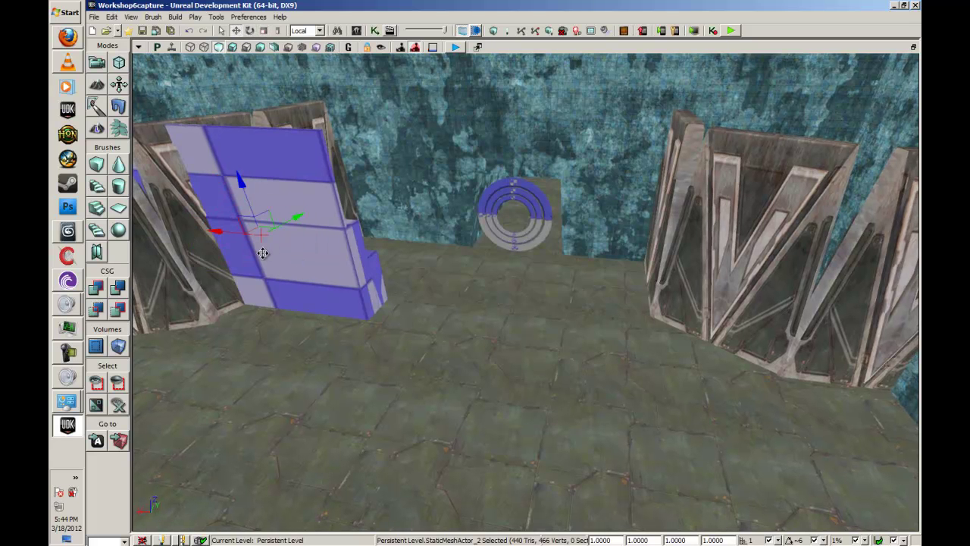
pyautogui.press('space')
pyautogui.moveTo(263, 253); pyautogui.dragTo(915, 301)
pyautogui.moveTo(339, 242); pyautogui.dragTo(384, 259)
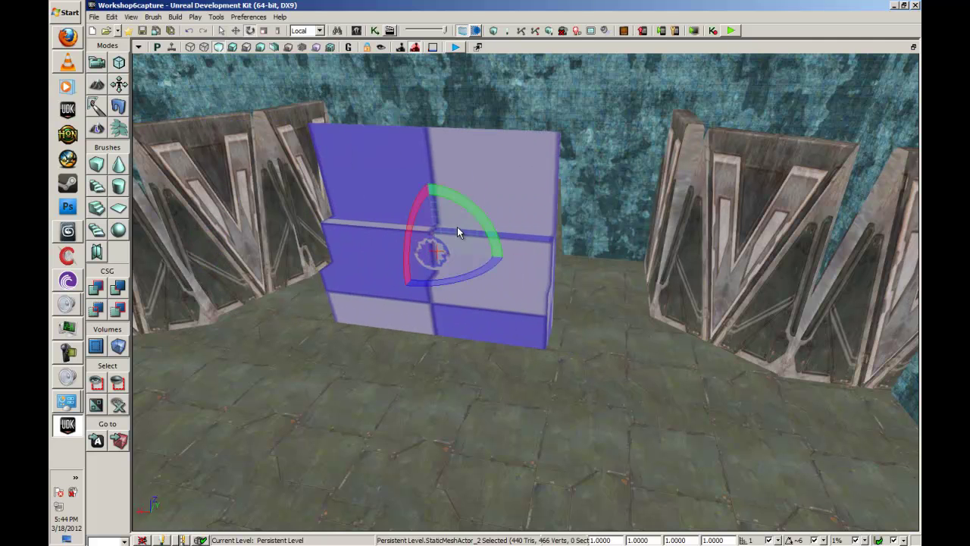
# Step: Scale the blocking block uniformly to 0.4265 and move it in front of the doorway
pyautogui.moveTo(434, 211); pyautogui.dragTo(434, 256)
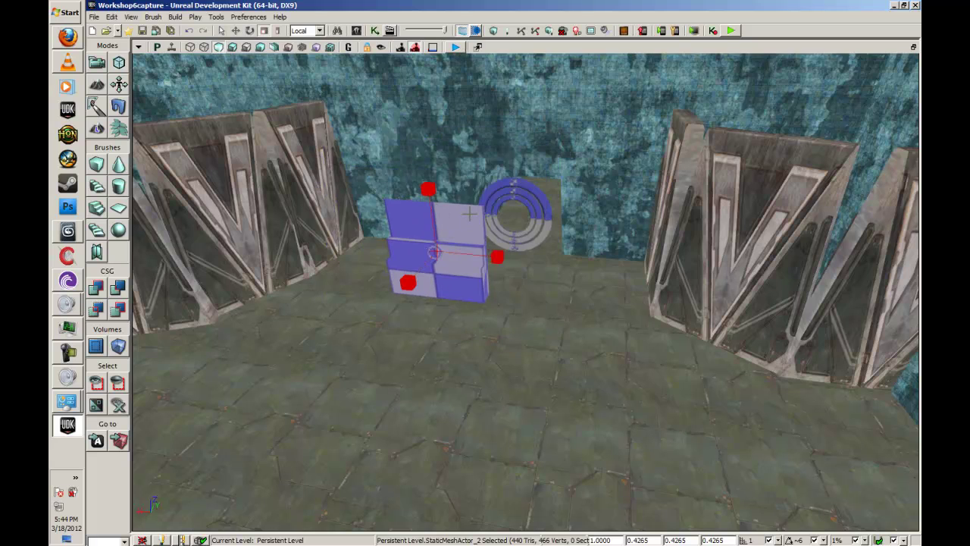
pyautogui.scroll(5, 447, 199)
pyautogui.moveTo(446, 198); pyautogui.dragTo(488, 194)
pyautogui.press('space')
pyautogui.moveTo(402, 252); pyautogui.dragTo(493, 199)
# Step: Move the blocking block into the doorway so it is centred behind and below the nested rings
pyautogui.moveTo(461, 226); pyautogui.dragTo(234, 303, button='right')
pyautogui.press('w')
pyautogui.press('s')
pyautogui.press('w')
pyautogui.press('s')
pyautogui.press('s')
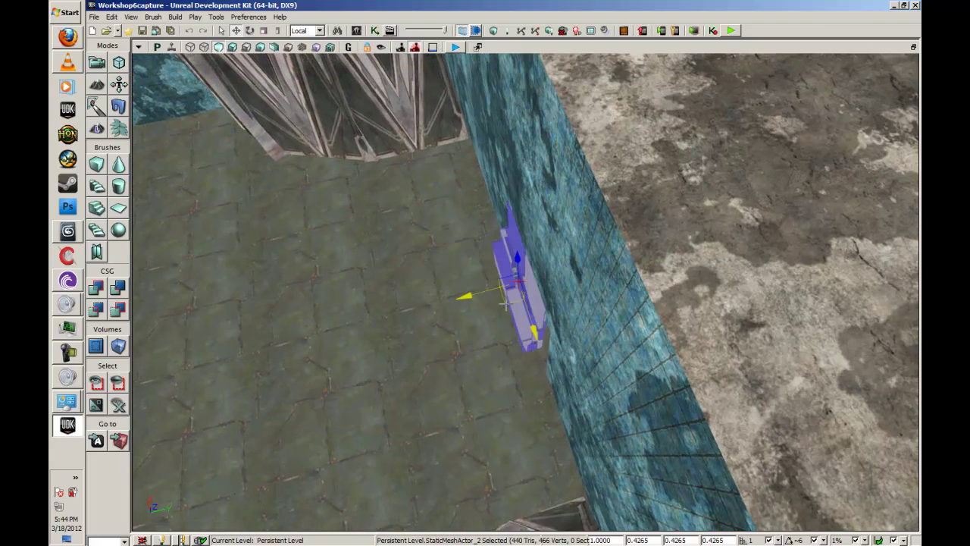
pyautogui.press('w')
pyautogui.moveTo(499, 313); pyautogui.dragTo(906, 132, button='right')
pyautogui.press('s')
pyautogui.press('w')
pyautogui.press('s')
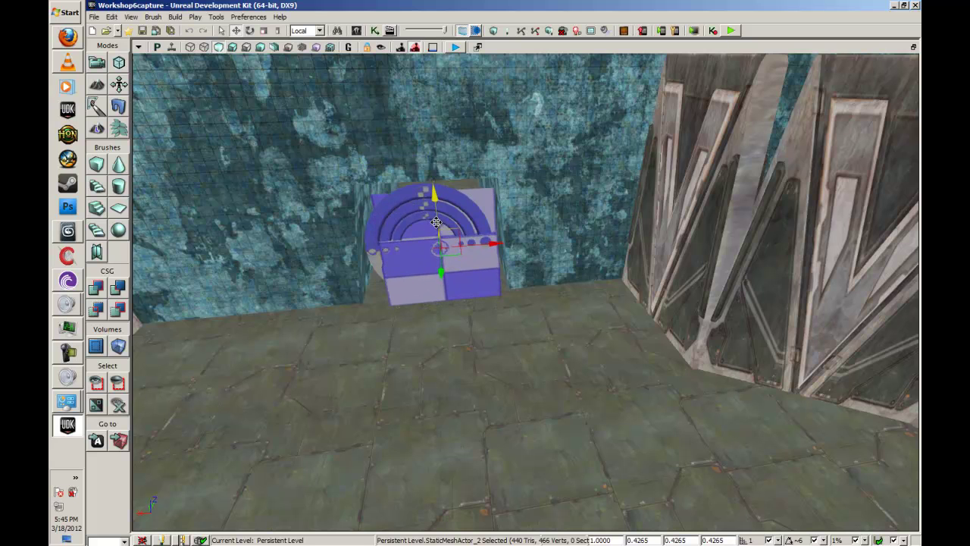
pyautogui.press('w')
pyautogui.moveTo(445, 232); pyautogui.dragTo(462, 214, button='right')
pyautogui.press('s')
pyautogui.press('w')
pyautogui.moveTo(501, 354)
pyautogui.mouseDown()
pyautogui.moveTo(463, 353)
pyautogui.moveTo(481, 350)
pyautogui.mouseUp()
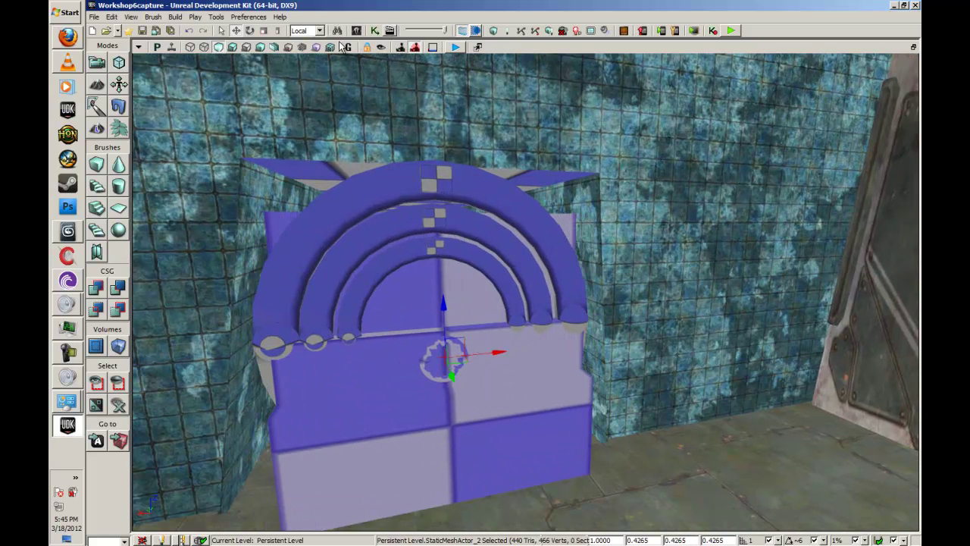
# Step: Scale the blocking block non-uniformly to 0.5692 in X, 1.2496 in Y and 0.5659 in Z
pyautogui.click(280, 30)
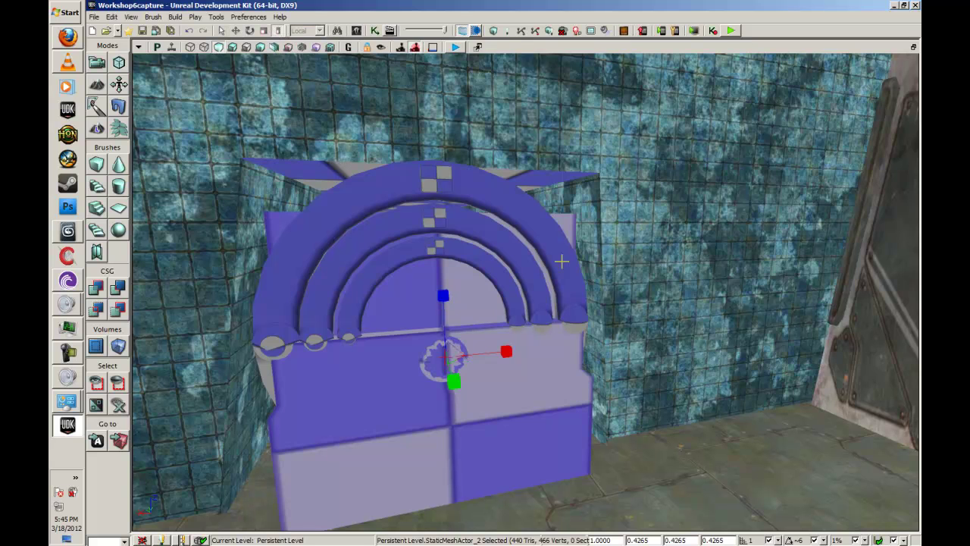
pyautogui.moveTo(501, 351); pyautogui.dragTo(508, 349)
pyautogui.moveTo(443, 298); pyautogui.dragTo(451, 280)
pyautogui.press('space')
pyautogui.moveTo(374, 263); pyautogui.dragTo(278, 31)
pyautogui.click(278, 30)
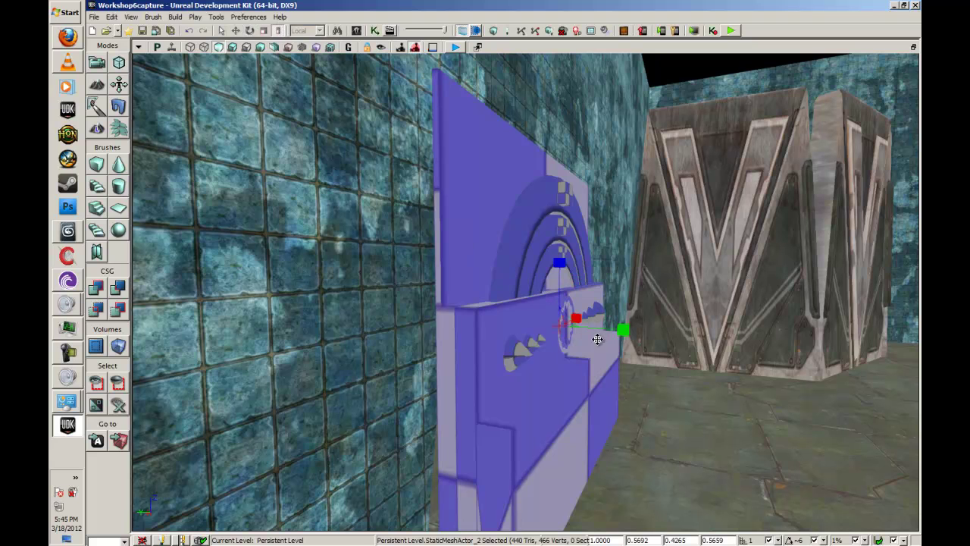
pyautogui.moveTo(613, 328); pyautogui.dragTo(681, 341)
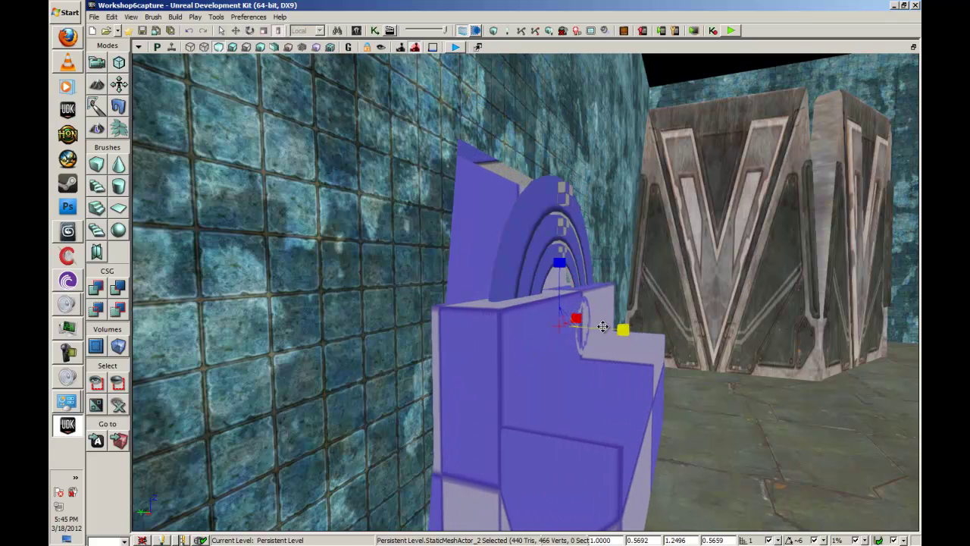
# Step: Move the blocking block out from the wall so its upper back slab sits directly behind the rings, and check the fit from several angles
pyautogui.moveTo(600, 326); pyautogui.dragTo(642, 334)
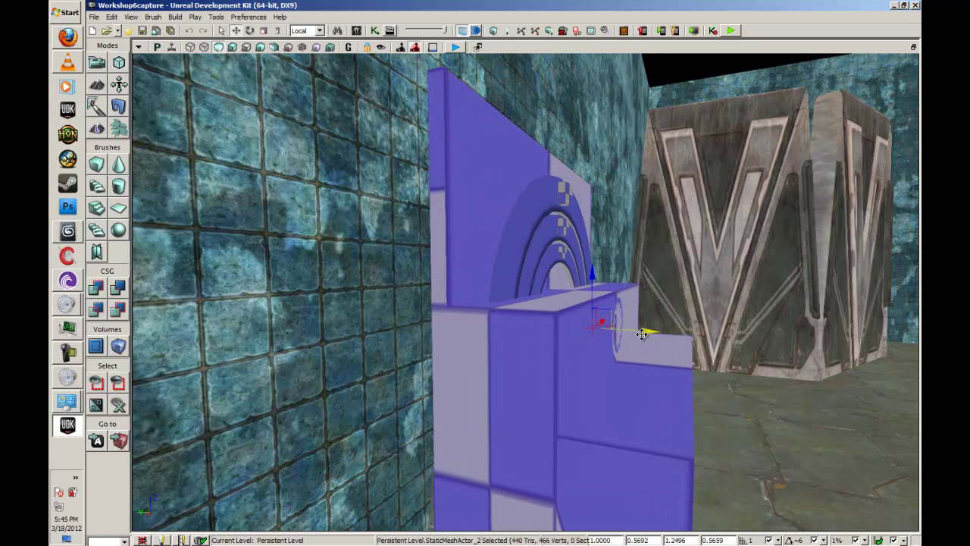
pyautogui.moveTo(663, 327); pyautogui.dragTo(369, 364, button='right')
pyautogui.click(438, 420)
pyautogui.moveTo(437, 420); pyautogui.dragTo(269, 401, button='right')
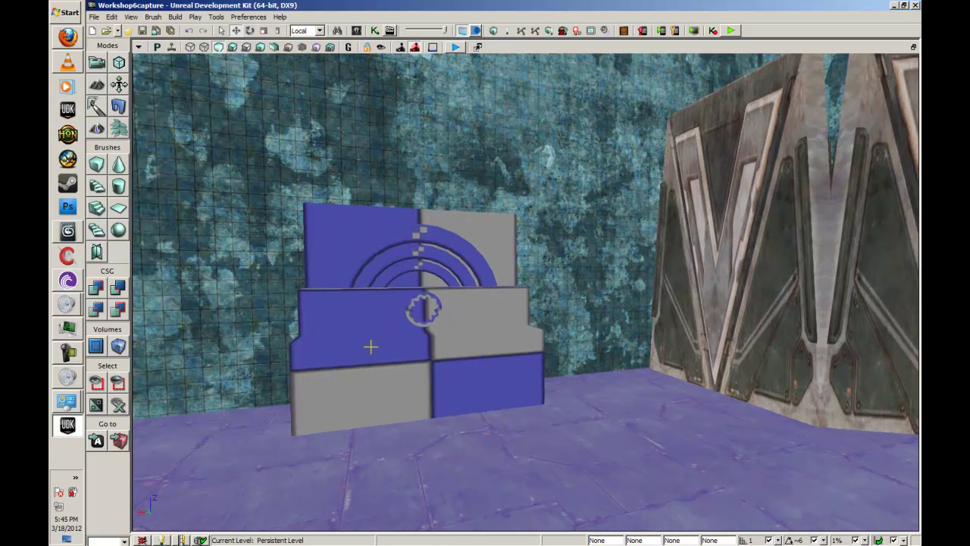
pyautogui.moveTo(563, 321); pyautogui.dragTo(599, 338, button='right')
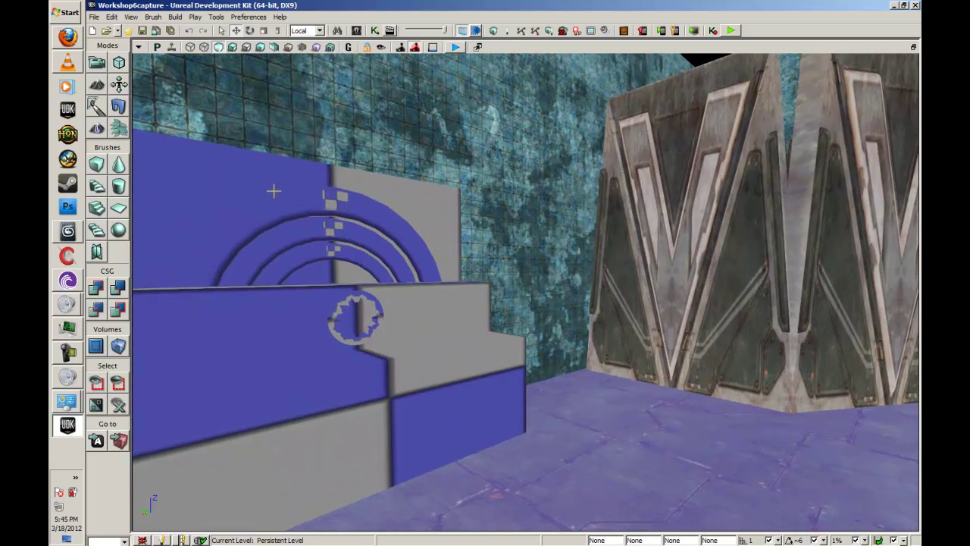
pyautogui.moveTo(242, 185); pyautogui.dragTo(512, 250, button='right')
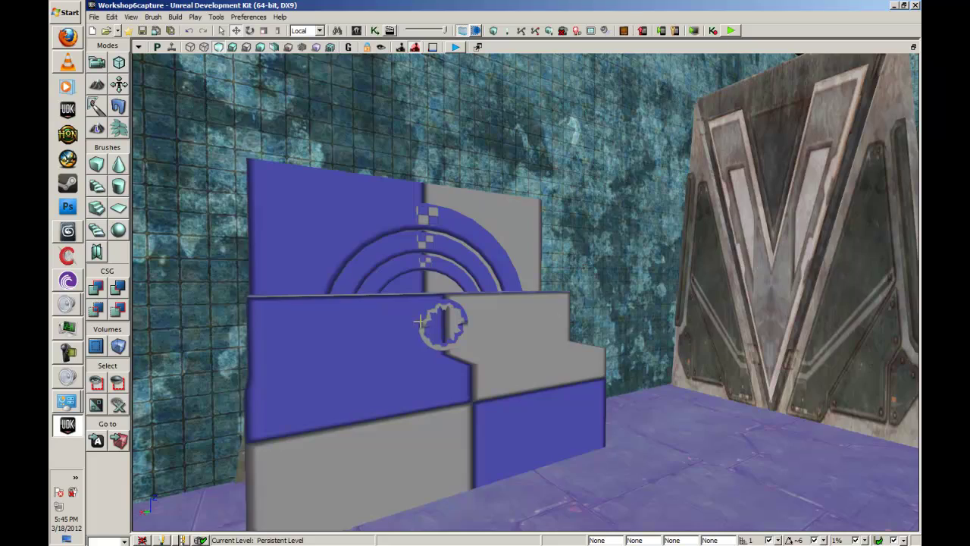
pyautogui.moveTo(542, 366); pyautogui.dragTo(377, 406, button='right')
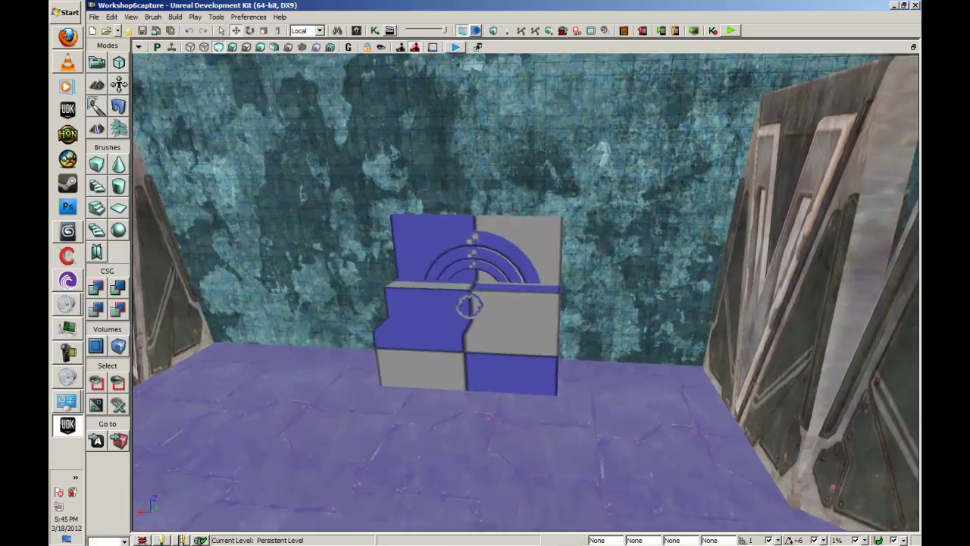
# Step: Add a Trigger actor on the floor in front of the blocking block and move it close to the block
pyautogui.moveTo(303, 220); pyautogui.dragTo(332, 134)
pyautogui.scroll(-8, 459, 459)
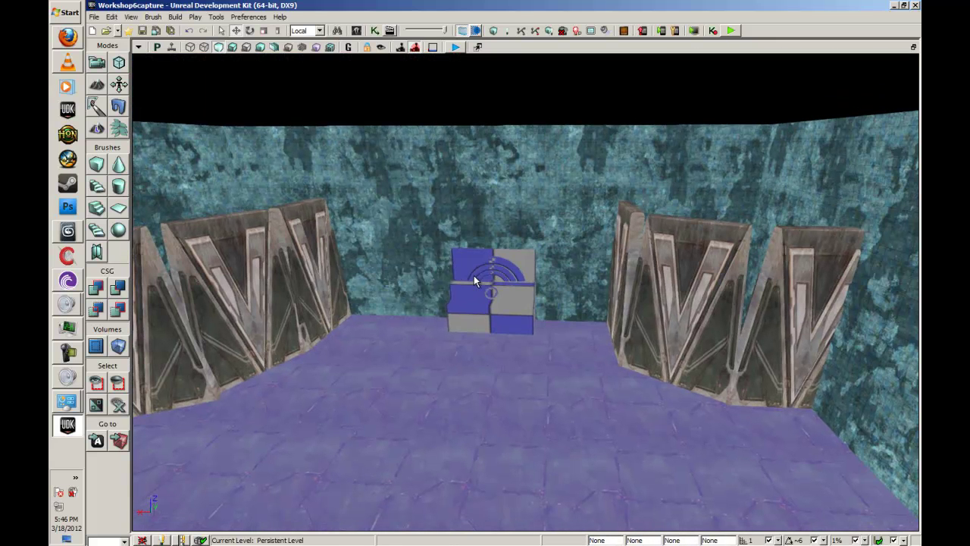
pyautogui.rightClick(452, 405)
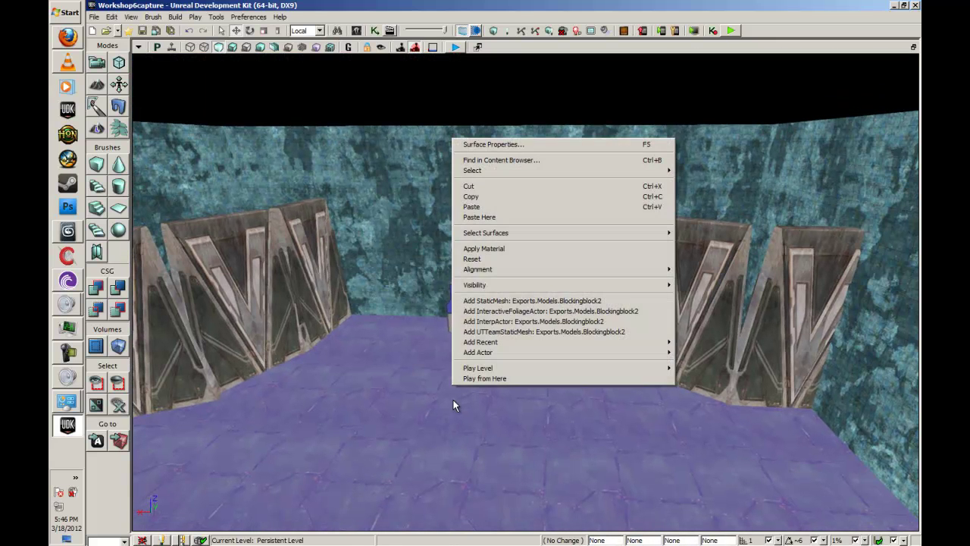
pyautogui.moveTo(481, 354)
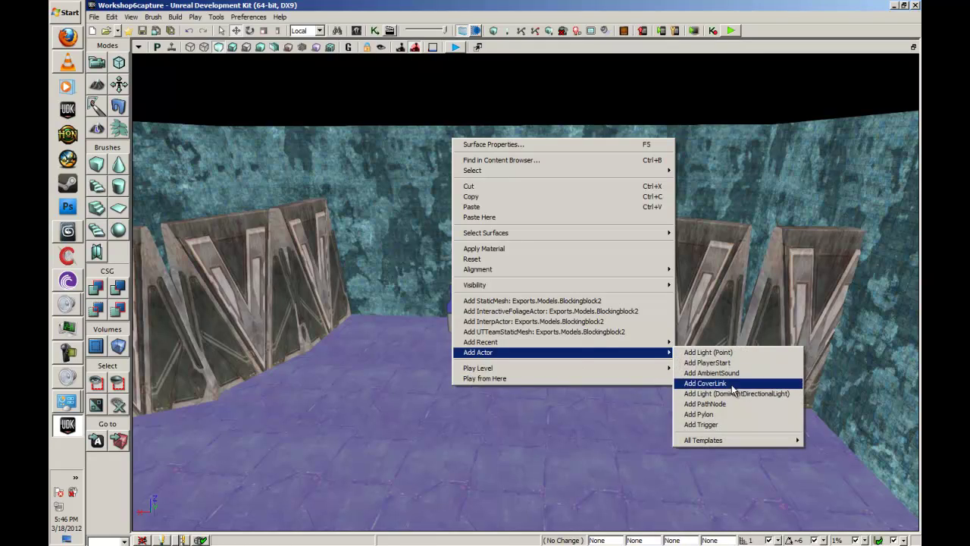
pyautogui.click(727, 423)
pyautogui.scroll(5, 505, 351)
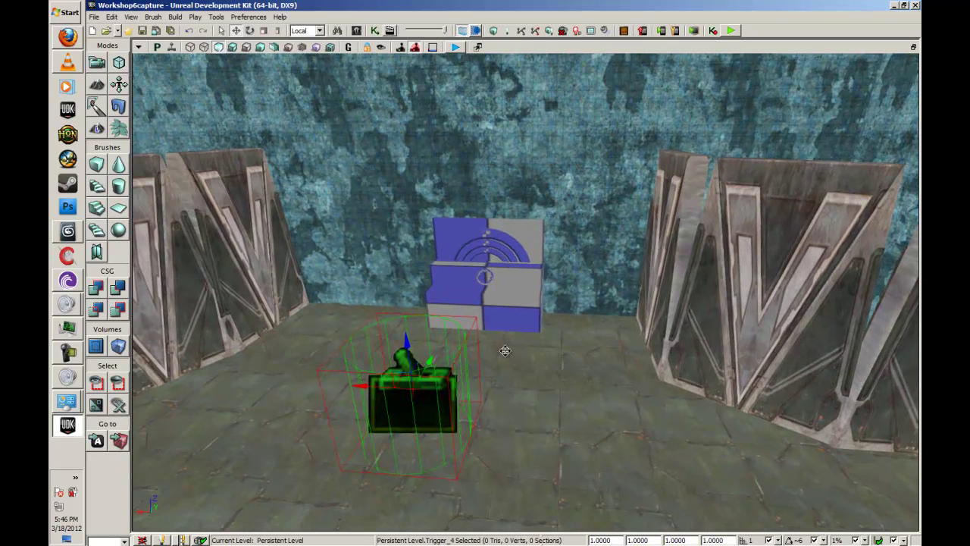
pyautogui.moveTo(425, 364); pyautogui.dragTo(511, 304)
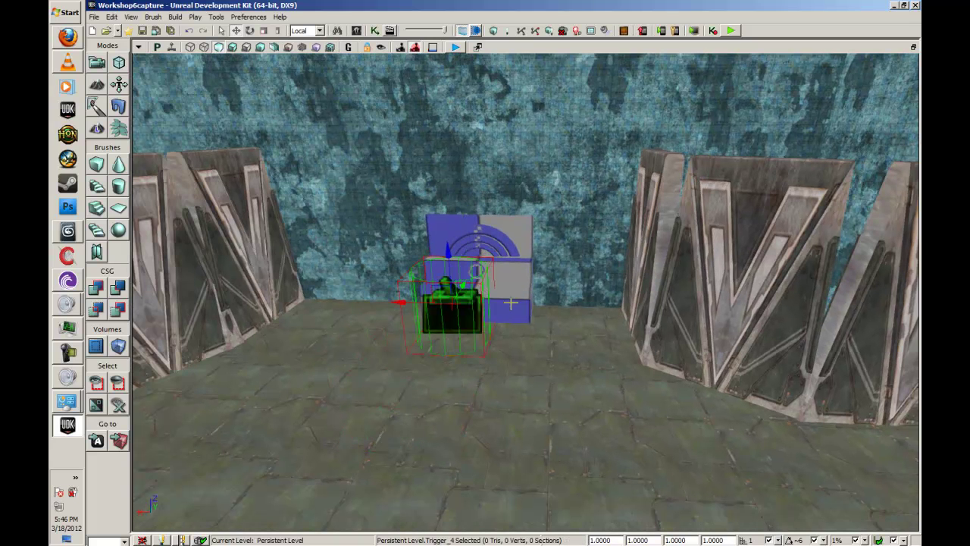
# Step: In the four-view layout, shift the trigger toward the nested rings using the top view
pyautogui.click(914, 48)
pyautogui.moveTo(457, 238); pyautogui.dragTo(326, 66)
pyautogui.moveTo(745, 195); pyautogui.dragTo(748, 284)
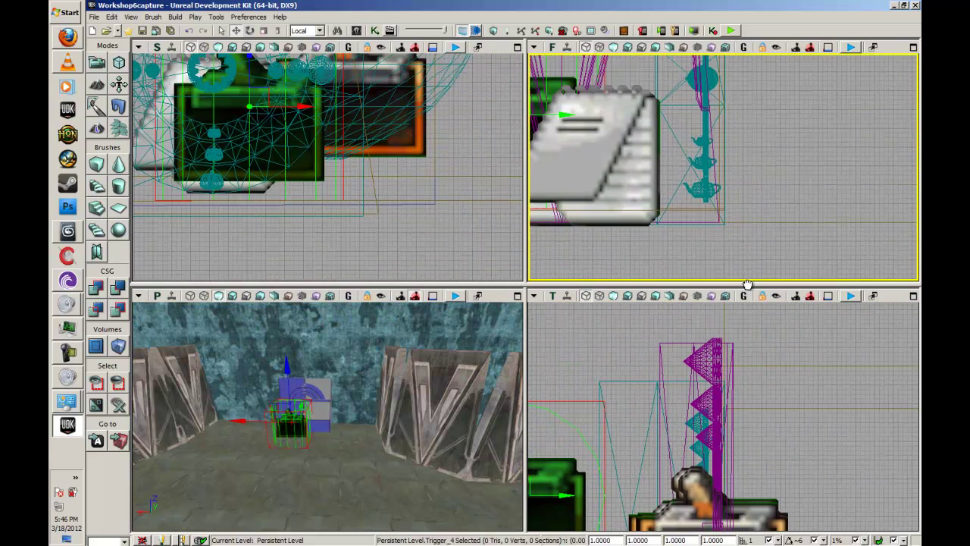
pyautogui.moveTo(424, 357); pyautogui.dragTo(403, 298)
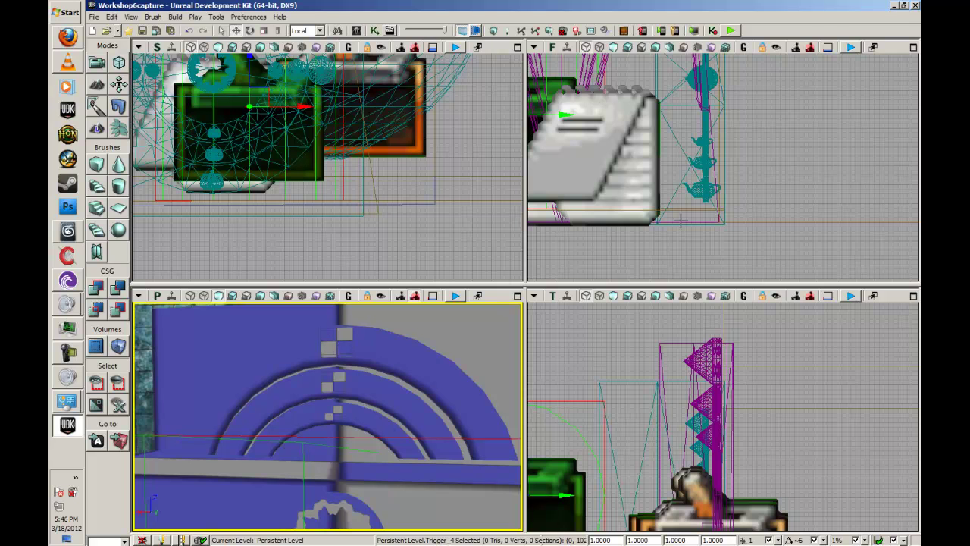
pyautogui.moveTo(655, 409); pyautogui.dragTo(715, 346)
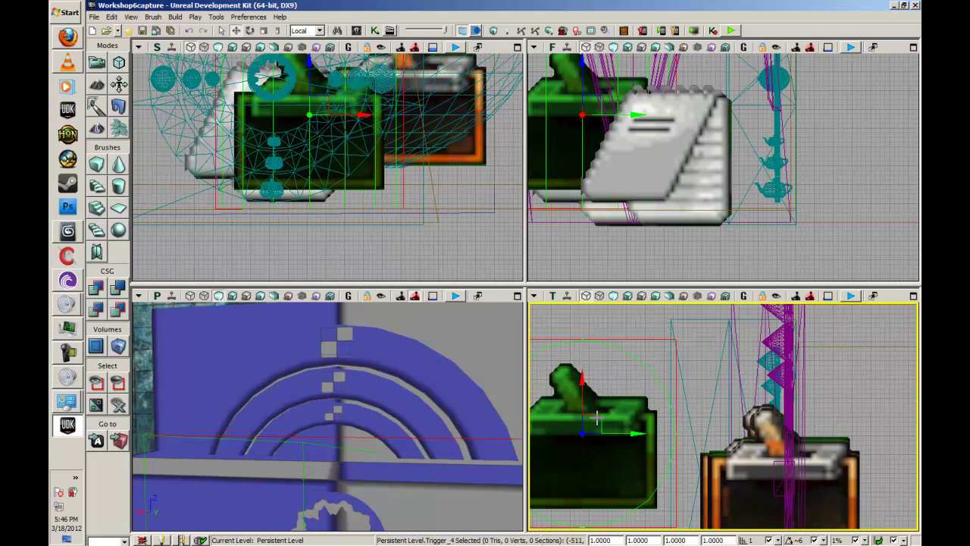
pyautogui.moveTo(615, 399); pyautogui.dragTo(667, 445)
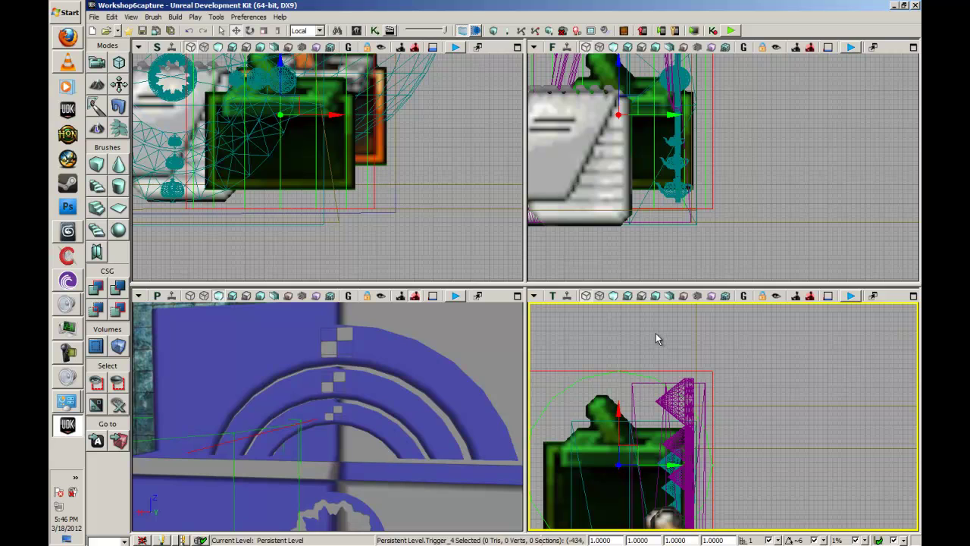
pyautogui.moveTo(698, 67); pyautogui.dragTo(676, 173)
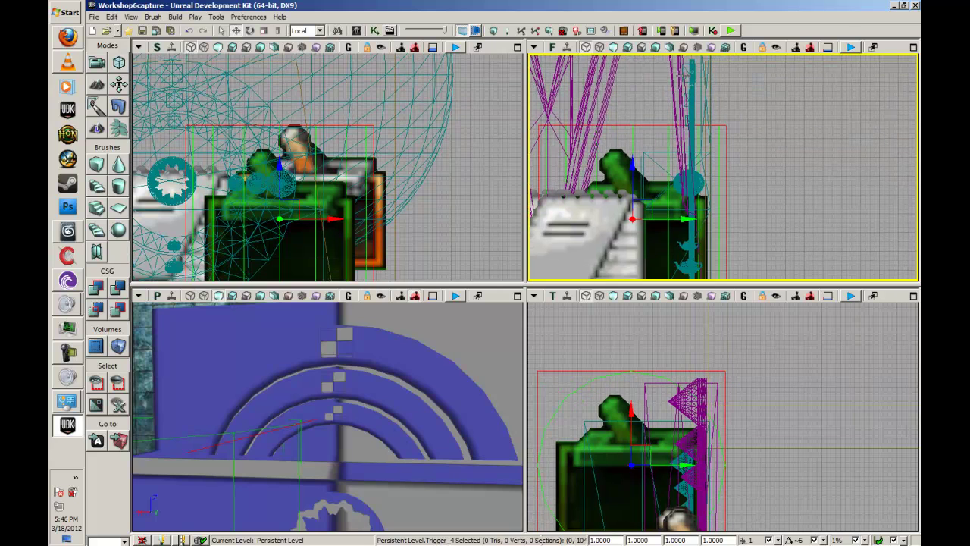
pyautogui.moveTo(710, 75); pyautogui.dragTo(708, 113)
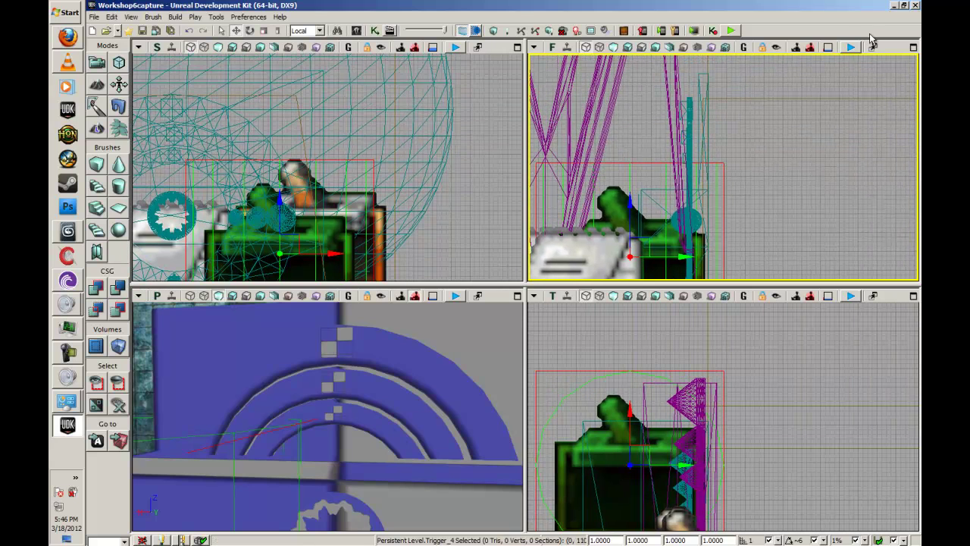
# Step: In the enlarged front view, identify each ring's protruding marker and move the trigger onto the outer ring's uppermost marker
pyautogui.click(914, 47)
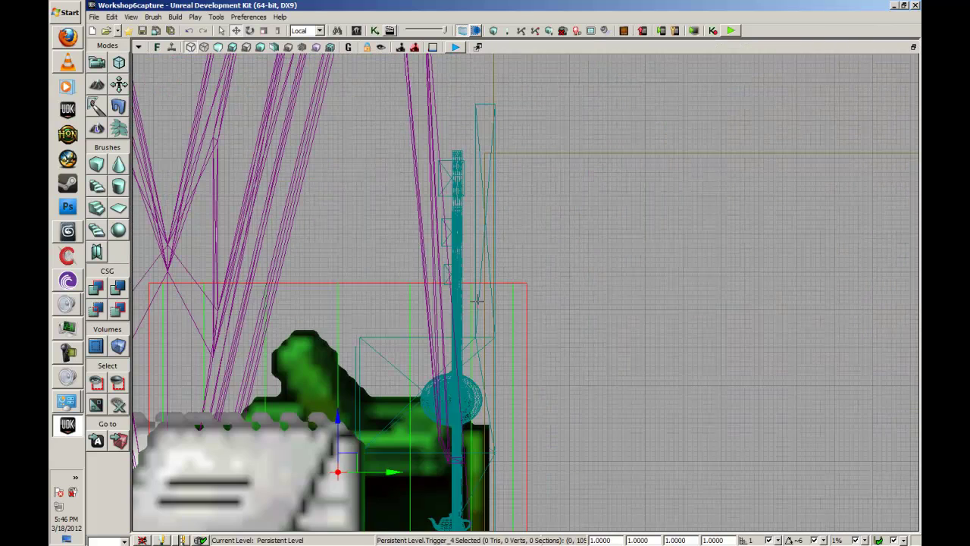
pyautogui.moveTo(455, 285); pyautogui.dragTo(545, 242)
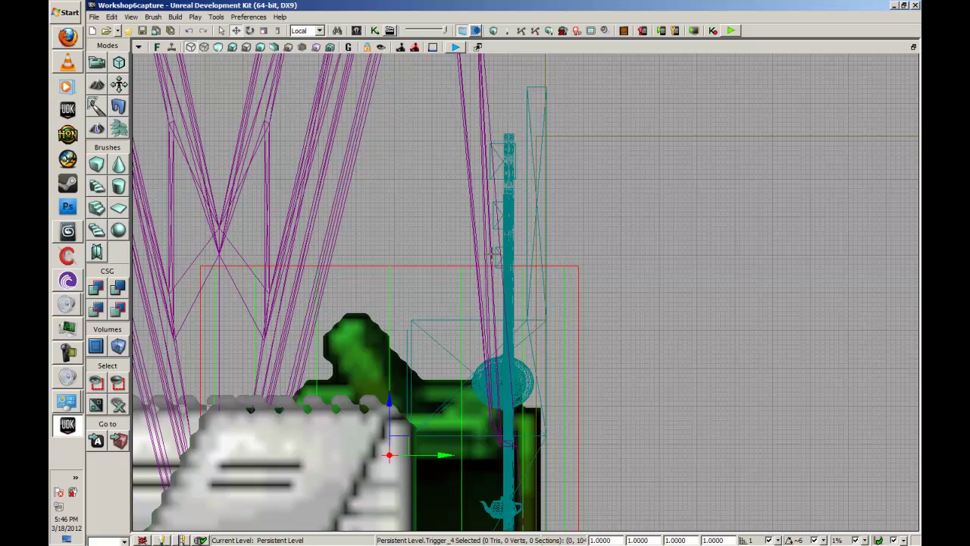
pyautogui.click(498, 163)
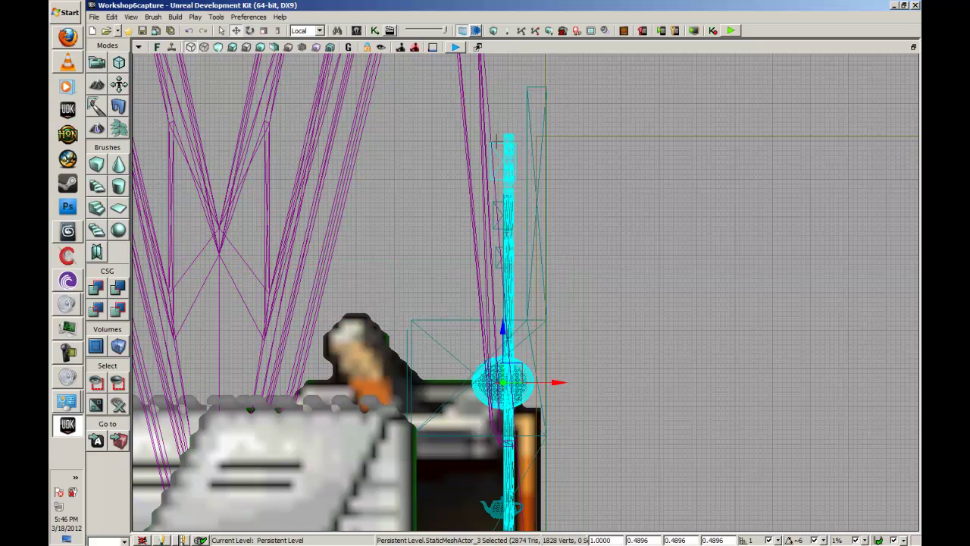
pyautogui.click(496, 220)
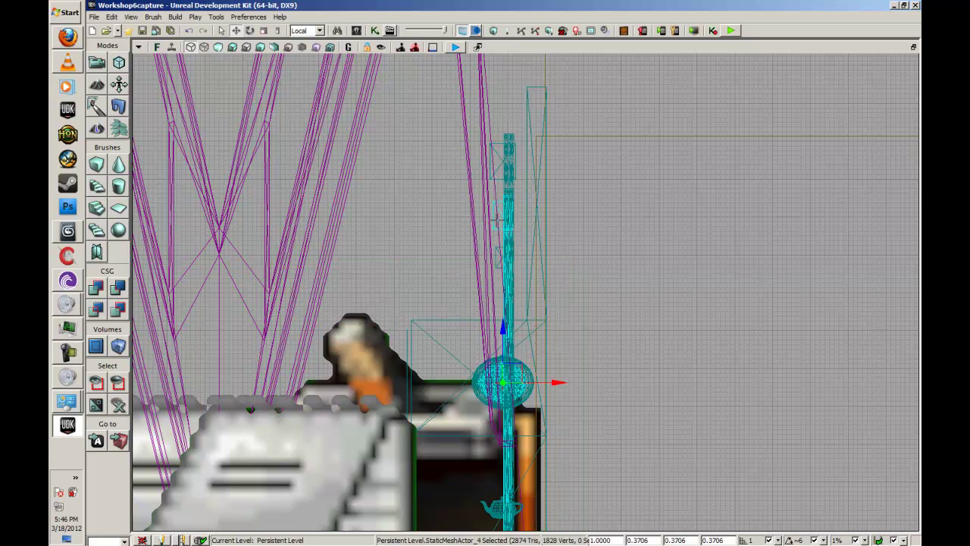
pyautogui.click(498, 248)
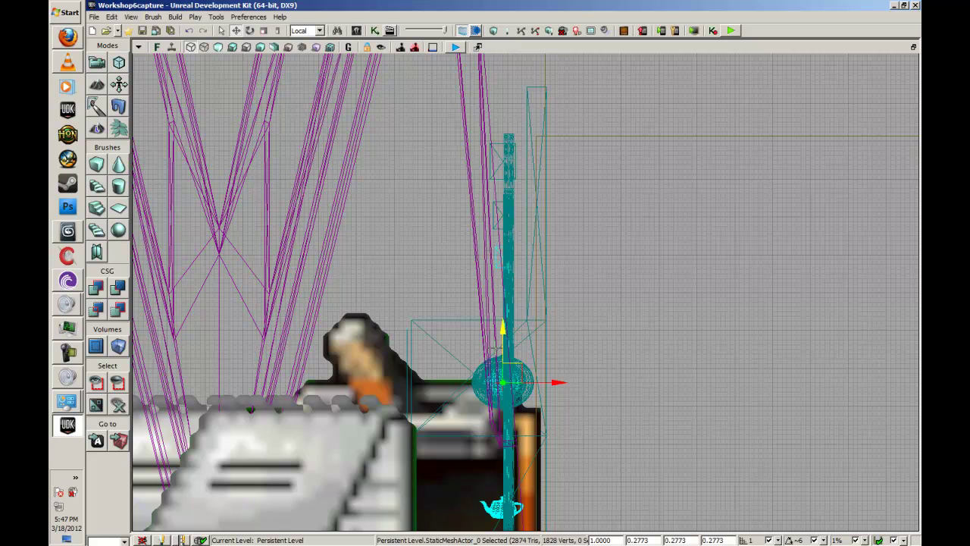
pyautogui.click(358, 351)
pyautogui.moveTo(386, 397); pyautogui.dragTo(514, 146)
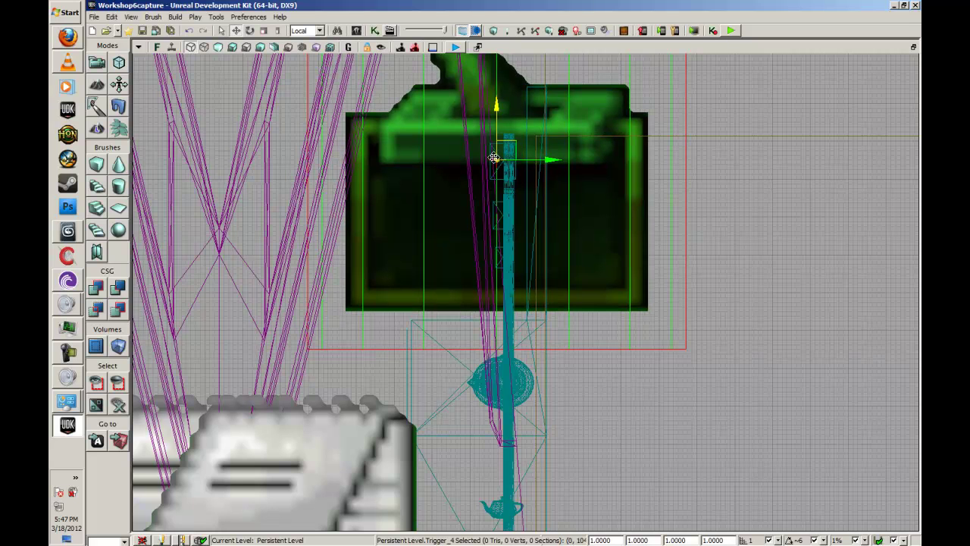
# Step: Scale the trigger down non-uniformly along its vertical axis until its collision box is roughly as tall as the outer ring's marker
pyautogui.moveTo(505, 238)
pyautogui.mouseDown(button='right')
pyautogui.moveTo(524, 293)
pyautogui.moveTo(513, 254)
pyautogui.mouseUp(button='right')
pyautogui.moveTo(504, 199); pyautogui.dragTo(508, 295, button='right')
pyautogui.scroll(-1, 509, 295)
pyautogui.scroll(-1, 509, 295)
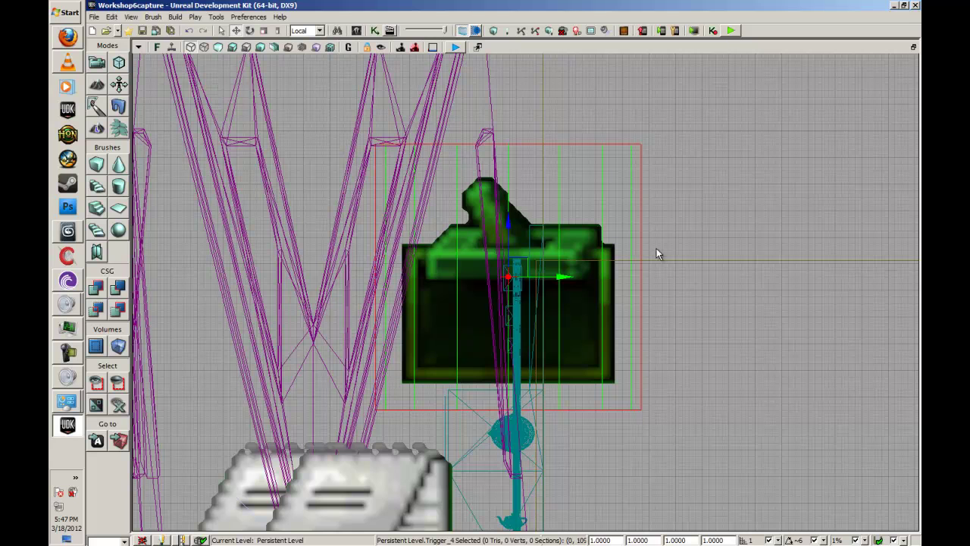
pyautogui.scroll(2, 493, 280)
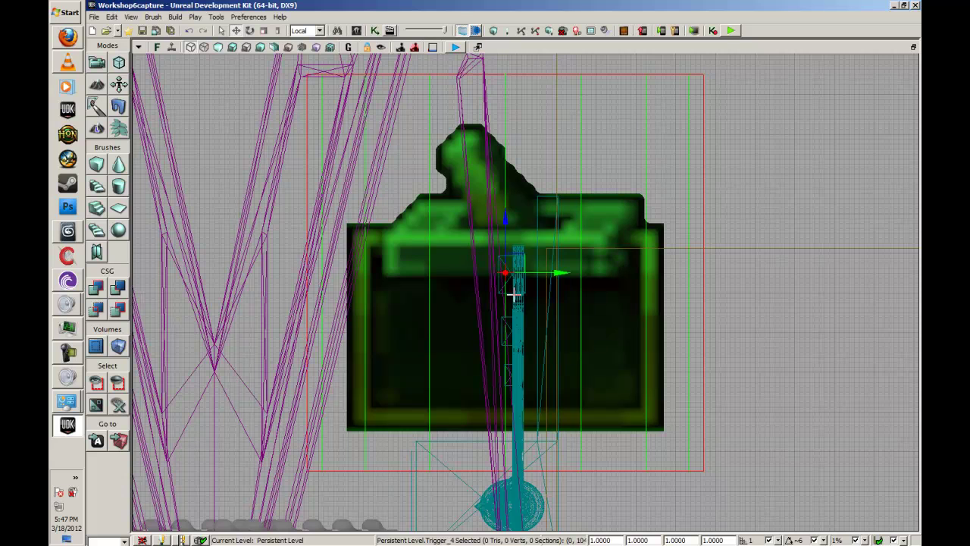
pyautogui.click(278, 30)
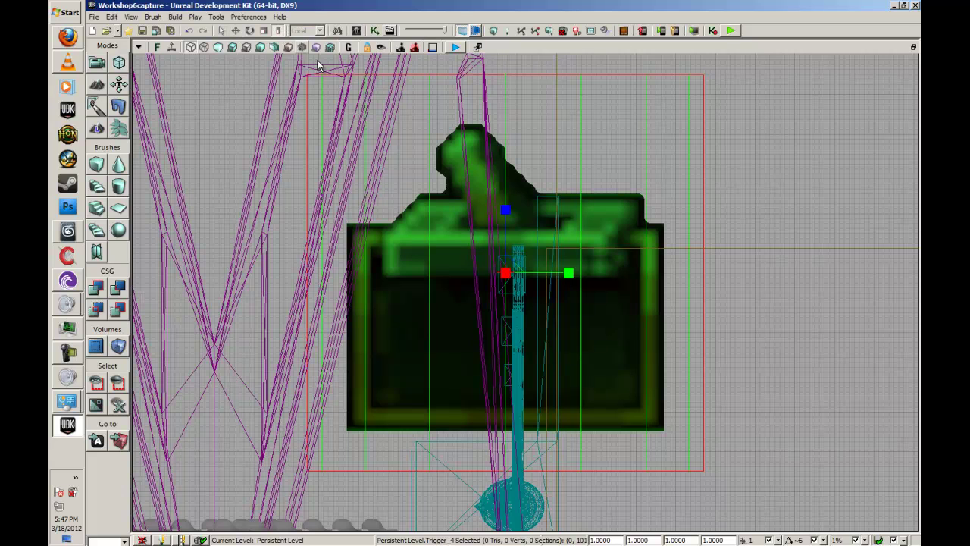
pyautogui.moveTo(506, 211)
pyautogui.mouseDown()
pyautogui.moveTo(509, 232)
pyautogui.moveTo(508, 209)
pyautogui.mouseUp()
pyautogui.click(132, 17)
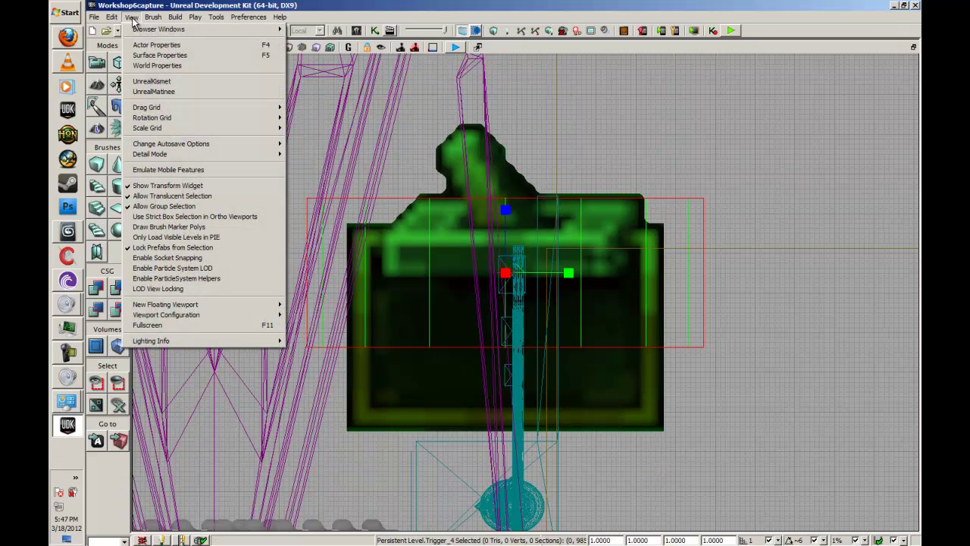
pyautogui.moveTo(153, 130)
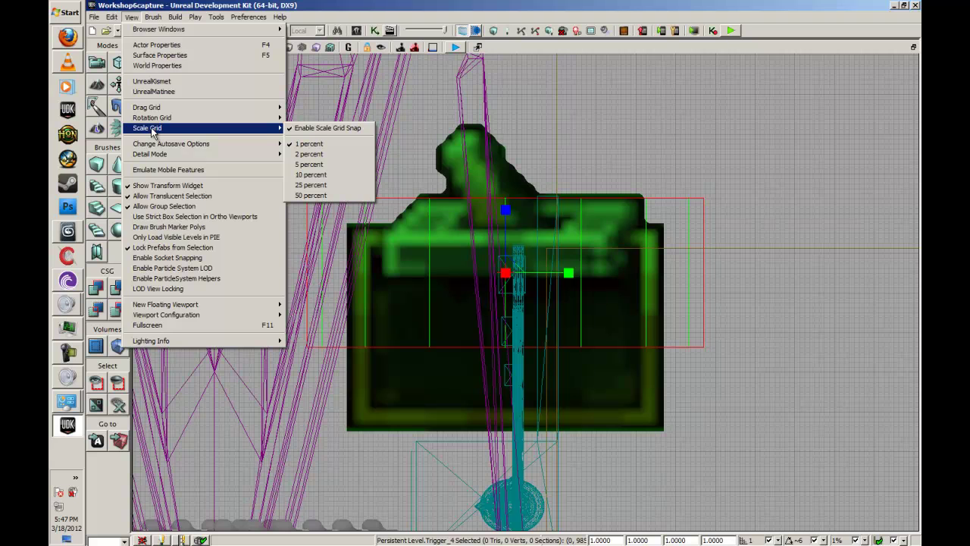
pyautogui.click(503, 210)
pyautogui.moveTo(507, 213); pyautogui.dragTo(507, 216)
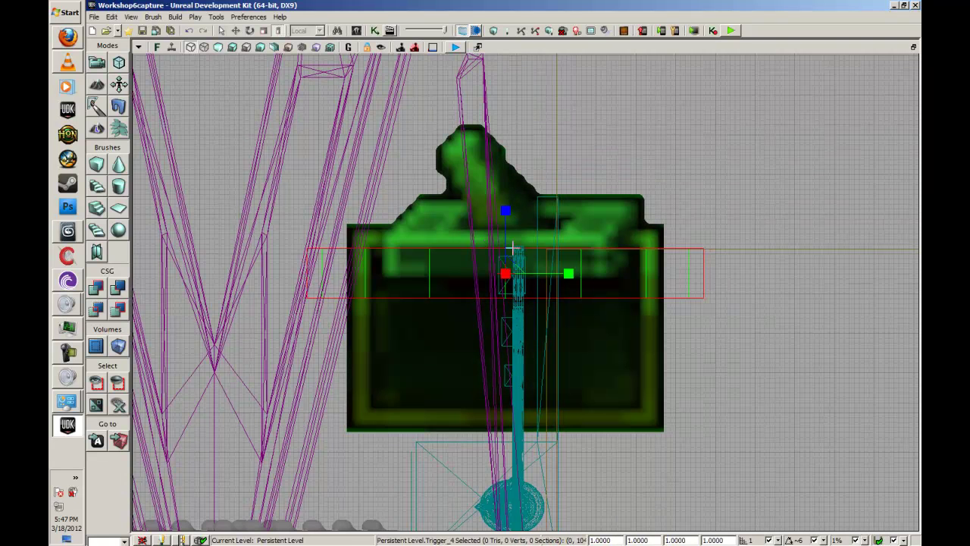
pyautogui.press('space')
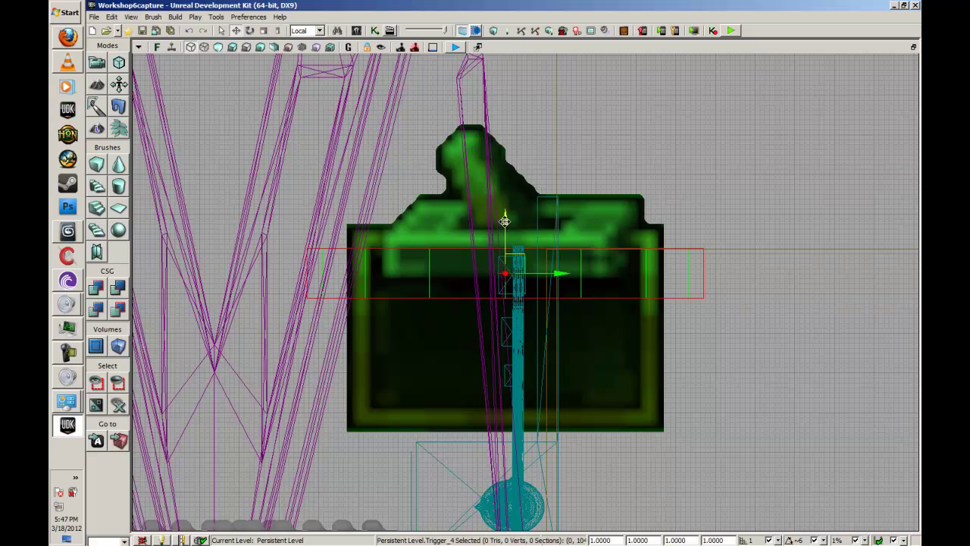
# Step: Duplicate the trigger downward twice, placing one copy on the middle ring's marker and another on the inner ring's marker
pyautogui.moveTo(505, 222); pyautogui.dragTo(505, 280)
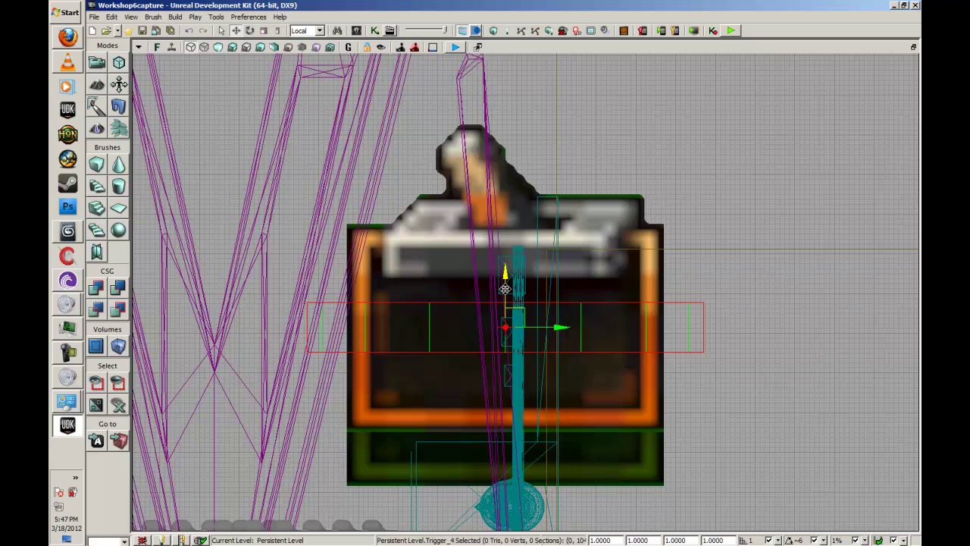
pyautogui.click(513, 308)
pyautogui.click(596, 435)
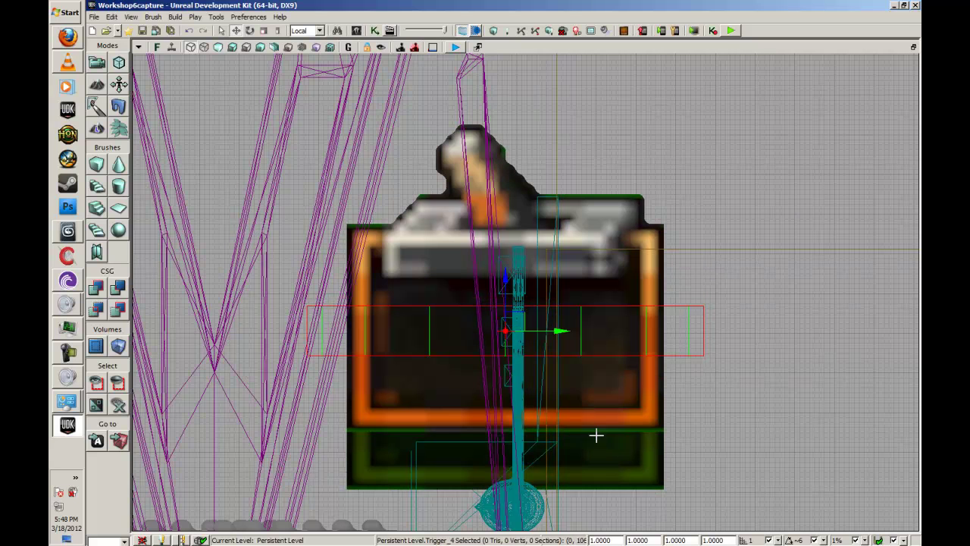
pyautogui.moveTo(505, 277); pyautogui.dragTo(504, 322)
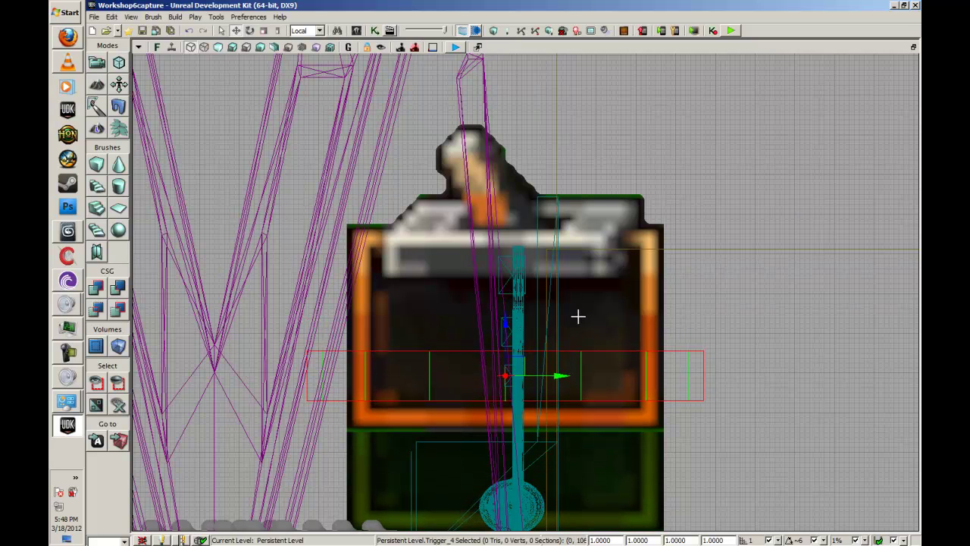
pyautogui.moveTo(573, 251); pyautogui.dragTo(587, 113)
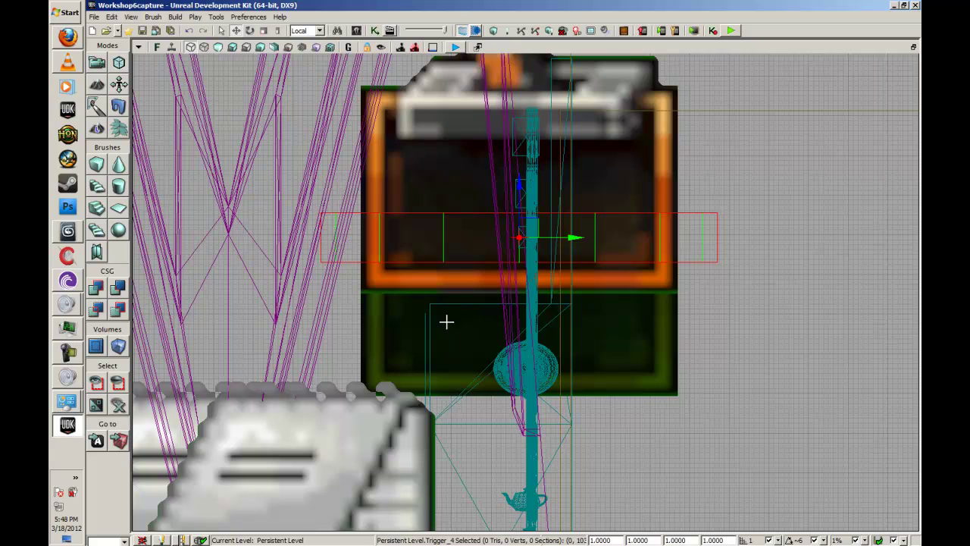
# Step: Duplicate the inner ring's trigger once more and place the copy well below the rings in the front view
pyautogui.click(427, 141)
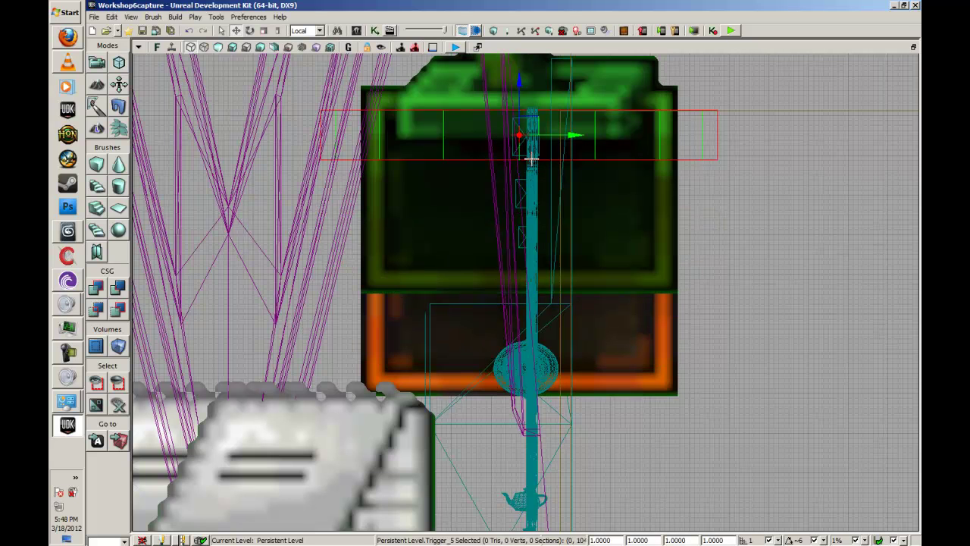
pyautogui.click(605, 310)
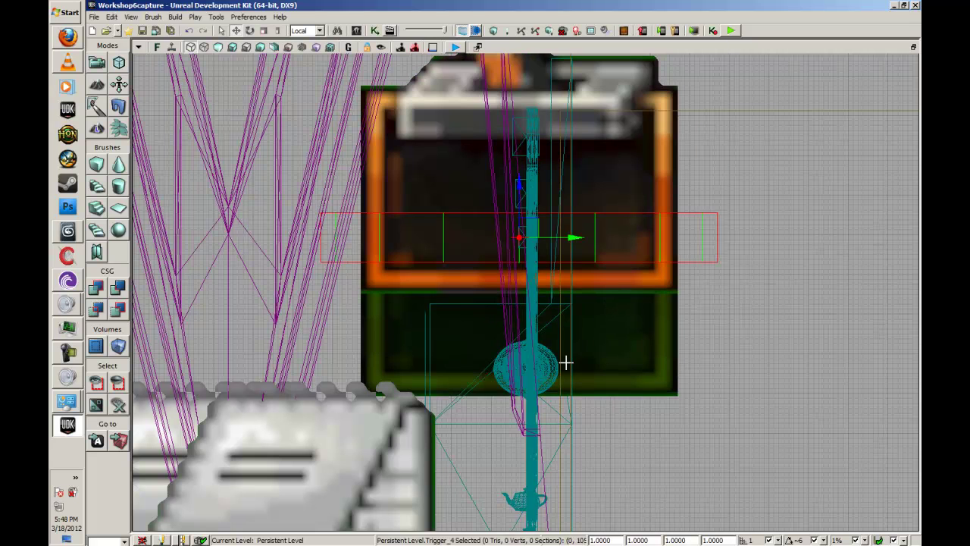
pyautogui.moveTo(646, 385); pyautogui.dragTo(674, 267, button='right')
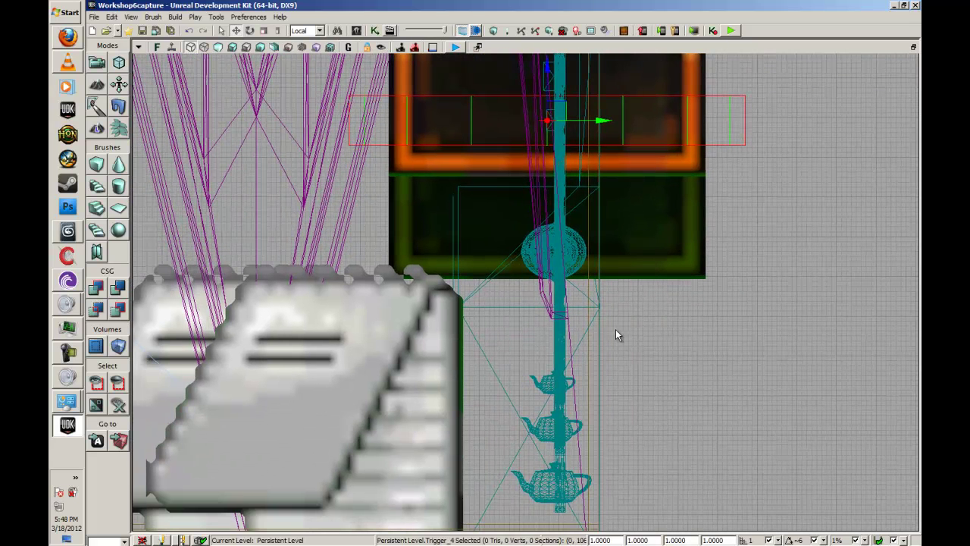
pyautogui.moveTo(551, 81); pyautogui.dragTo(547, 485)
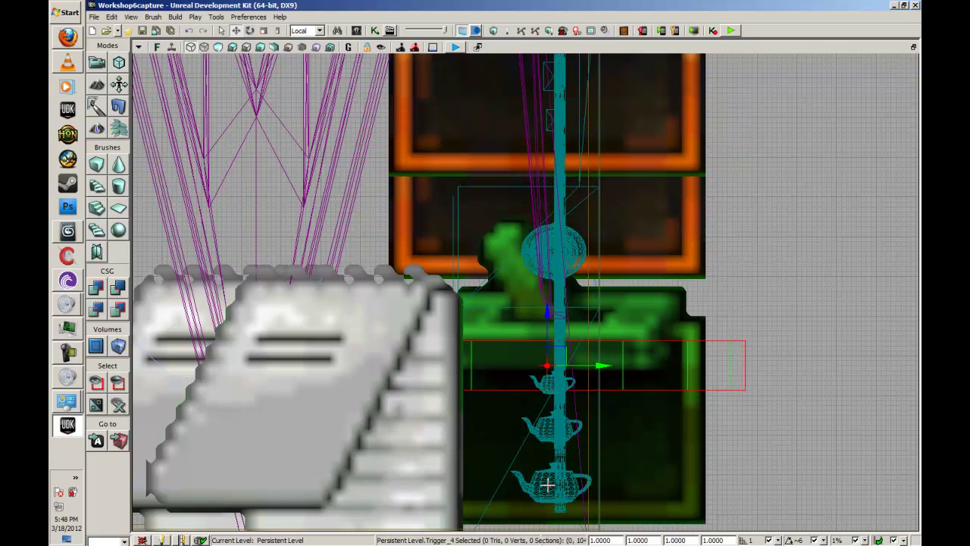
pyautogui.click(915, 49)
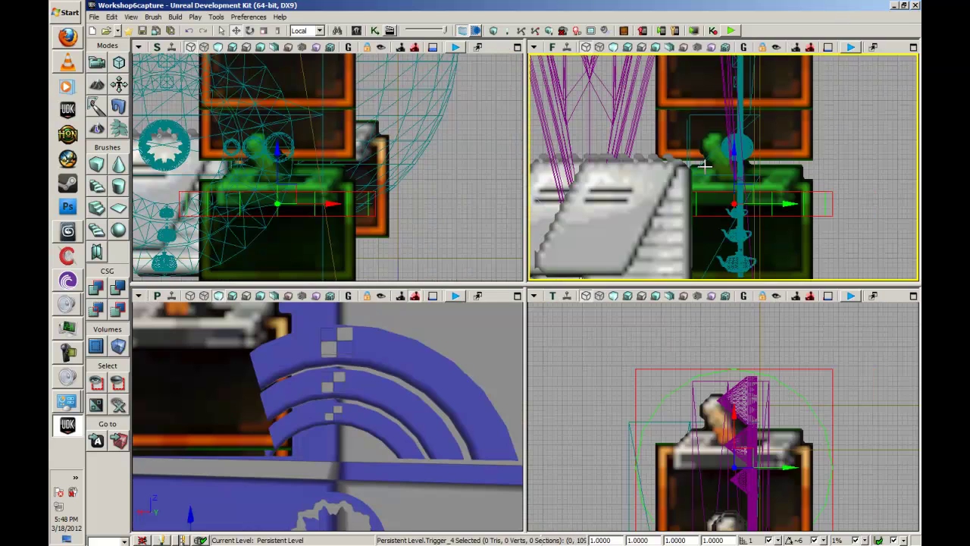
# Step: Move the fourth trigger sideways along the block until it lines up with the round notched emblem on the block's face
pyautogui.moveTo(725, 392); pyautogui.dragTo(738, 329, button='right')
pyautogui.moveTo(348, 398); pyautogui.dragTo(348, 334, button='right')
pyautogui.moveTo(348, 398); pyautogui.dragTo(348, 364, button='right')
pyautogui.moveTo(313, 463); pyautogui.dragTo(316, 493, button='right')
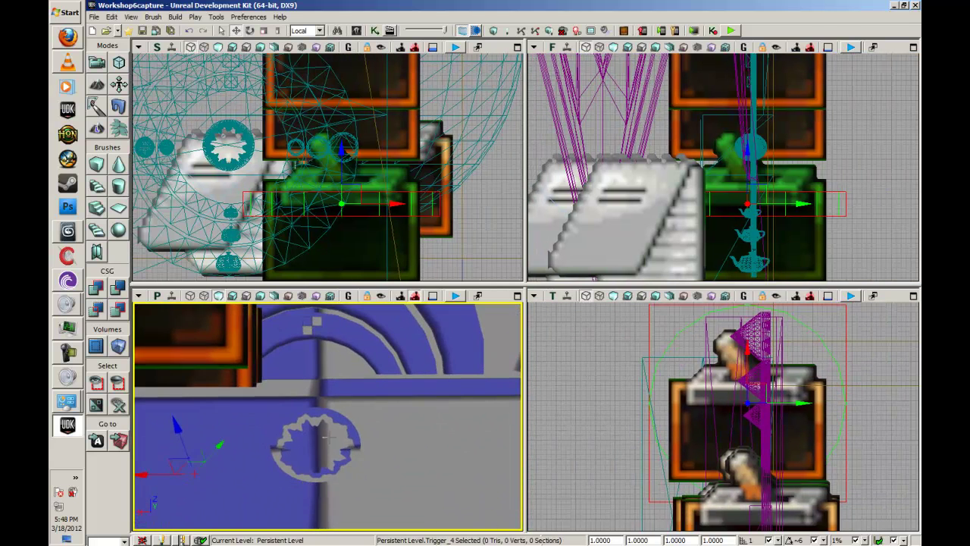
pyautogui.scroll(-4, 329, 438)
pyautogui.scroll(1, 299, 453)
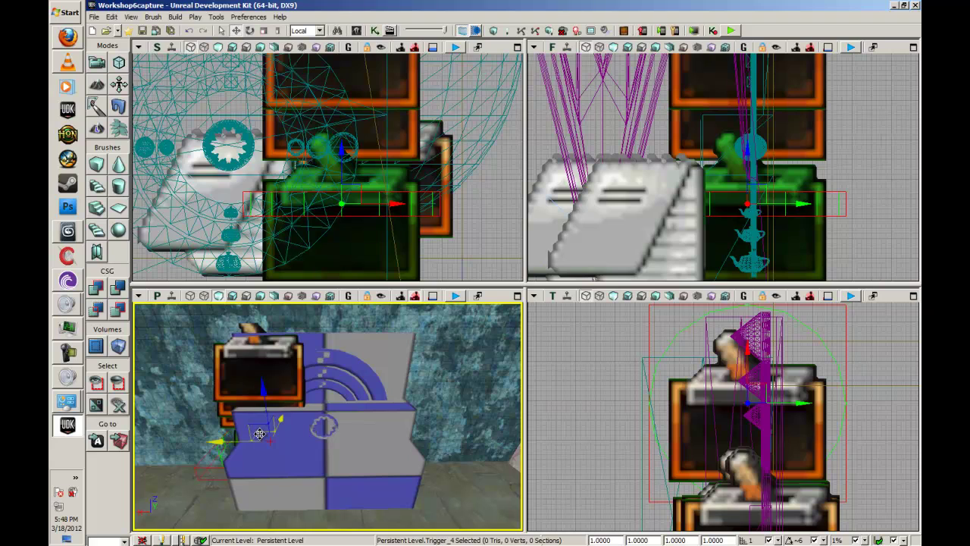
pyautogui.moveTo(786, 415); pyautogui.dragTo(768, 349, button='right')
pyautogui.scroll(-11, 688, 443)
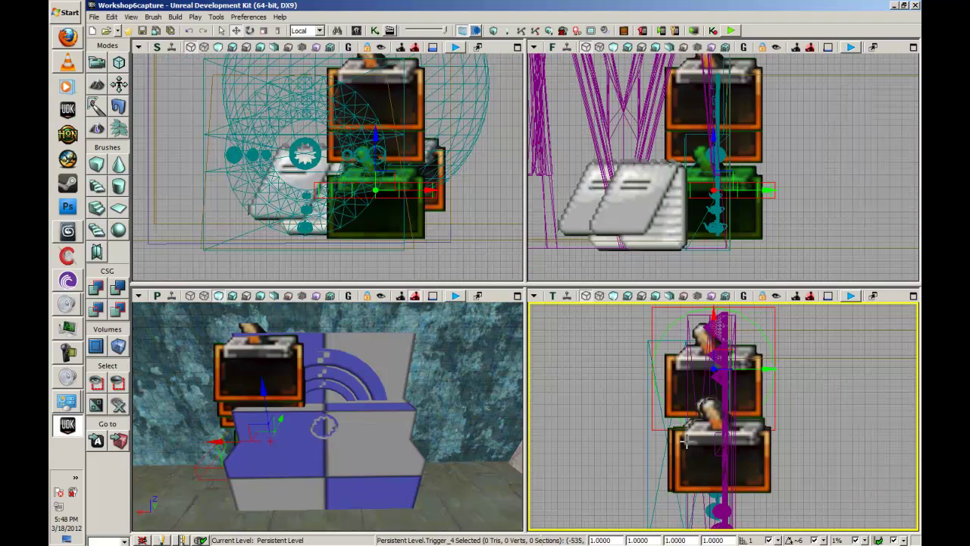
pyautogui.scroll(3, 687, 442)
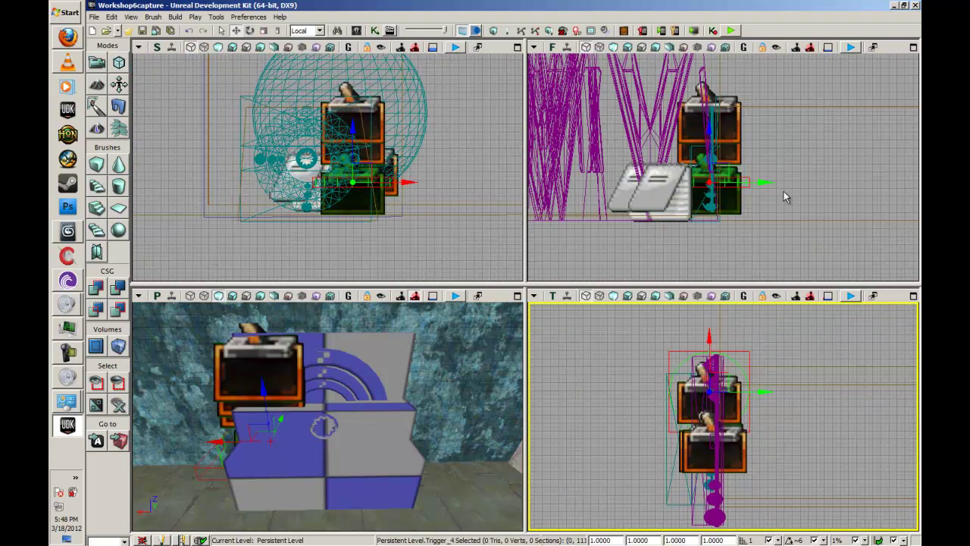
pyautogui.moveTo(675, 405); pyautogui.dragTo(644, 384, button='right')
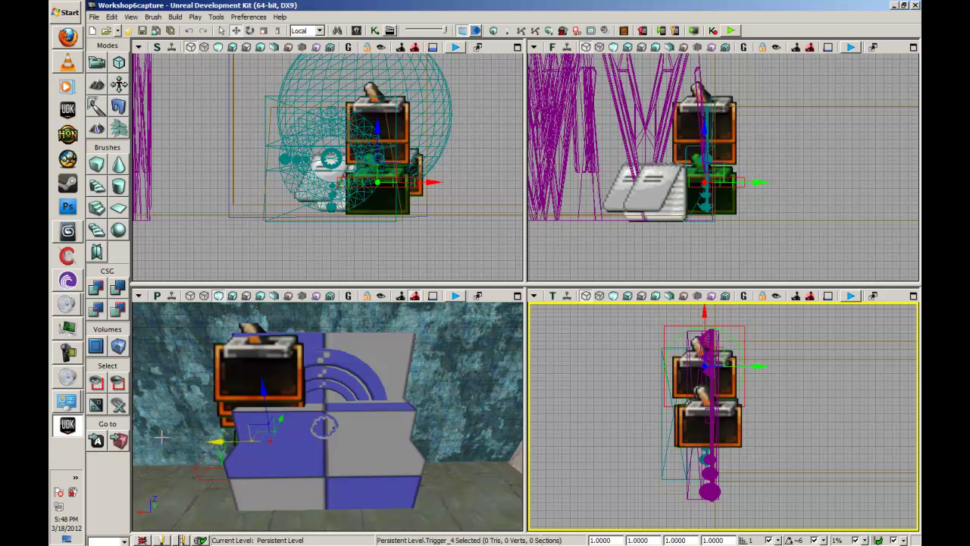
pyautogui.moveTo(260, 429); pyautogui.dragTo(326, 428)
# Step: Raise the fourth trigger to the notched emblem's height, centre it there, and pull it out in front of the block
pyautogui.moveTo(435, 258); pyautogui.dragTo(366, 205, button='right')
pyautogui.scroll(4, 390, 182)
pyautogui.scroll(2, 366, 205)
pyautogui.moveTo(301, 164); pyautogui.dragTo(304, 97)
pyautogui.moveTo(342, 145); pyautogui.dragTo(362, 146)
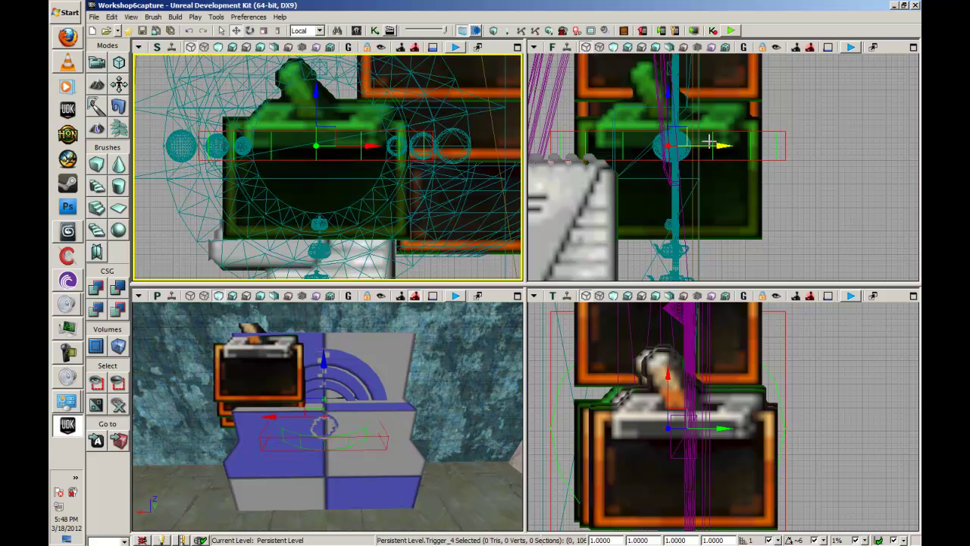
pyautogui.moveTo(712, 144); pyautogui.dragTo(660, 143)
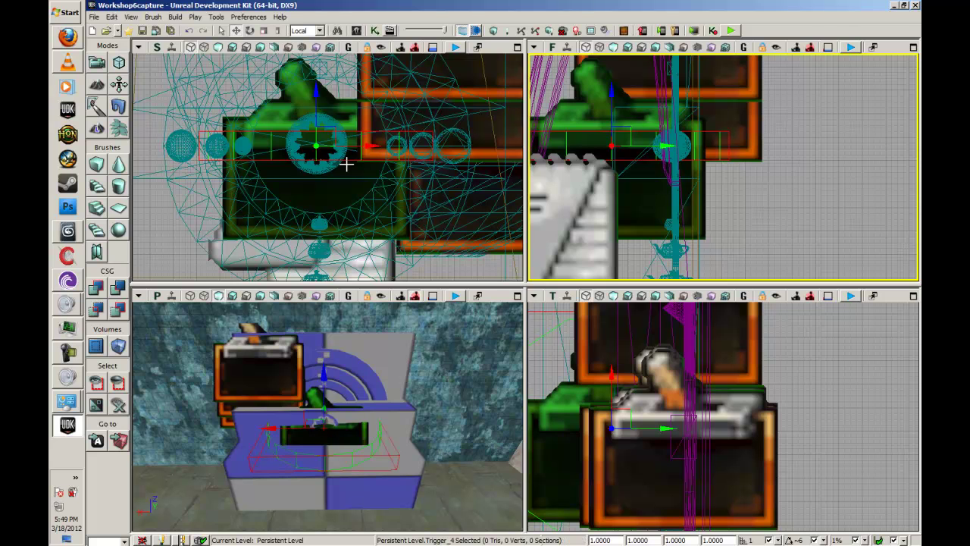
# Step: Select the three ring triggers together and shift them sideways until they are centred on the ring markers
pyautogui.moveTo(344, 407); pyautogui.dragTo(305, 329)
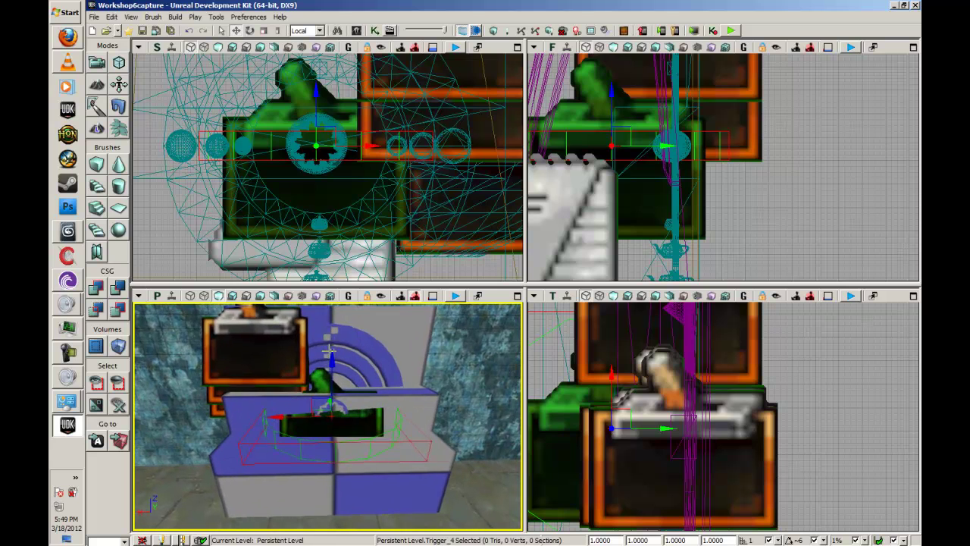
pyautogui.click(250, 361)
pyautogui.keyDown('ctrl'); pyautogui.click(215, 394); pyautogui.keyUp('ctrl')
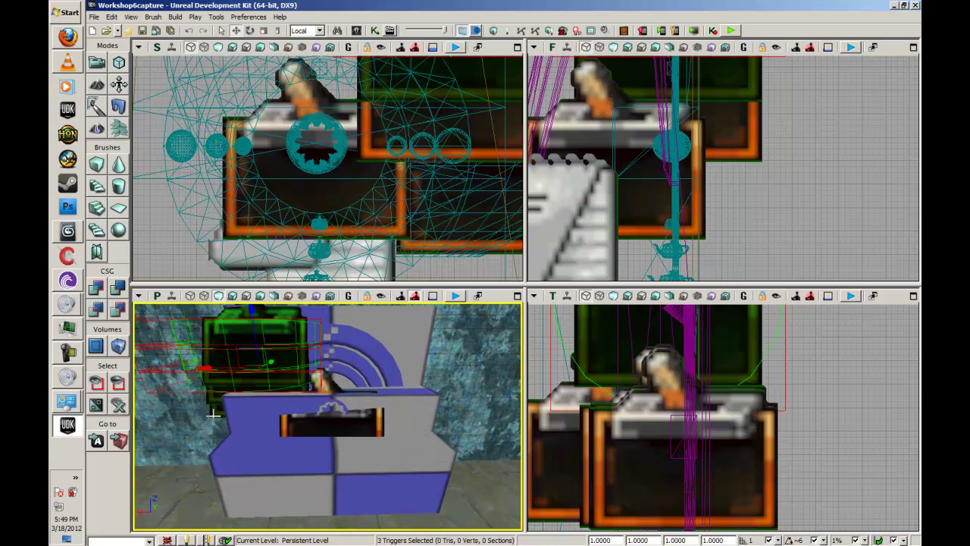
pyautogui.keyDown('ctrl'); pyautogui.click(213, 412); pyautogui.keyUp('ctrl')
pyautogui.moveTo(212, 371); pyautogui.dragTo(282, 370)
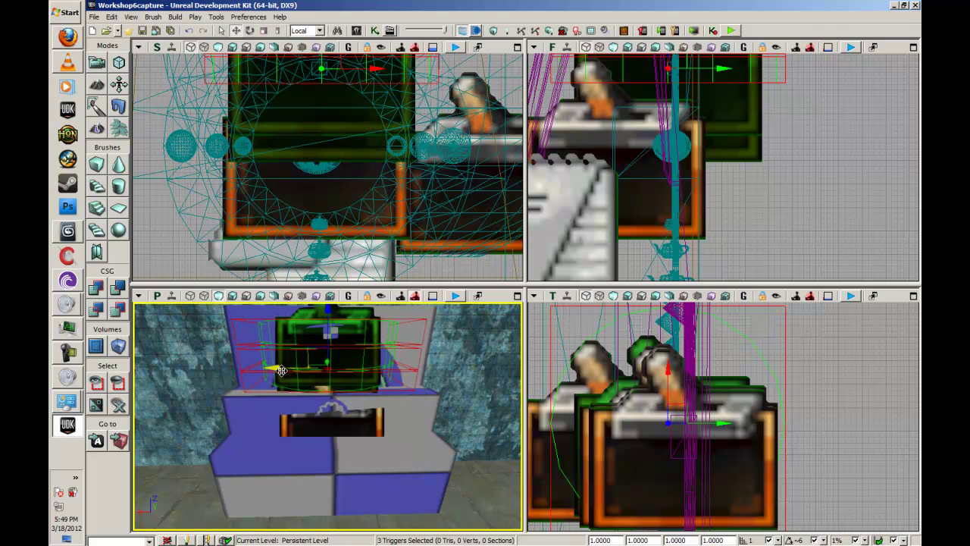
pyautogui.moveTo(331, 85); pyautogui.dragTo(401, 227)
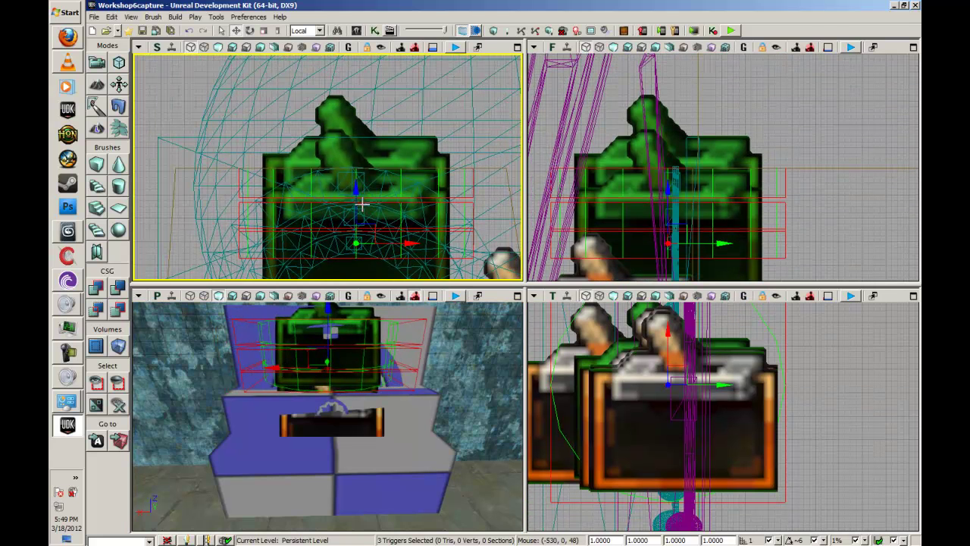
pyautogui.moveTo(394, 241); pyautogui.dragTo(401, 241)
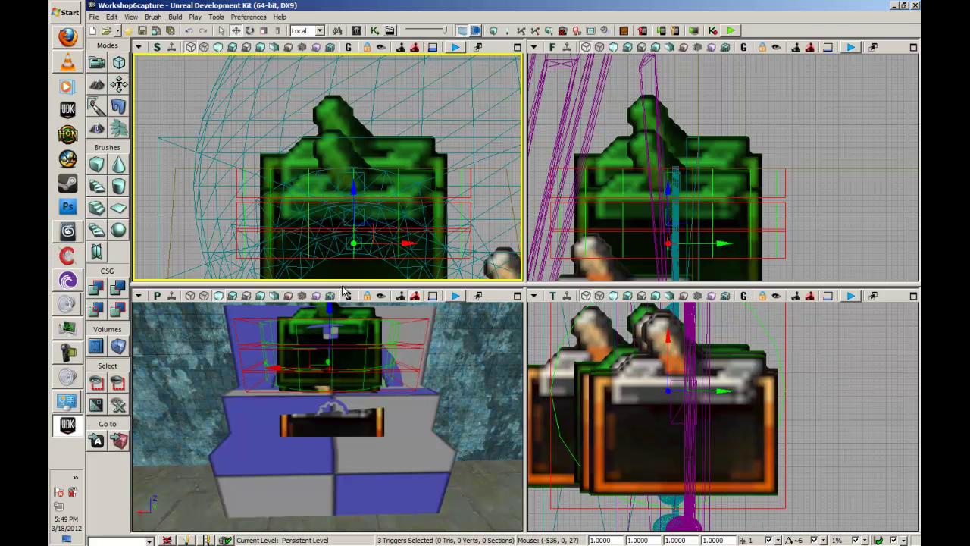
pyautogui.click(453, 334)
pyautogui.scroll(-10, 453, 334)
pyautogui.scroll(-1, 453, 333)
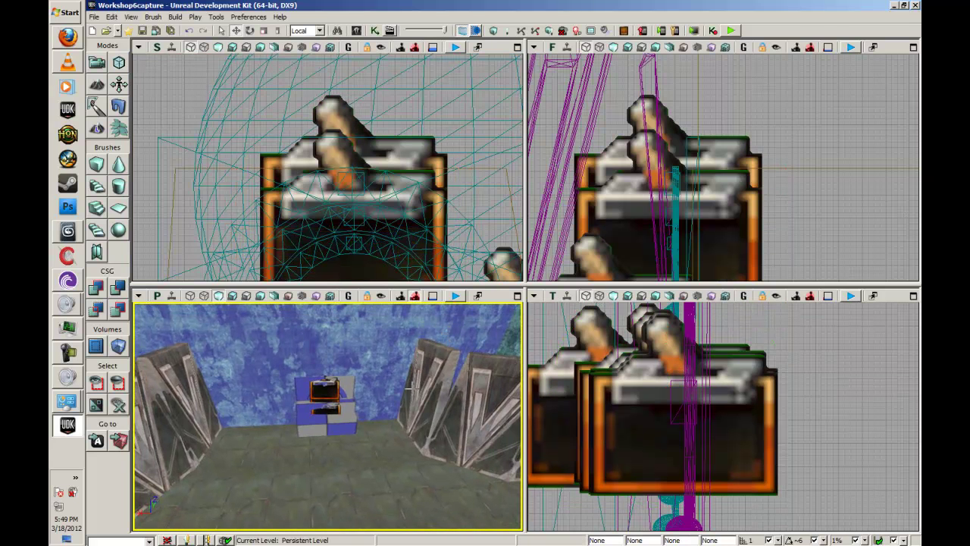
pyautogui.click(433, 370)
pyautogui.click(385, 440)
pyautogui.moveTo(340, 368); pyautogui.dragTo(333, 309, button='right')
pyautogui.click(66, 354)
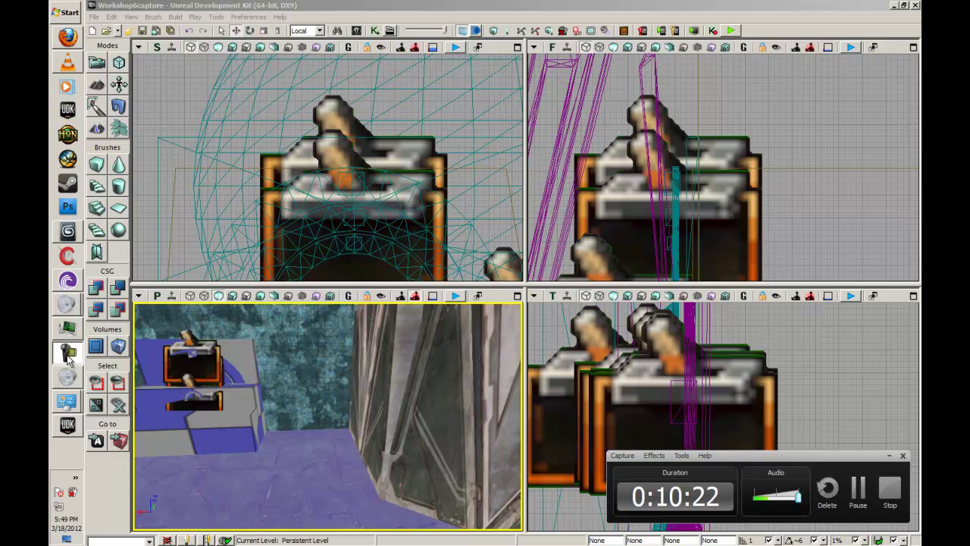
pyautogui.click(66, 353)
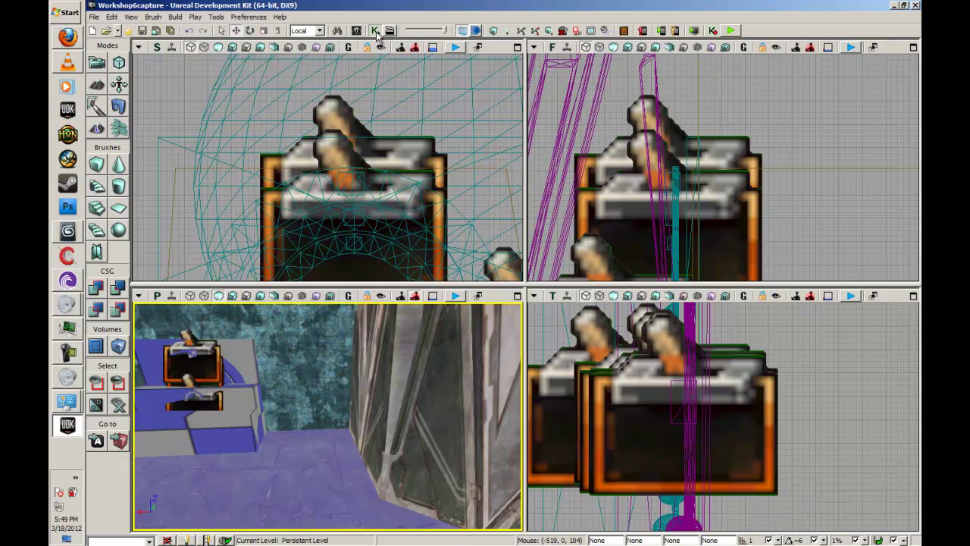
# Step: Open the level's Kismet sequence and examine the trigger event and node chains inside the existing Skyrim comment group
pyautogui.moveTo(692, 322); pyautogui.dragTo(701, 275)
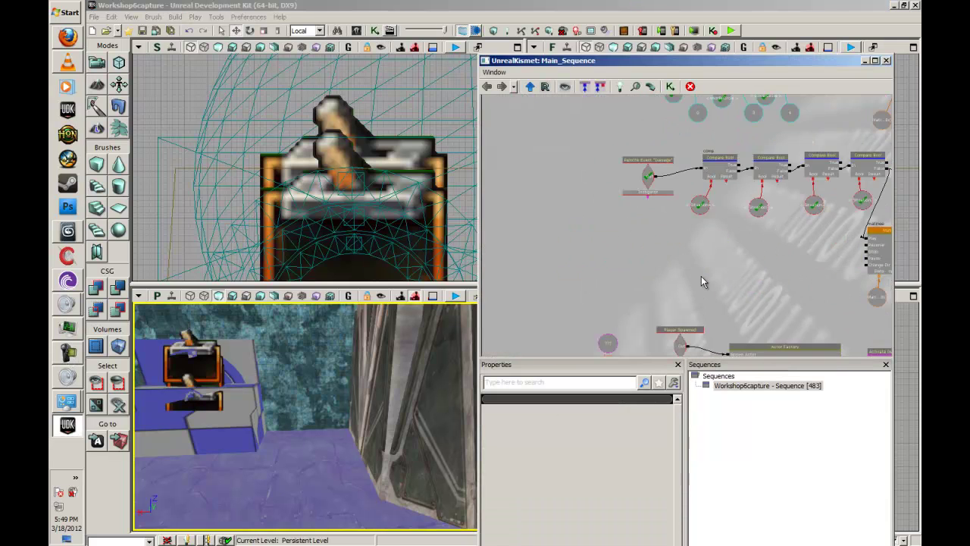
pyautogui.scroll(-8, 702, 274)
pyautogui.moveTo(696, 223); pyautogui.dragTo(636, 233)
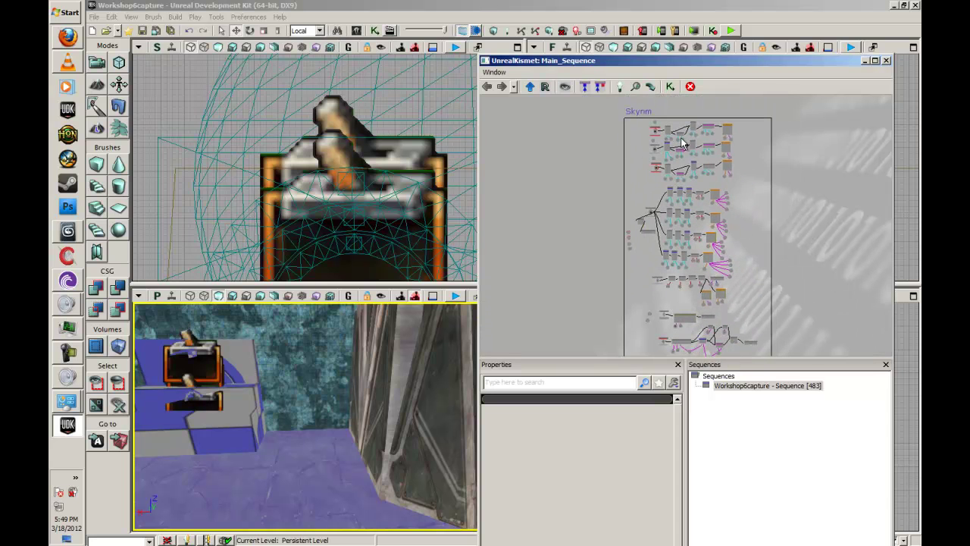
pyautogui.moveTo(711, 339); pyautogui.dragTo(704, 301)
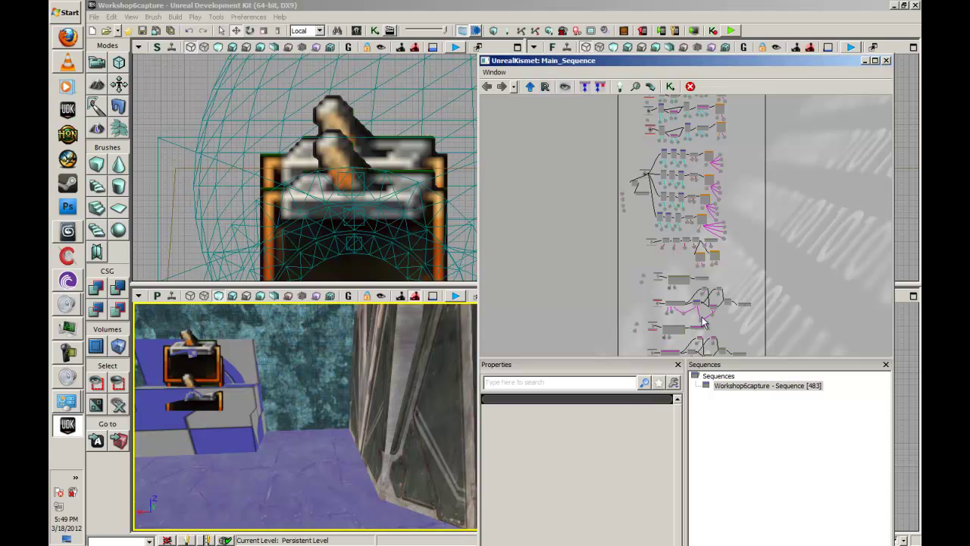
pyautogui.moveTo(677, 235); pyautogui.dragTo(667, 303)
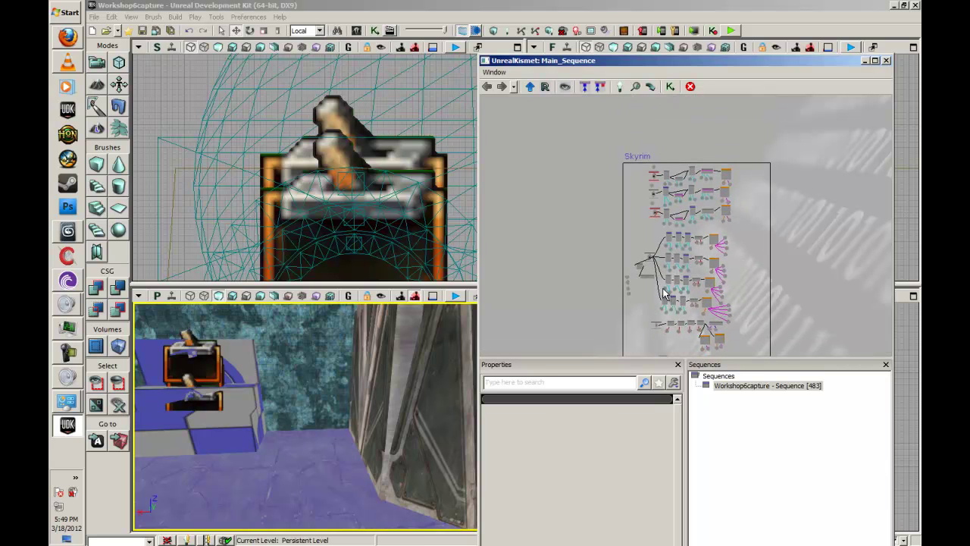
pyautogui.scroll(5, 683, 226)
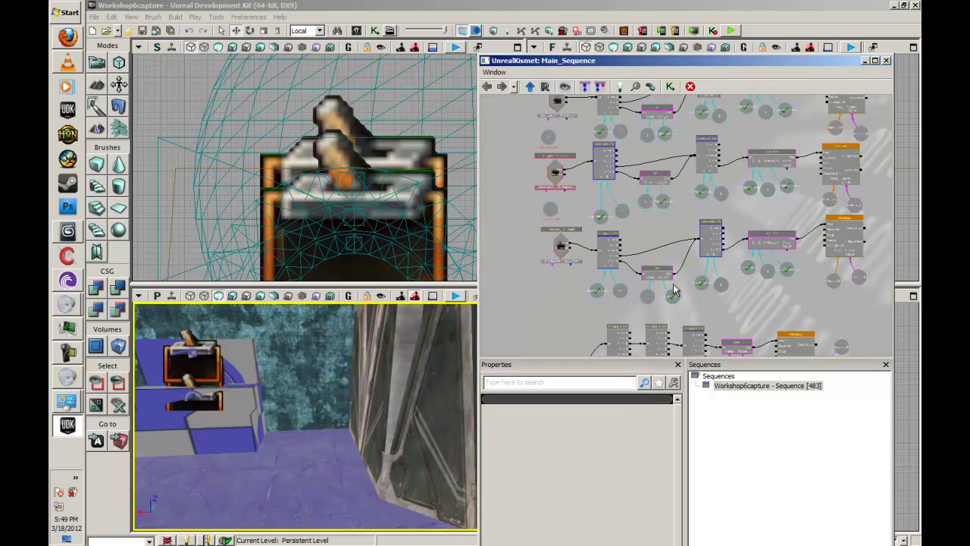
pyautogui.moveTo(634, 194); pyautogui.dragTo(637, 254)
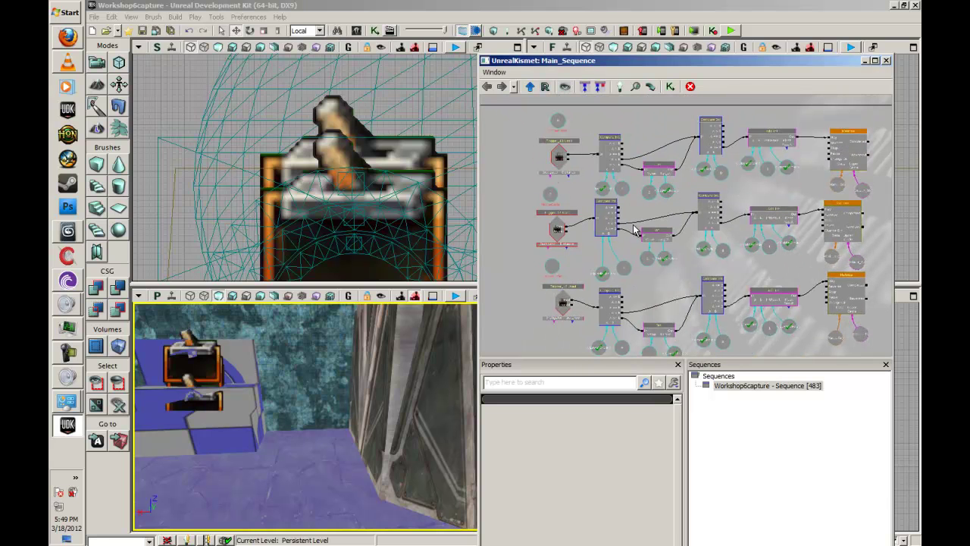
pyautogui.scroll(-6, 665, 248)
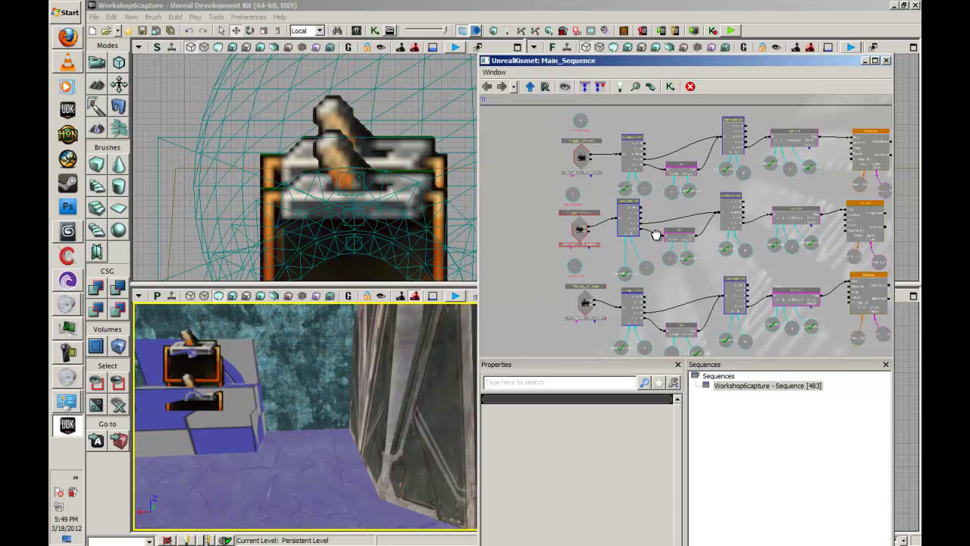
pyautogui.scroll(-3, 720, 248)
pyautogui.moveTo(720, 245); pyautogui.dragTo(722, 129)
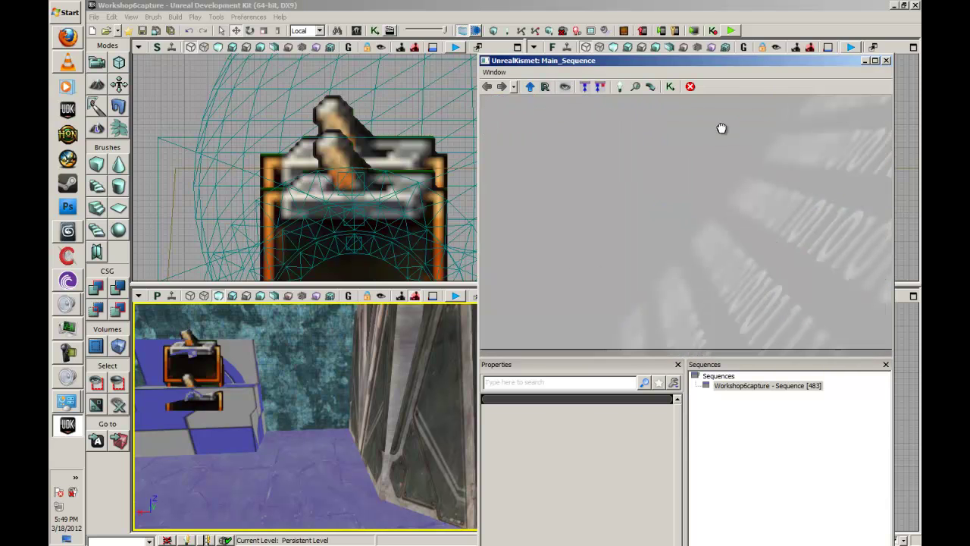
# Step: Locate the Skyrim comment box in the Kismet sequence and find an empty area beside it for new nodes
pyautogui.moveTo(674, 195); pyautogui.dragTo(645, 284)
pyautogui.moveTo(714, 235); pyautogui.dragTo(722, 305)
pyautogui.moveTo(659, 159); pyautogui.dragTo(707, 288)
pyautogui.moveTo(629, 221); pyautogui.dragTo(527, 213)
pyautogui.moveTo(758, 203); pyautogui.dragTo(501, 246)
pyautogui.moveTo(722, 201); pyautogui.dragTo(650, 108)
pyautogui.moveTo(762, 300); pyautogui.dragTo(629, 122)
pyautogui.moveTo(681, 161); pyautogui.dragTo(791, 177)
pyautogui.click(574, 174)
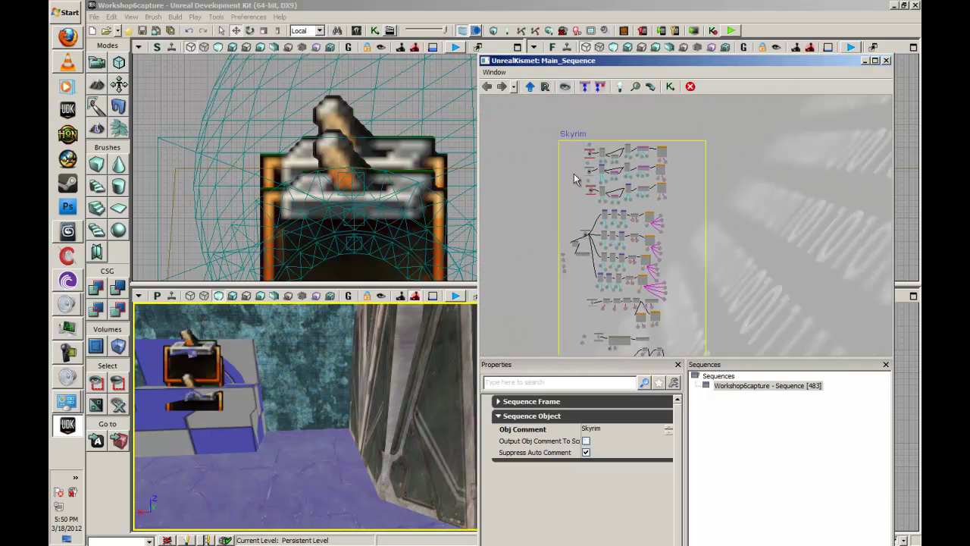
pyautogui.keyDown('ctrl'); pyautogui.keyDown('alt'); pyautogui.moveTo(528, 121); pyautogui.dragTo(748, 307); pyautogui.keyUp('alt'); pyautogui.keyUp('ctrl')
pyautogui.moveTo(688, 159); pyautogui.dragTo(724, 355)
pyautogui.keyDown('ctrl'); pyautogui.moveTo(614, 200); pyautogui.dragTo(481, 187); pyautogui.keyUp('ctrl')
pyautogui.click(717, 208)
pyautogui.moveTo(697, 213); pyautogui.dragTo(645, 156)
# Step: Select the uppermost ring trigger and add a Used event for it in the empty Kismet area beside the comment box
pyautogui.moveTo(255, 353); pyautogui.dragTo(286, 394)
pyautogui.click(280, 389)
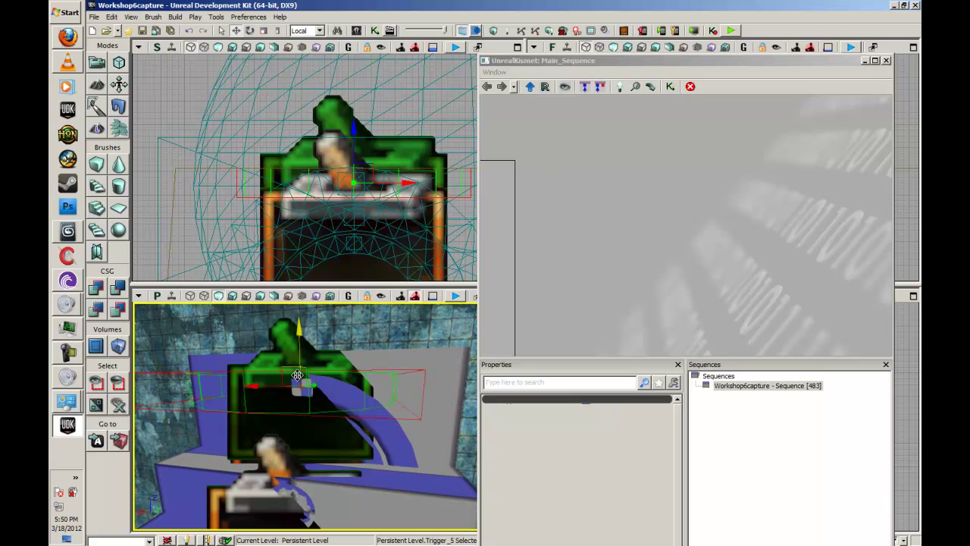
pyautogui.rightClick(580, 173)
pyautogui.moveTo(604, 263)
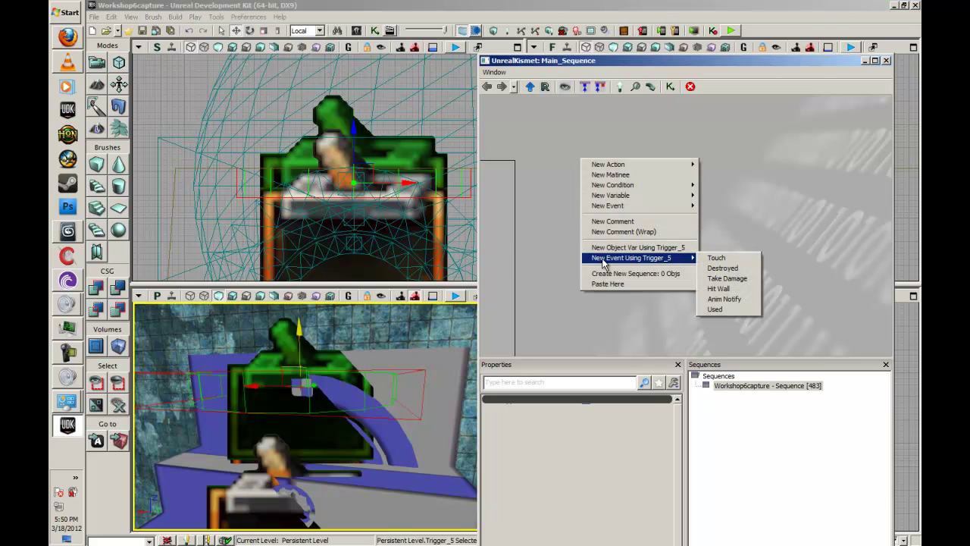
pyautogui.click(718, 309)
pyautogui.scroll(5, 598, 172)
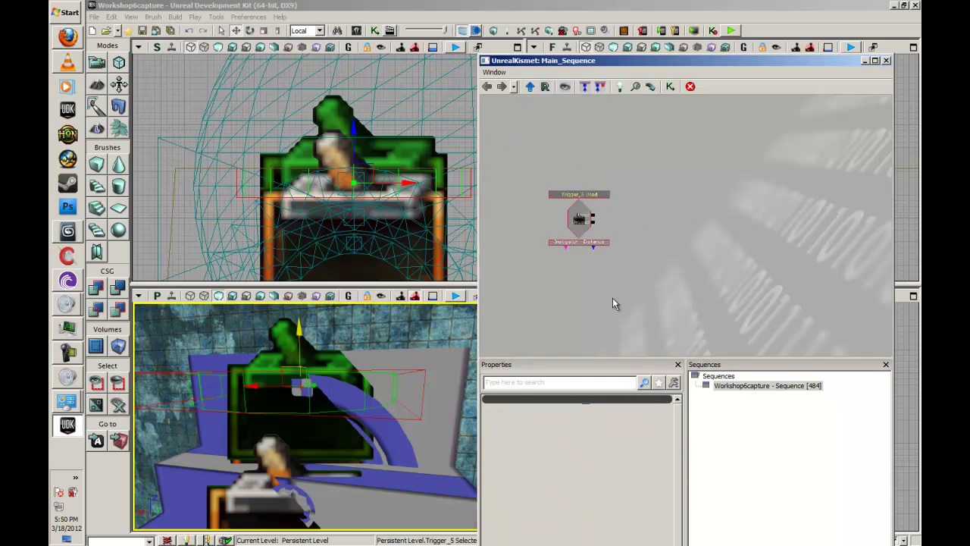
pyautogui.click(580, 217)
pyautogui.moveTo(440, 418); pyautogui.dragTo(440, 418, button='right')
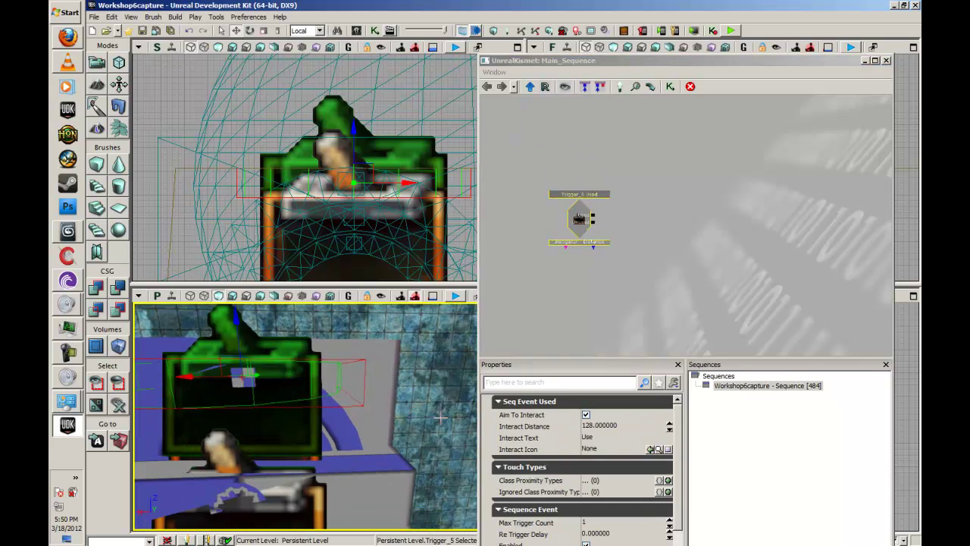
# Step: Add a new Matinee beside the trigger event and wire the event's Used output to the Matinee's Play input
pyautogui.click(647, 205)
pyautogui.rightClick(654, 203)
pyautogui.click(686, 215)
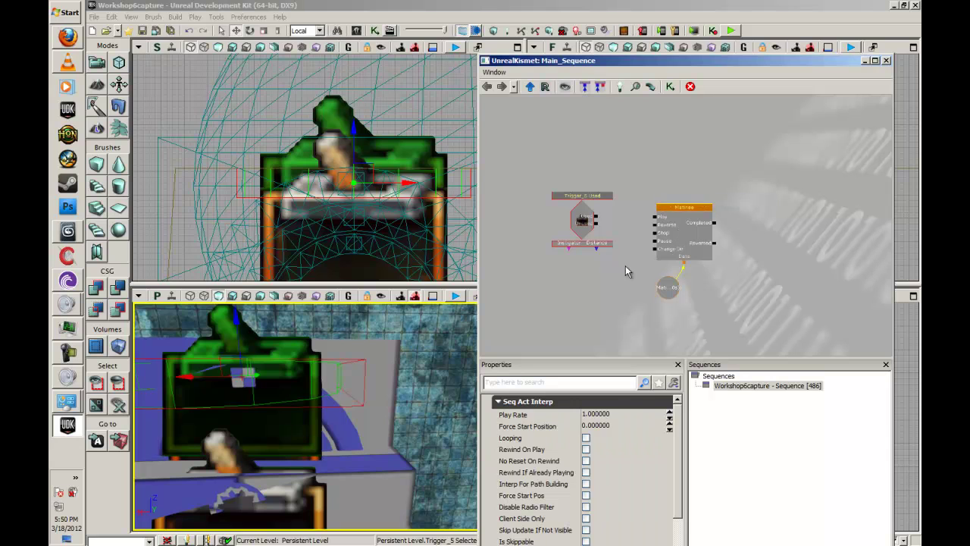
pyautogui.moveTo(595, 218); pyautogui.dragTo(655, 219)
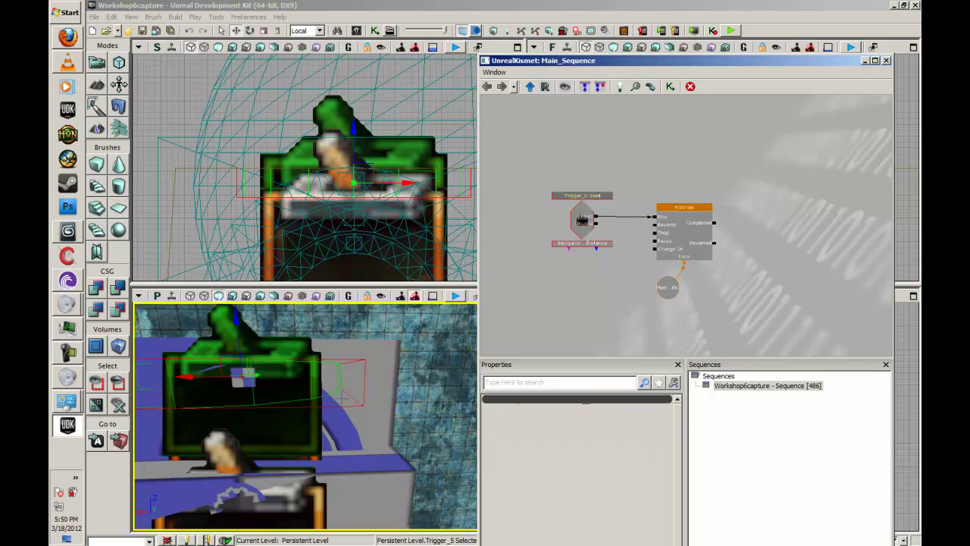
# Step: Replace the outer ring's static mesh actor with an InterpActor using the SkyrimPuzzleouttershell3 mesh from the Content Browser
pyautogui.click(341, 417)
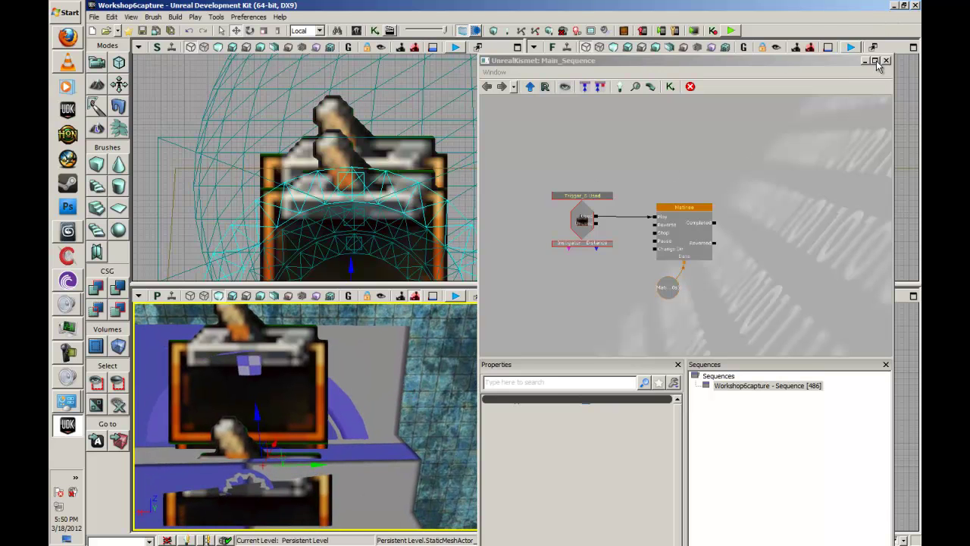
pyautogui.click(887, 61)
pyautogui.moveTo(396, 306); pyautogui.dragTo(315, 410)
pyautogui.rightClick(316, 410)
pyautogui.click(383, 31)
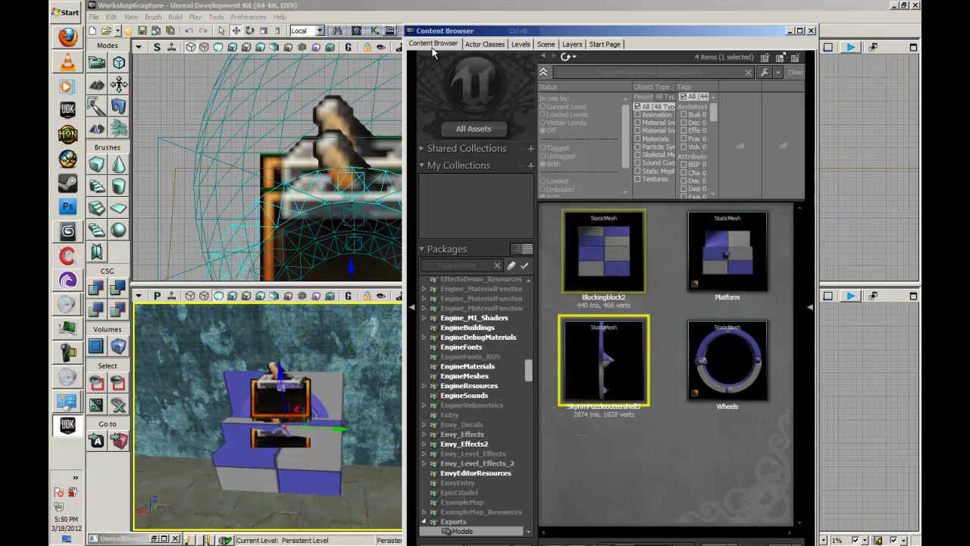
pyautogui.moveTo(315, 407)
pyautogui.mouseDown(button='right')
pyautogui.moveTo(341, 432)
pyautogui.moveTo(318, 424)
pyautogui.moveTo(315, 408)
pyautogui.mouseUp(button='right')
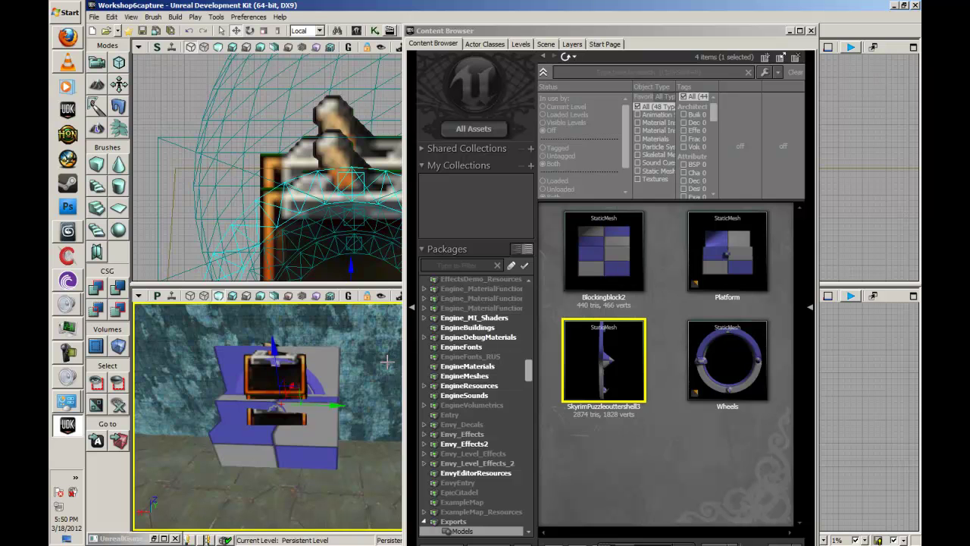
pyautogui.moveTo(362, 355); pyautogui.dragTo(338, 311, button='right')
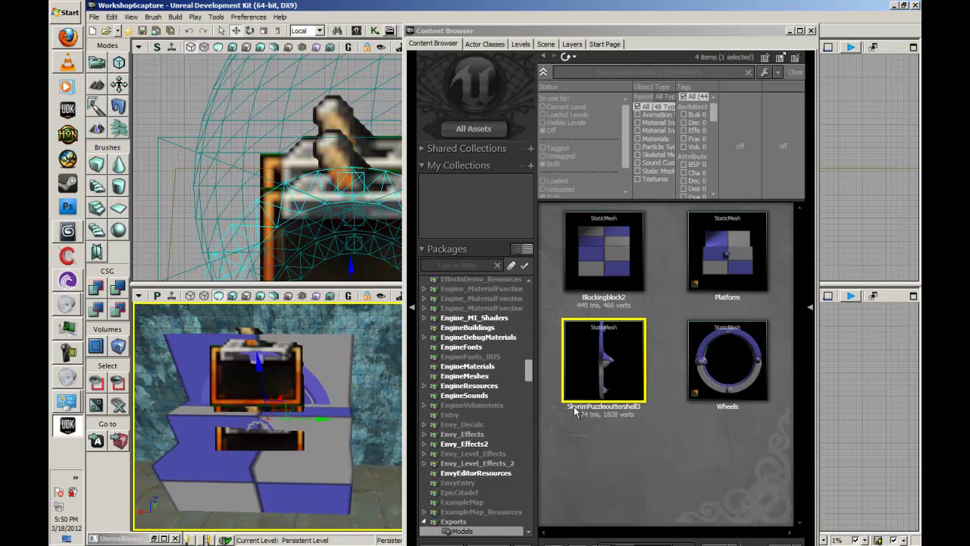
pyautogui.click(585, 373)
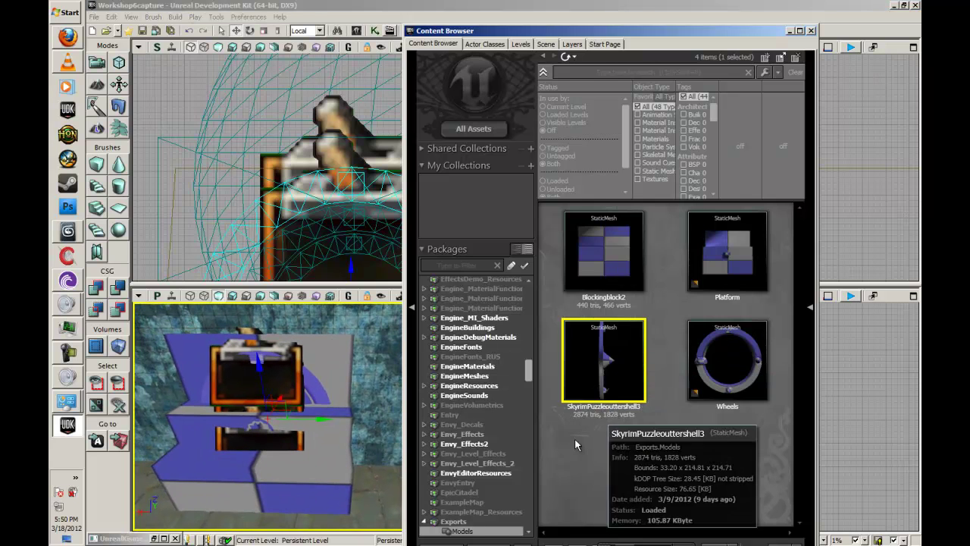
pyautogui.click(317, 382)
pyautogui.rightClick(315, 386)
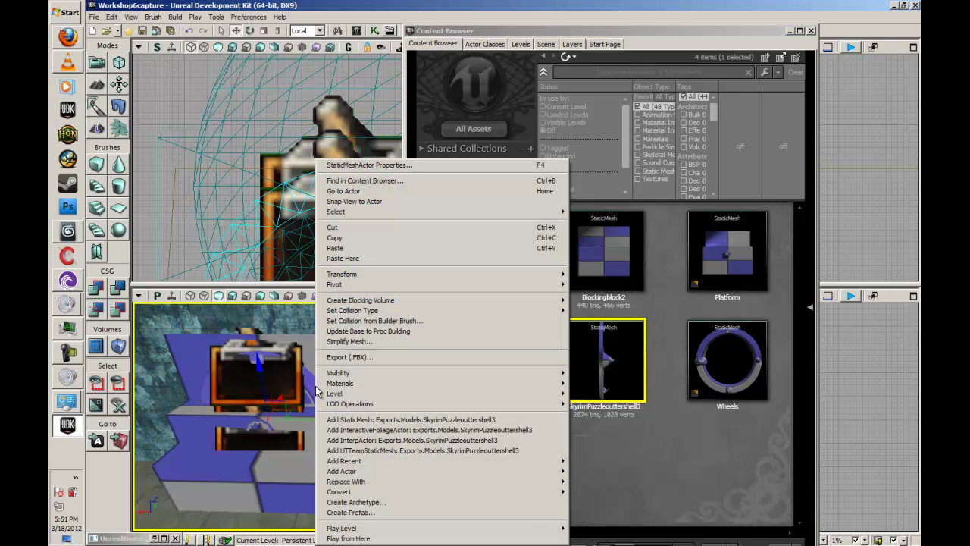
pyautogui.moveTo(404, 483)
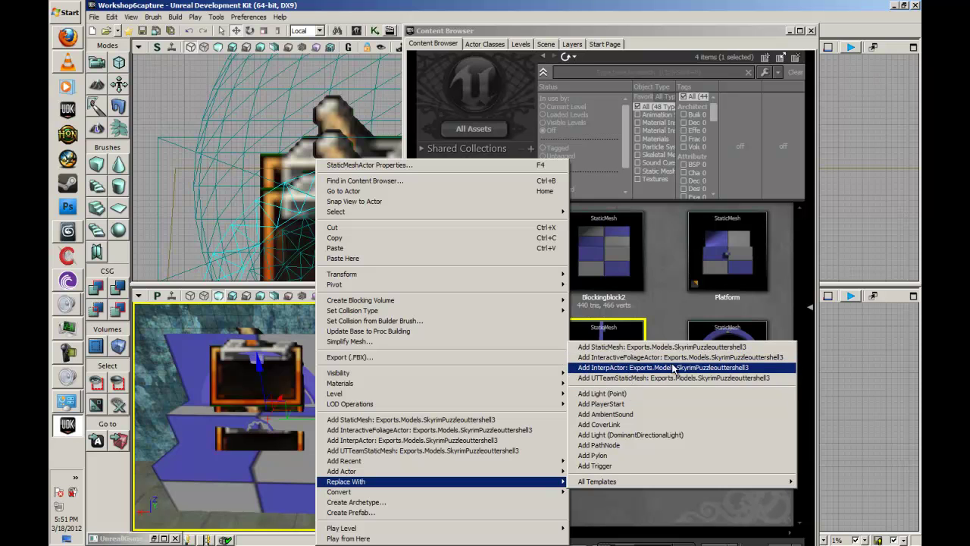
pyautogui.click(714, 367)
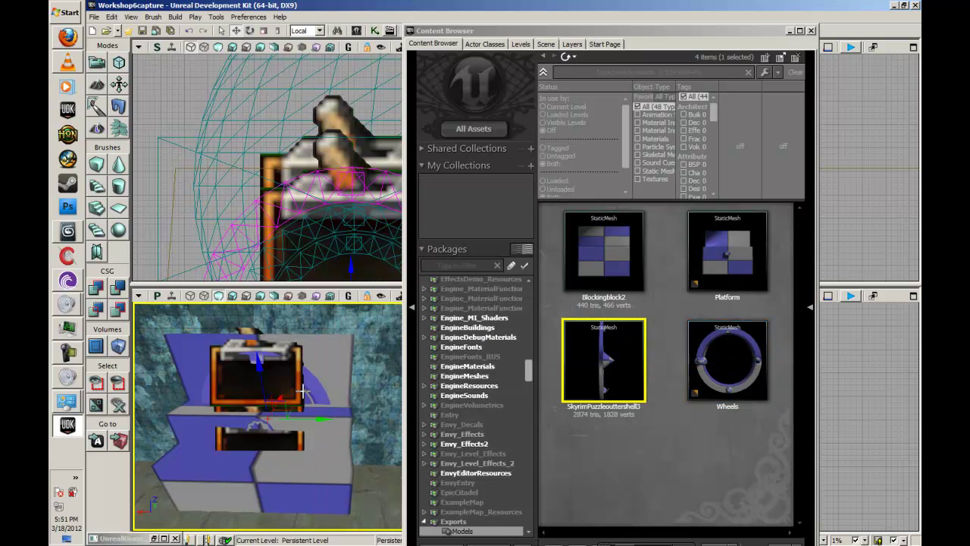
# Step: Replace the two remaining inner rings with InterpActors using the same SkyrimPuzzleouttershell3 mesh
pyautogui.moveTo(611, 377)
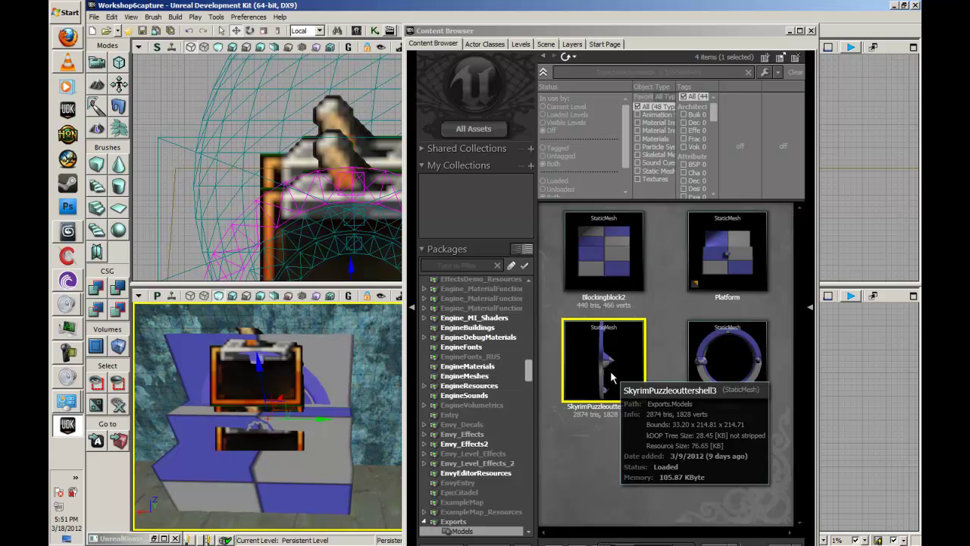
pyautogui.rightClick(305, 392)
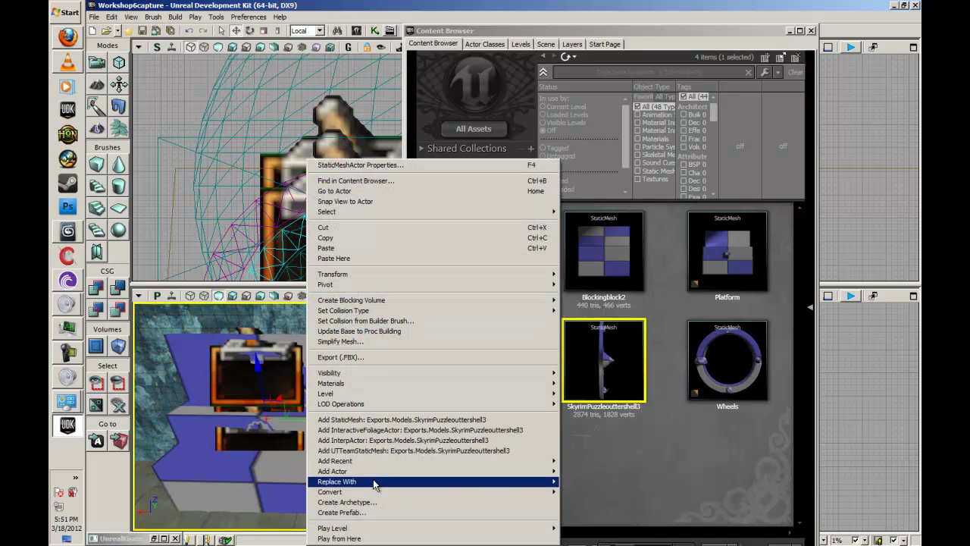
pyautogui.moveTo(371, 482)
pyautogui.click(587, 369)
pyautogui.moveTo(324, 408); pyautogui.dragTo(137, 349, button='right')
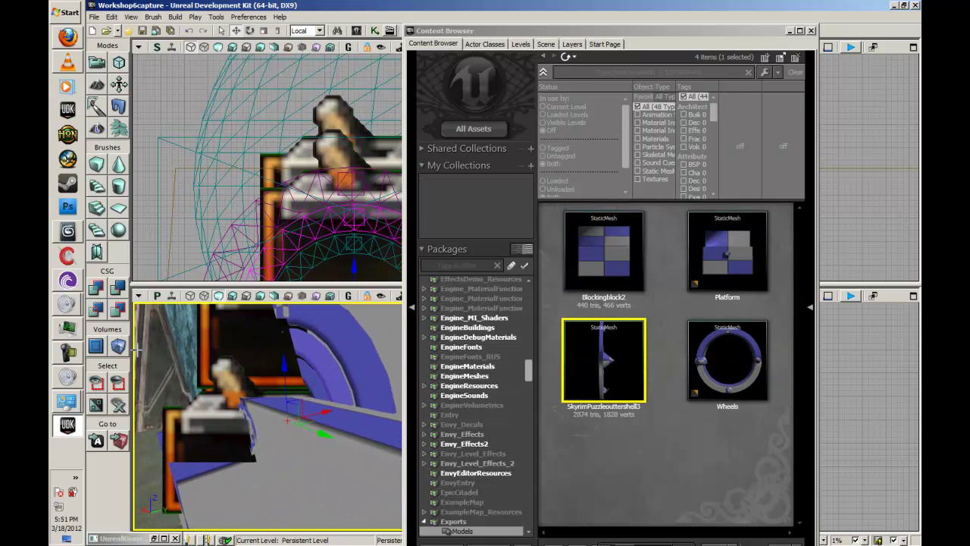
pyautogui.rightClick(315, 382)
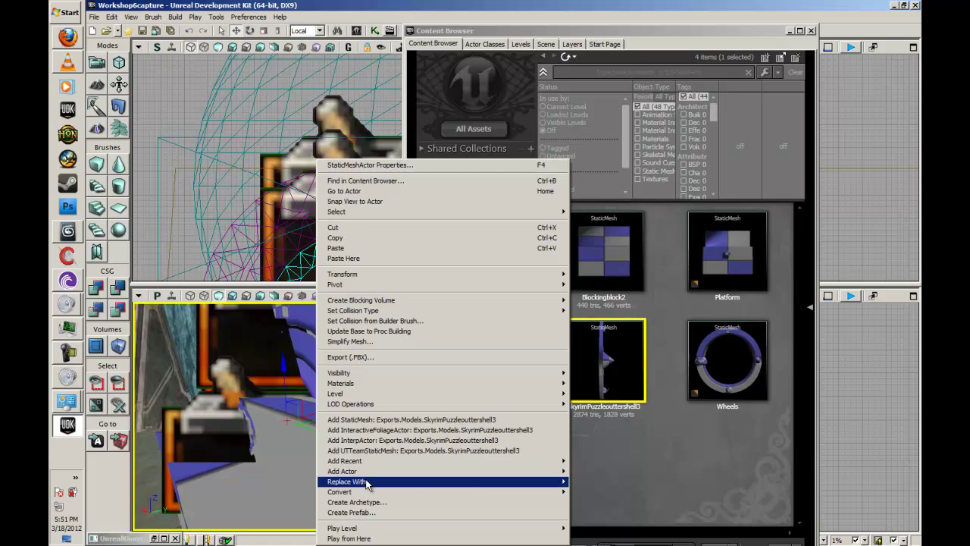
pyautogui.moveTo(366, 485)
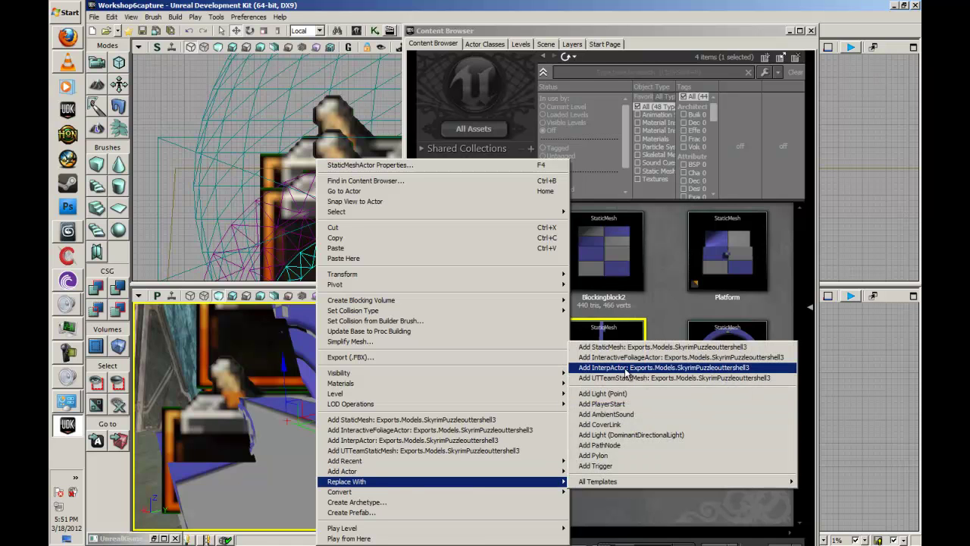
pyautogui.click(685, 369)
# Step: Replace the block behind the rings with an InterpActor using the Blockingblock2 mesh, and close the Content Browser
pyautogui.click(601, 268)
pyautogui.scroll(-8, 314, 376)
pyautogui.click(331, 416)
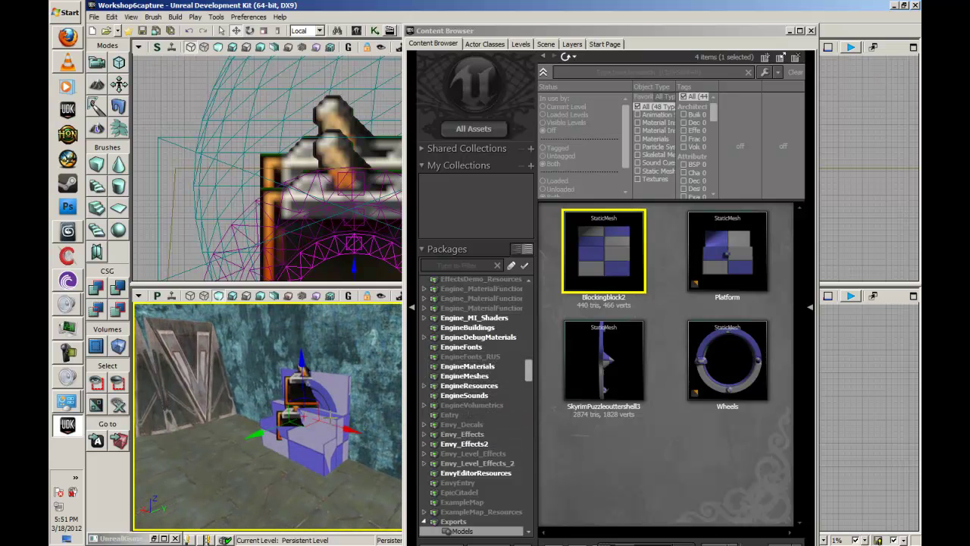
pyautogui.rightClick(331, 414)
pyautogui.moveTo(372, 340)
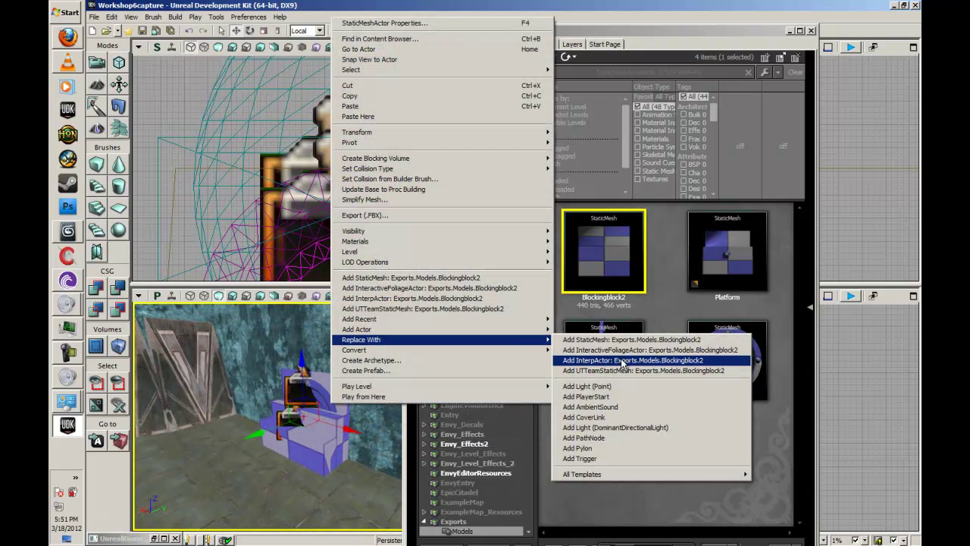
pyautogui.click(630, 361)
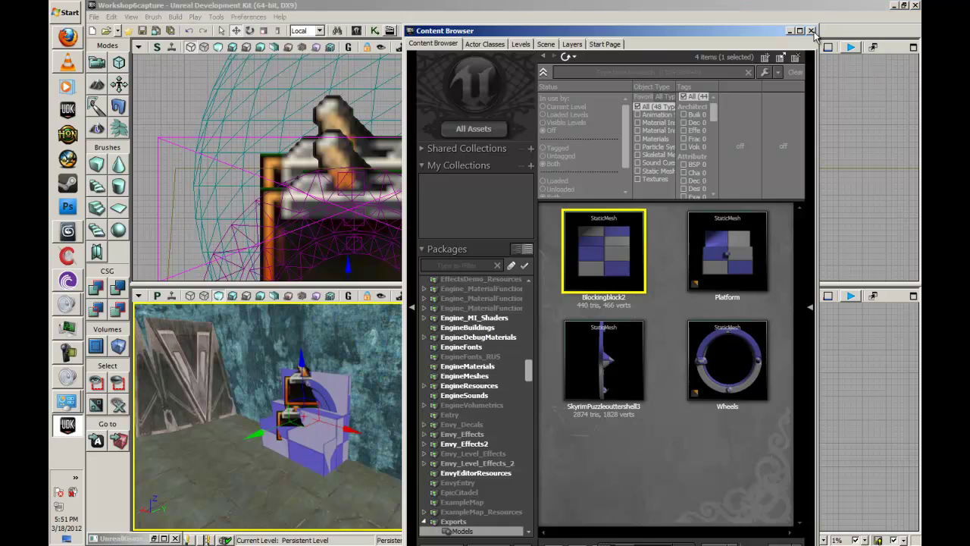
pyautogui.click(811, 31)
# Step: Return to Kismet, select the outer ring InterpActor in the level, and open the new Matinee for editing
pyautogui.click(389, 30)
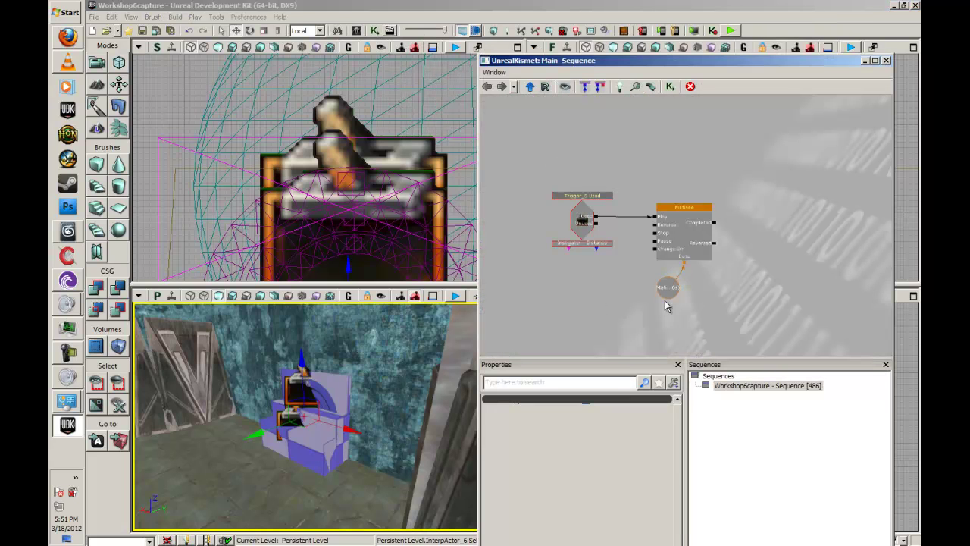
pyautogui.moveTo(665, 300); pyautogui.dragTo(614, 277)
pyautogui.click(321, 394)
pyautogui.moveTo(321, 395); pyautogui.dragTo(424, 398)
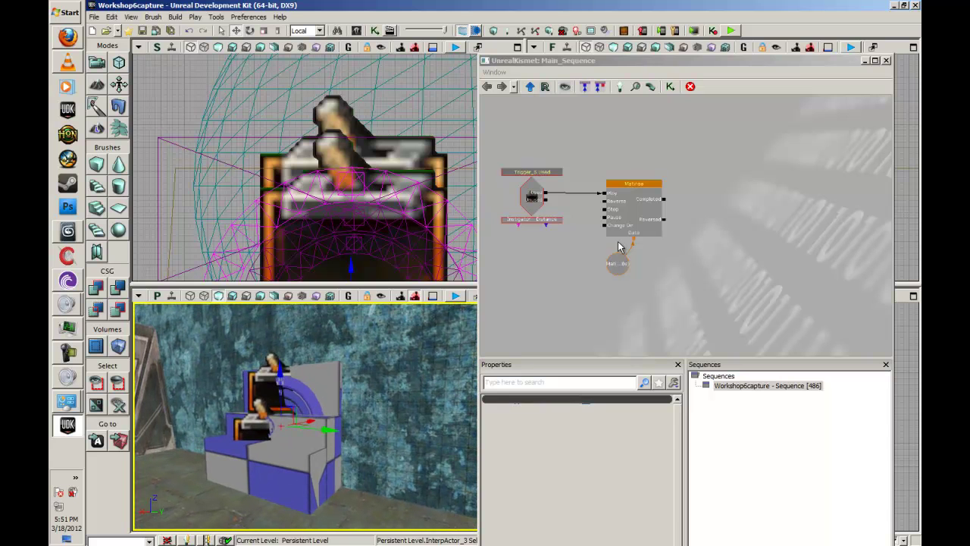
pyautogui.click(626, 216)
pyautogui.doubleClick(639, 192)
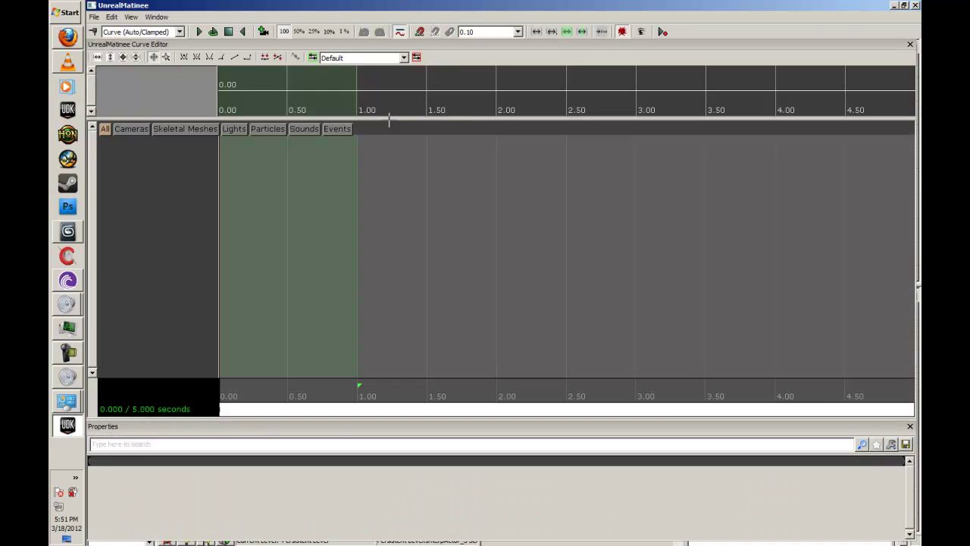
# Step: Move the Matinee window clear of the viewport, add an empty group named First_Wheel, and give it a movement track
pyautogui.moveTo(389, 113); pyautogui.dragTo(410, 104)
pyautogui.moveTo(373, 5); pyautogui.dragTo(721, 10)
pyautogui.rightClick(574, 150)
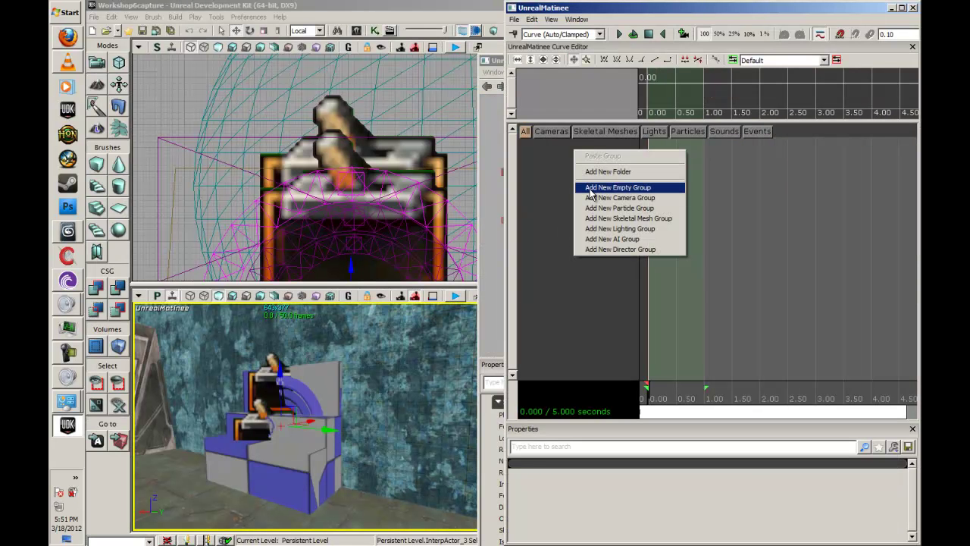
pyautogui.click(591, 190)
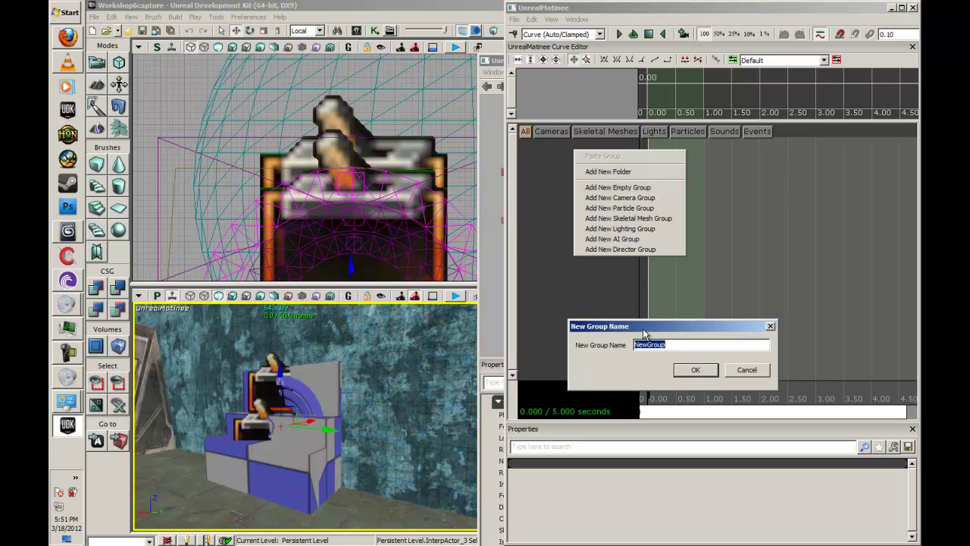
pyautogui.write('First Wheel')
pyautogui.press('Return')
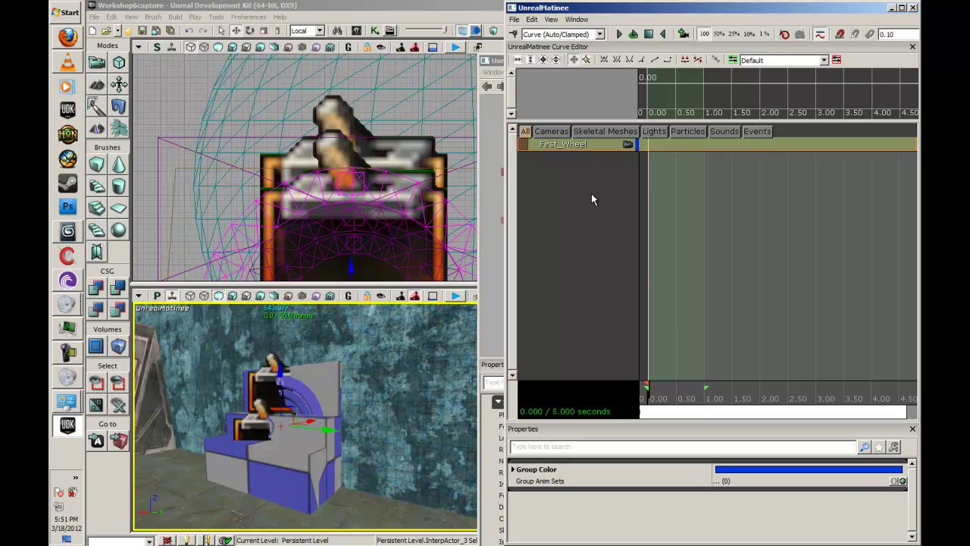
pyautogui.rightClick(551, 146)
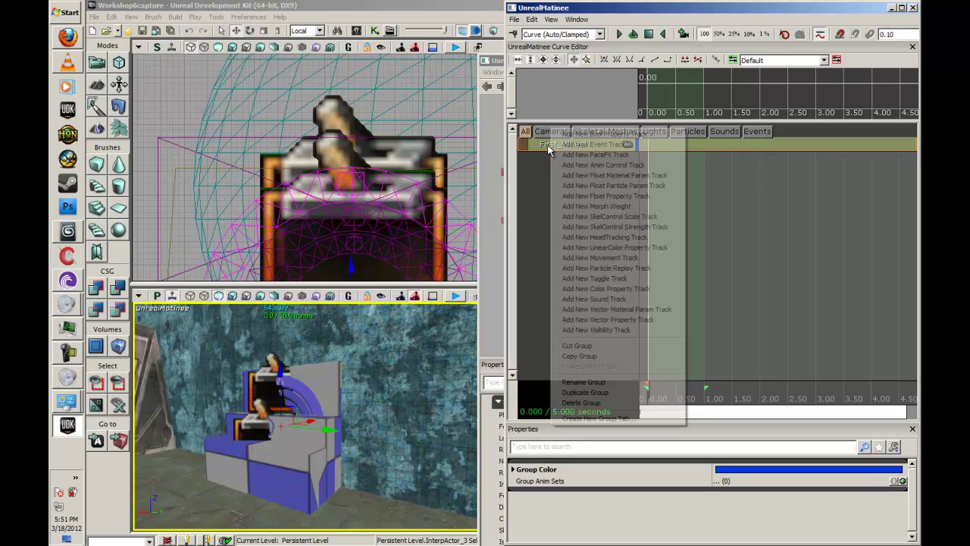
pyautogui.click(616, 259)
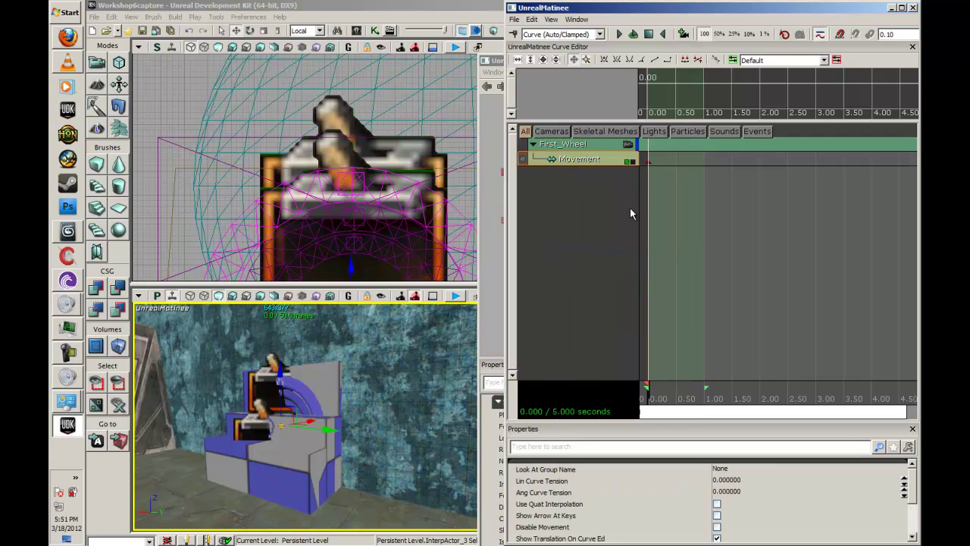
# Step: Shorten the Matinee sequence to about 1.5 seconds, with the loop section ending at the same time
pyautogui.moveTo(707, 388); pyautogui.dragTo(799, 414)
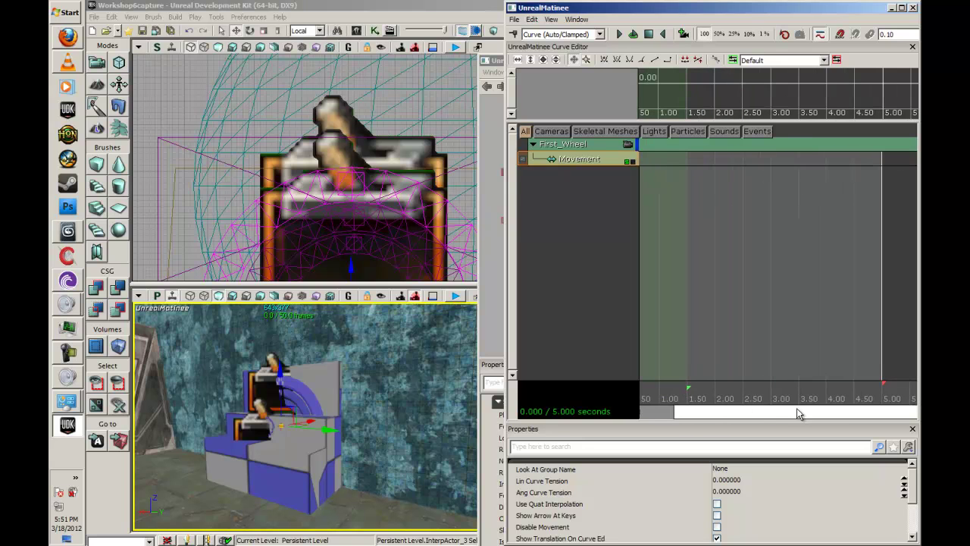
pyautogui.moveTo(879, 387); pyautogui.dragTo(687, 388)
pyautogui.moveTo(818, 422); pyautogui.dragTo(705, 421)
pyautogui.moveTo(767, 414); pyautogui.dragTo(569, 414)
pyautogui.moveTo(678, 402)
pyautogui.mouseDown()
pyautogui.moveTo(768, 404)
pyautogui.moveTo(659, 399)
pyautogui.mouseUp()
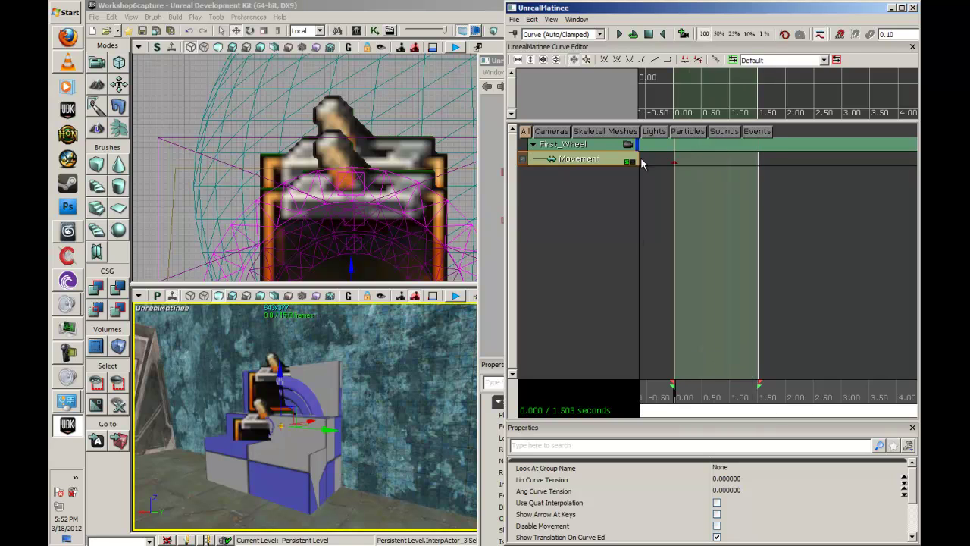
# Step: Add a second key to the First_Wheel movement track at the end of the sequence, about 1.5 seconds
pyautogui.click(673, 162)
pyautogui.moveTo(673, 404); pyautogui.dragTo(768, 397)
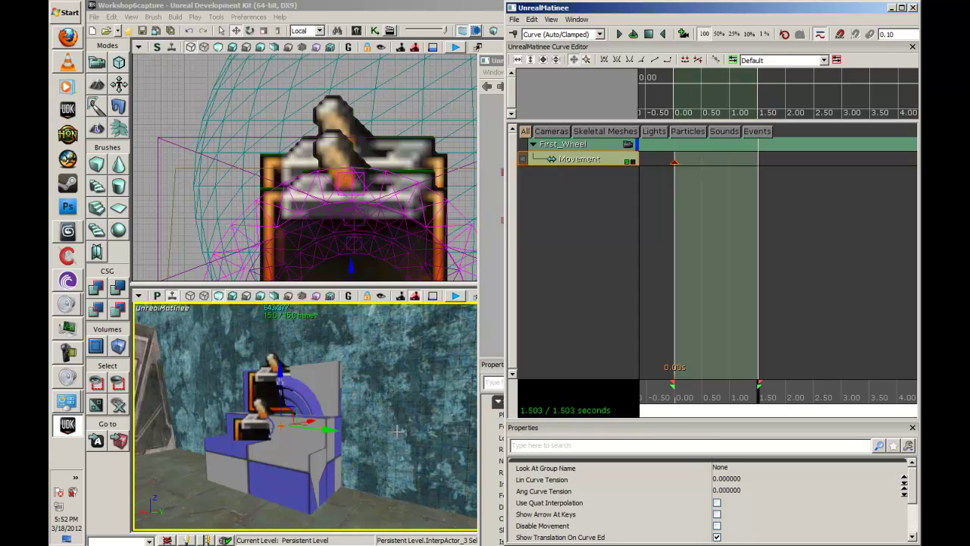
pyautogui.press('Return')
# Step: Rotate the outer ring around its centre at the 1.5-second movement key, return the Matinee to the start, and close it
pyautogui.moveTo(205, 353); pyautogui.dragTo(319, 402, button='right')
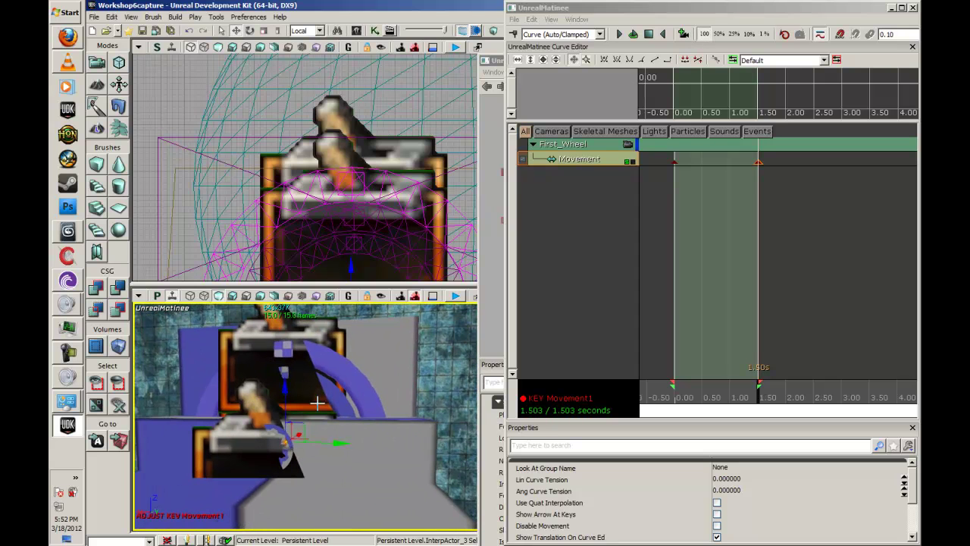
pyautogui.press('space')
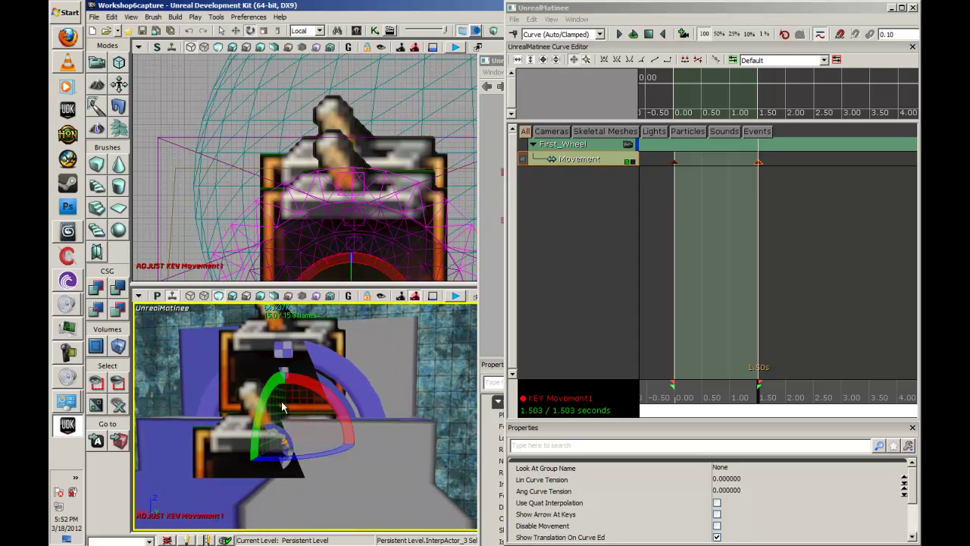
pyautogui.moveTo(312, 385); pyautogui.dragTo(191, 376)
pyautogui.moveTo(755, 392); pyautogui.dragTo(662, 386)
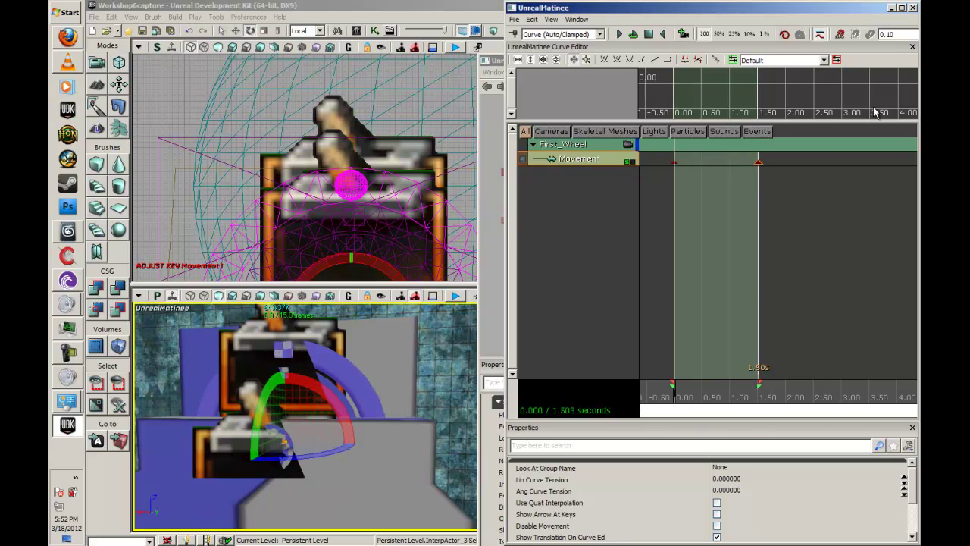
pyautogui.click(913, 7)
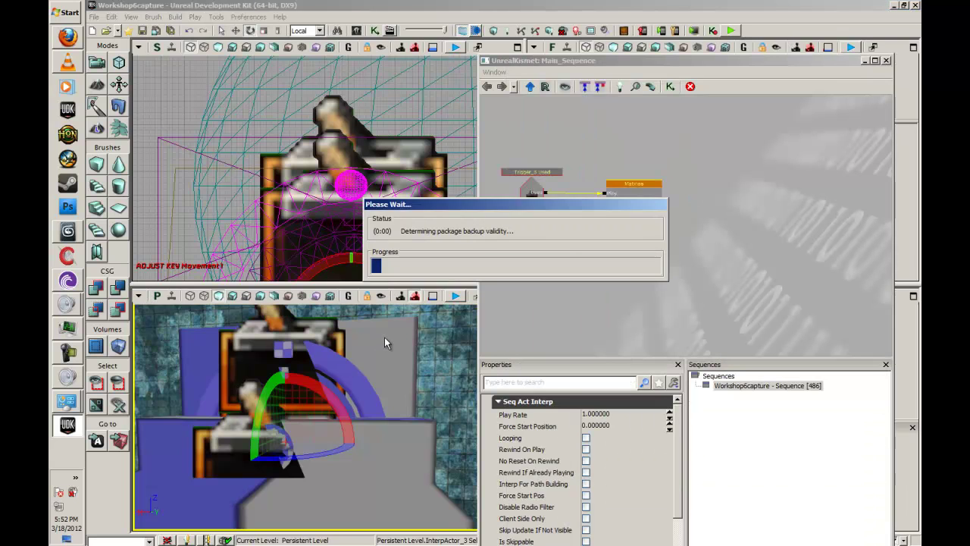
# Step: Playtest the level from the floor in front of the puzzle, use the trigger to check the outer ring's rotation, and exit
pyautogui.moveTo(387, 331); pyautogui.dragTo(413, 345)
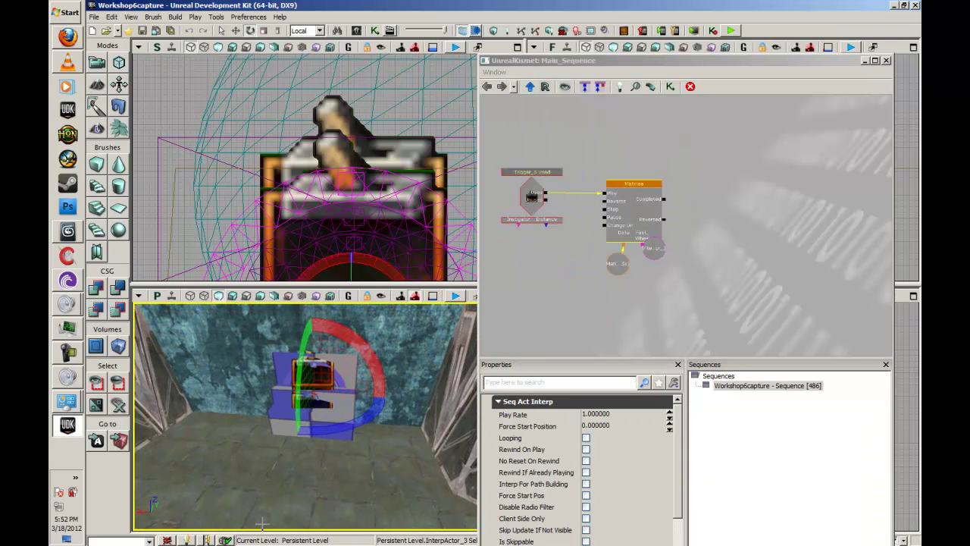
pyautogui.rightClick(265, 506)
pyautogui.click(296, 503)
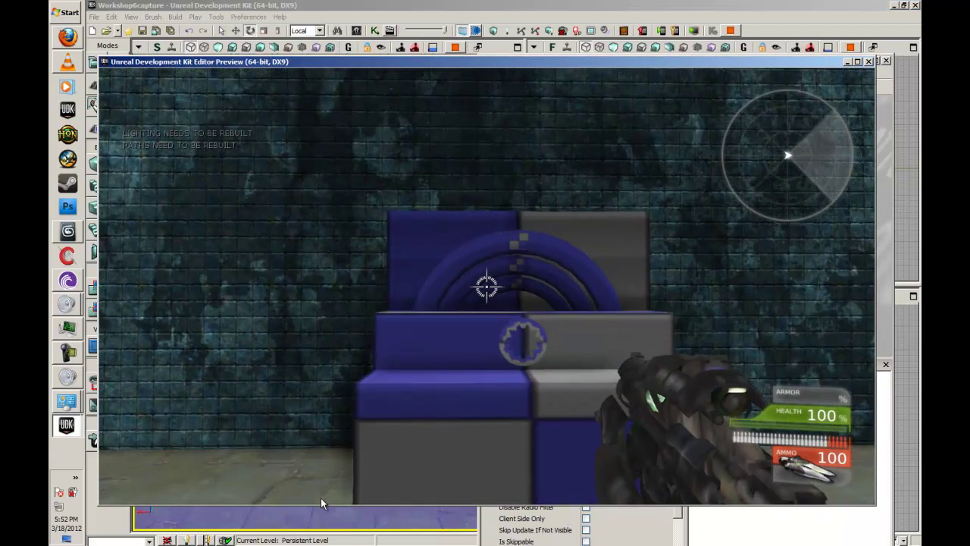
pyautogui.press('s')
pyautogui.press('w')
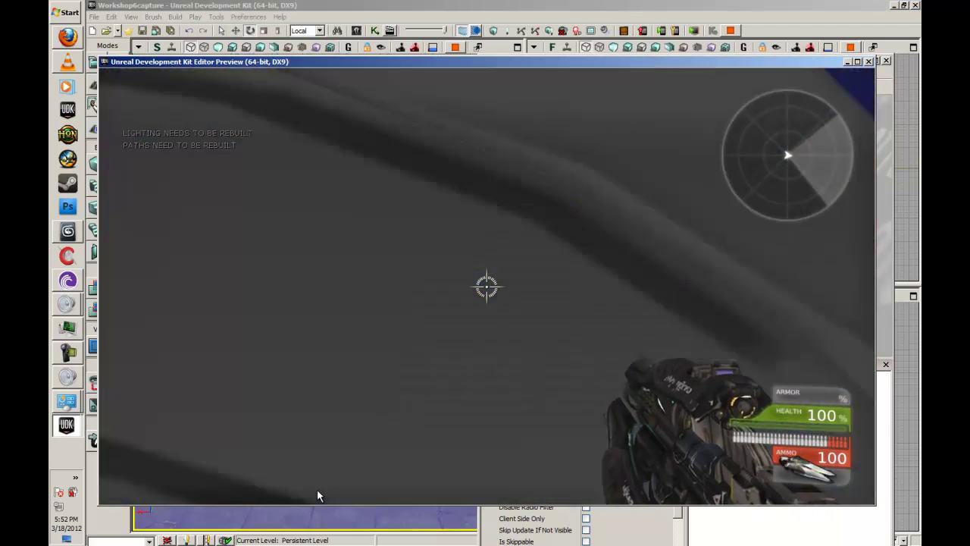
pyautogui.press('s')
pyautogui.press('w')
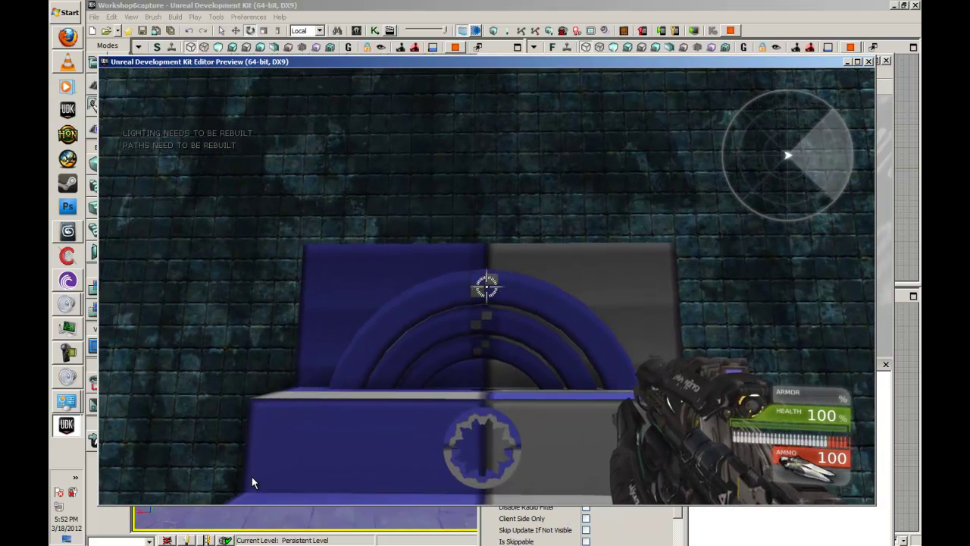
pyautogui.press('w')
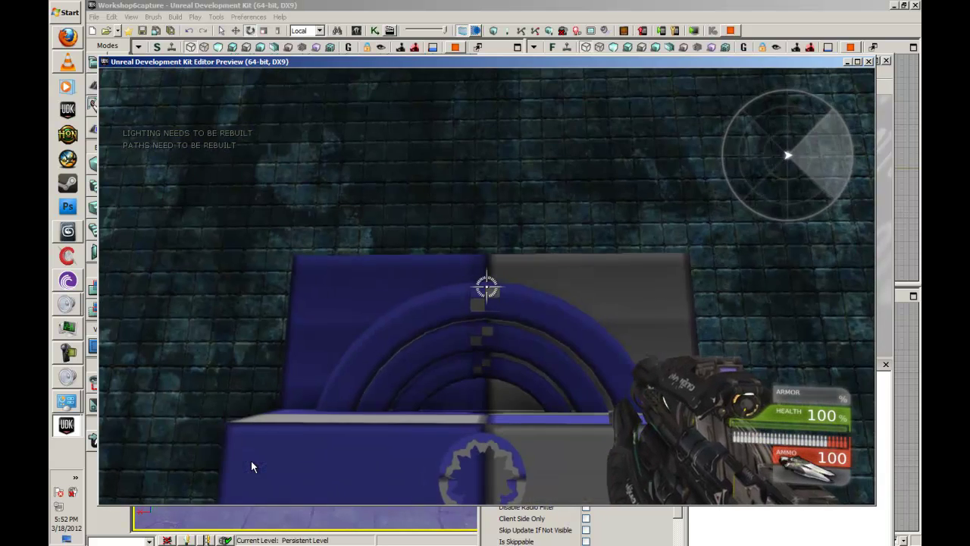
pyautogui.press('w')
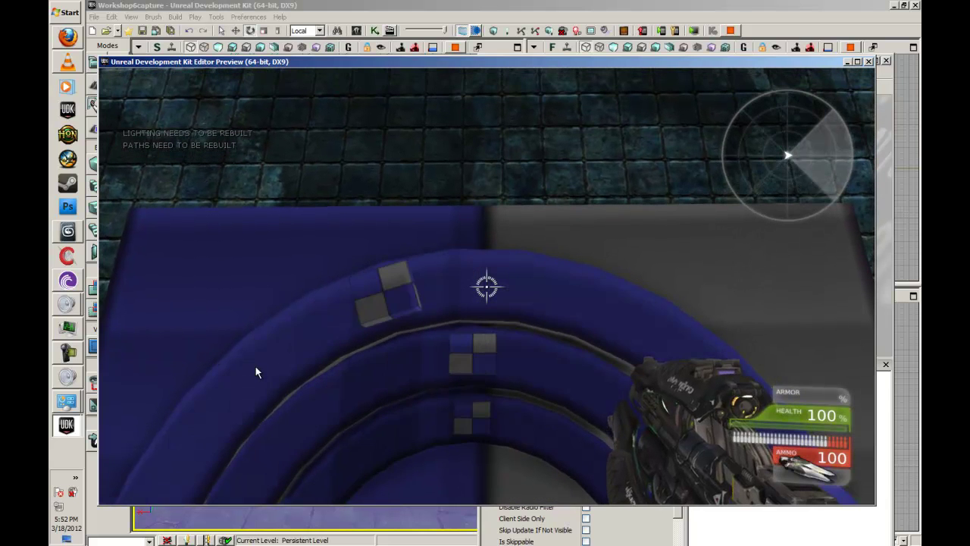
pyautogui.press('Escape')
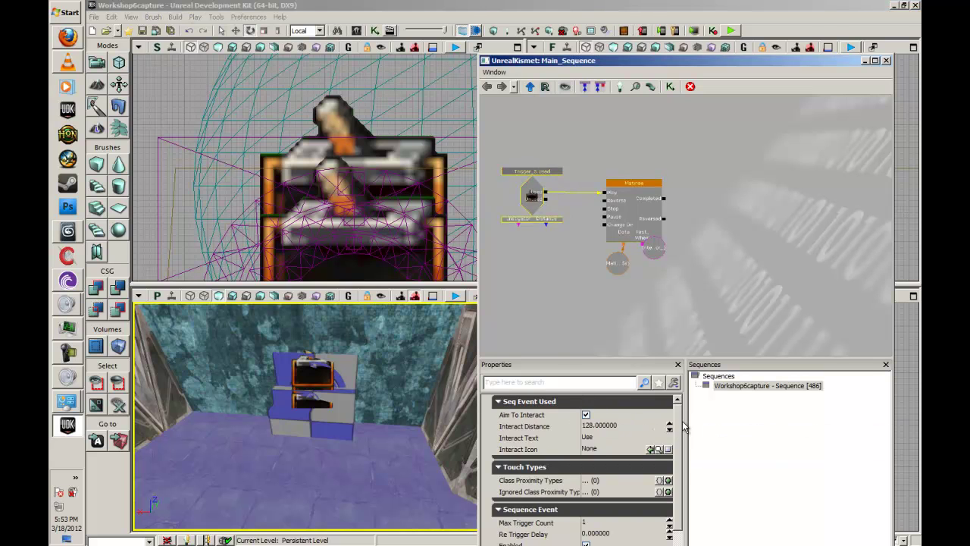
# Step: Set Max Trigger Count to 0 on the trigger's Used event and playtest turning the outer ring repeatedly
pyautogui.scroll(-3, 635, 501)
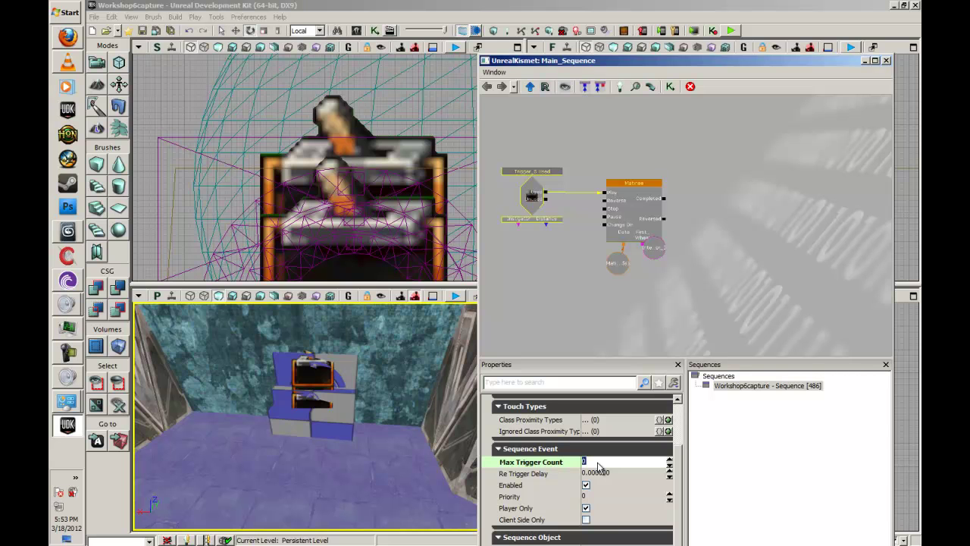
pyautogui.rightClick(304, 488)
pyautogui.click(335, 481)
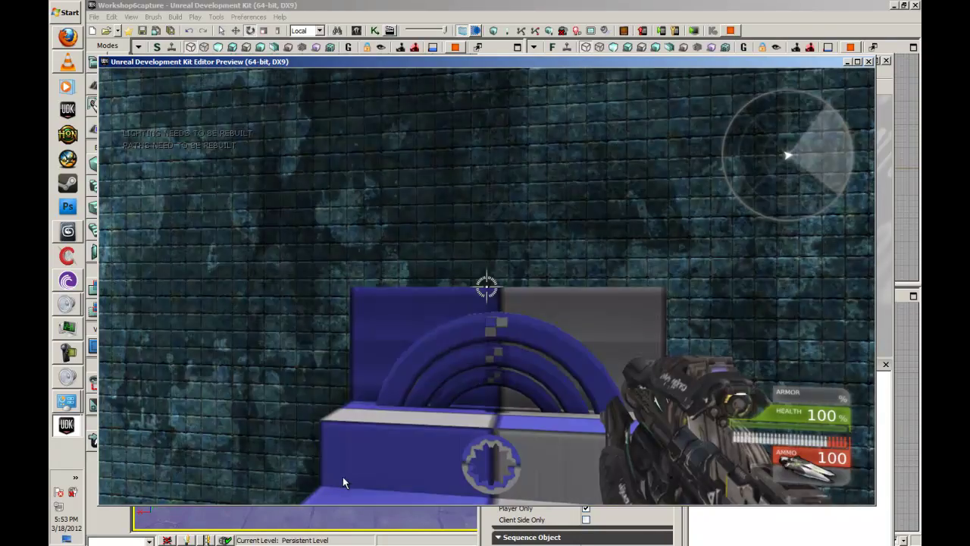
pyautogui.press('w')
pyautogui.press('w')
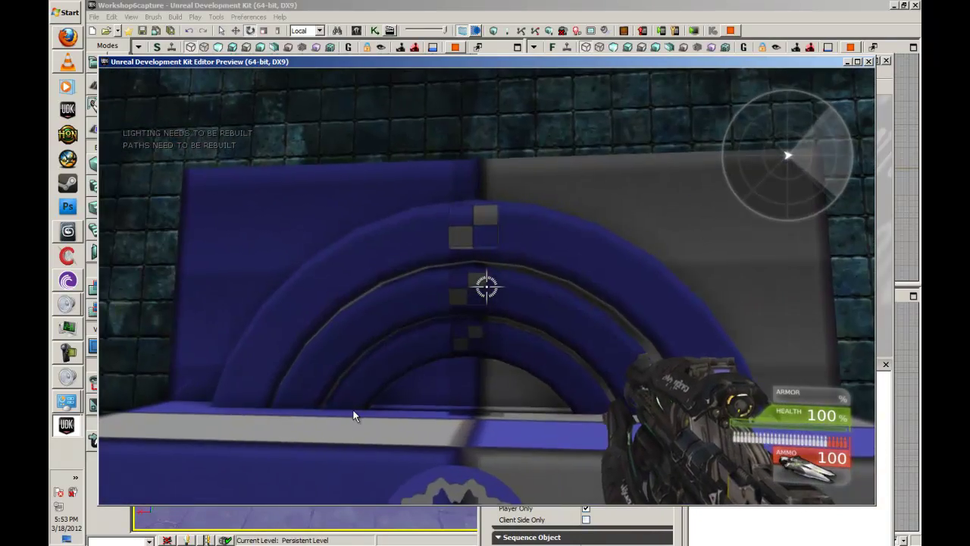
pyautogui.press('s')
pyautogui.press('w')
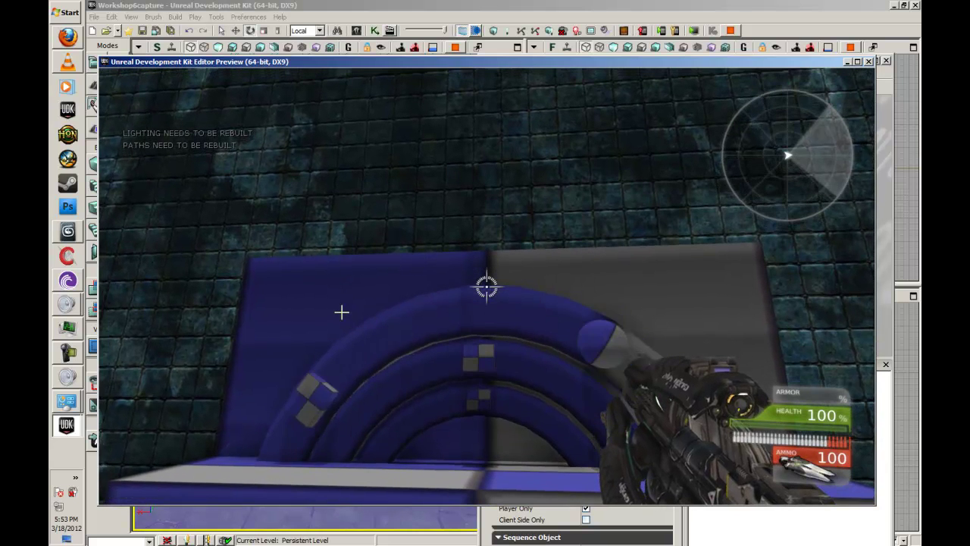
pyautogui.press('Escape')
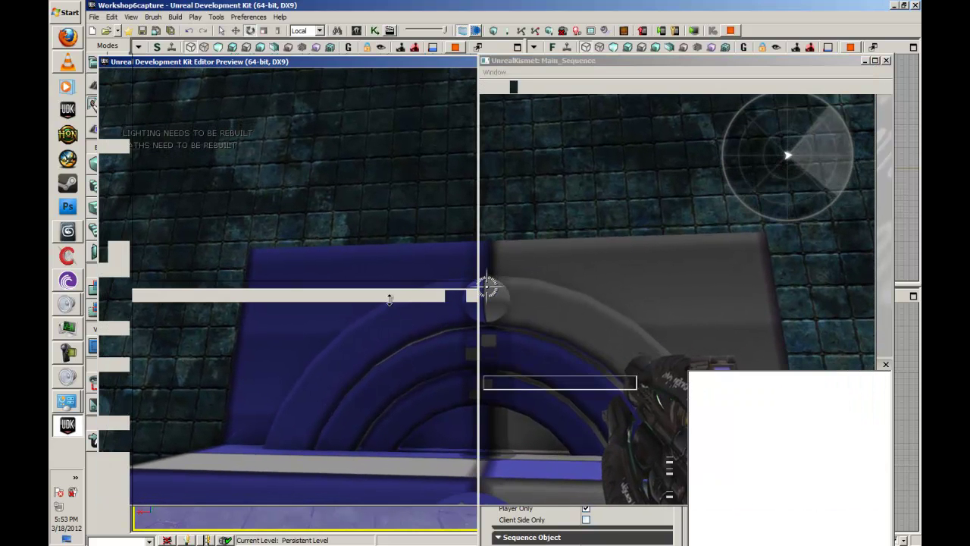
# Step: Try the outer ring's Matinee with Looping enabled in a playtest, and switch Looping back off
pyautogui.click(658, 200)
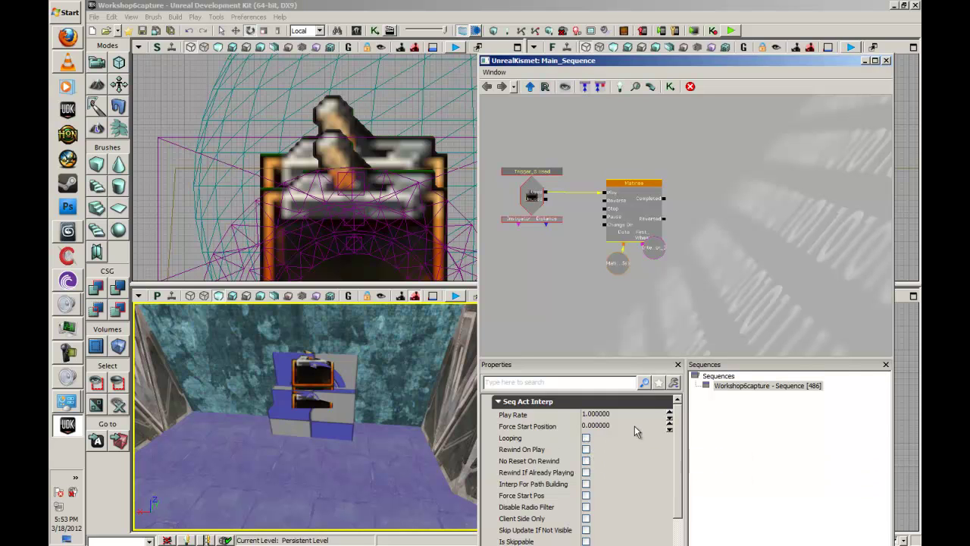
pyautogui.click(586, 439)
pyautogui.click(646, 249)
pyautogui.moveTo(651, 275); pyautogui.dragTo(648, 273)
pyautogui.click(633, 202)
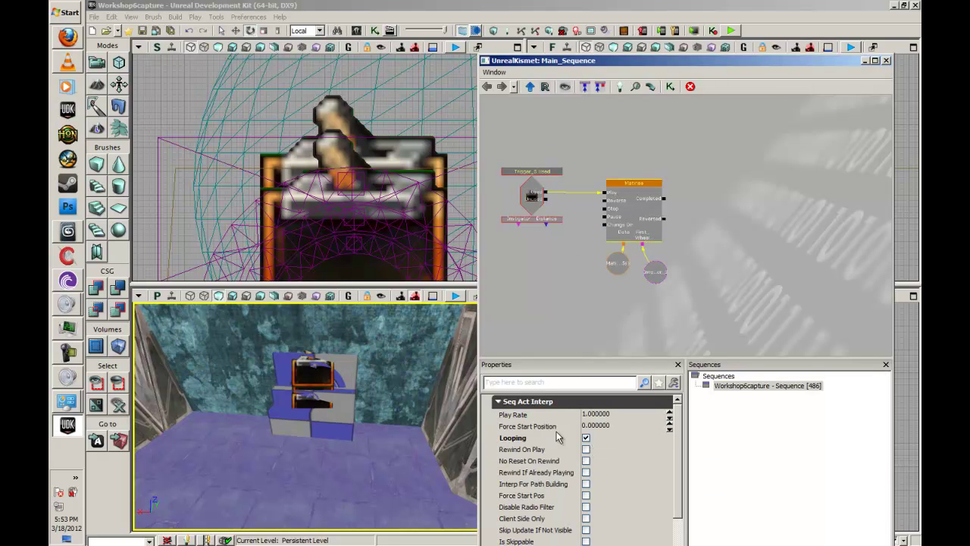
pyautogui.rightClick(301, 476)
pyautogui.click(318, 455)
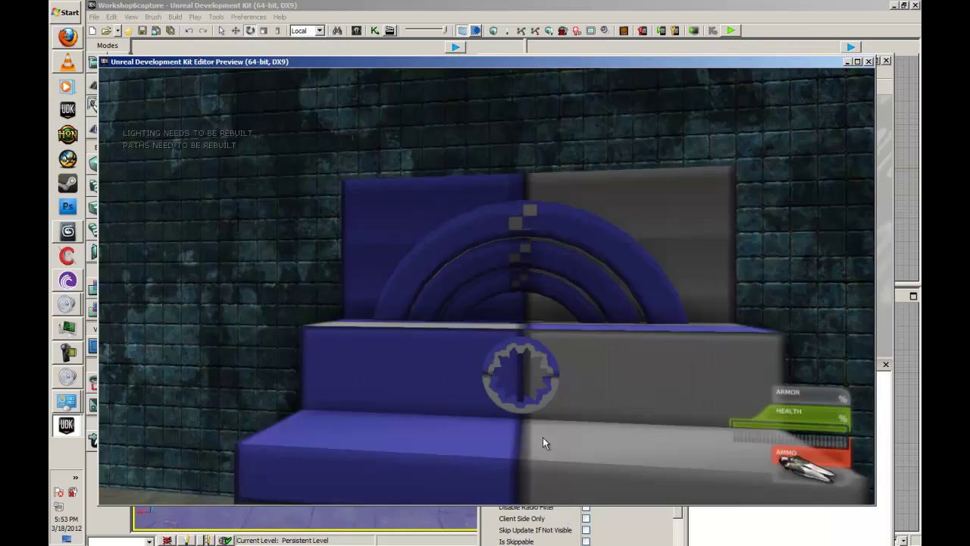
pyautogui.press('w')
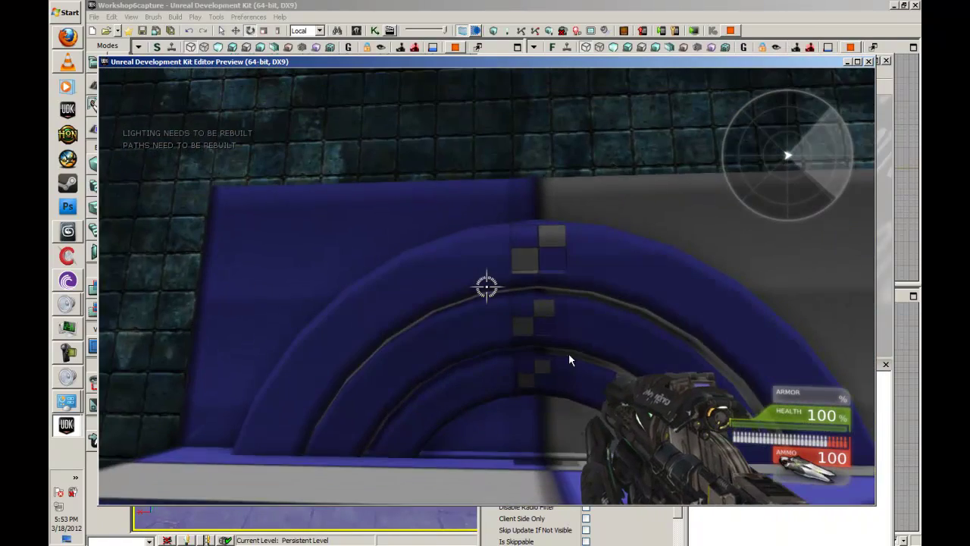
pyautogui.press('e')
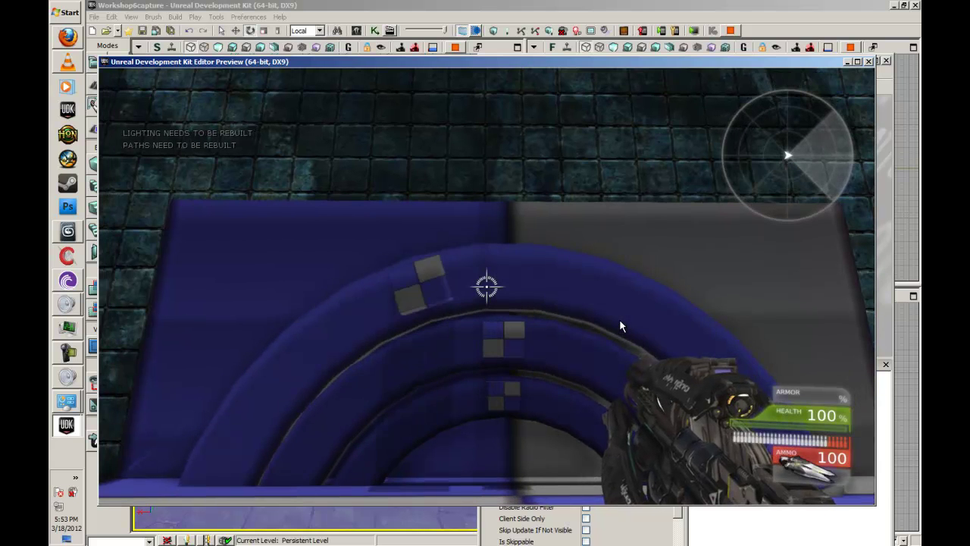
pyautogui.press('Escape')
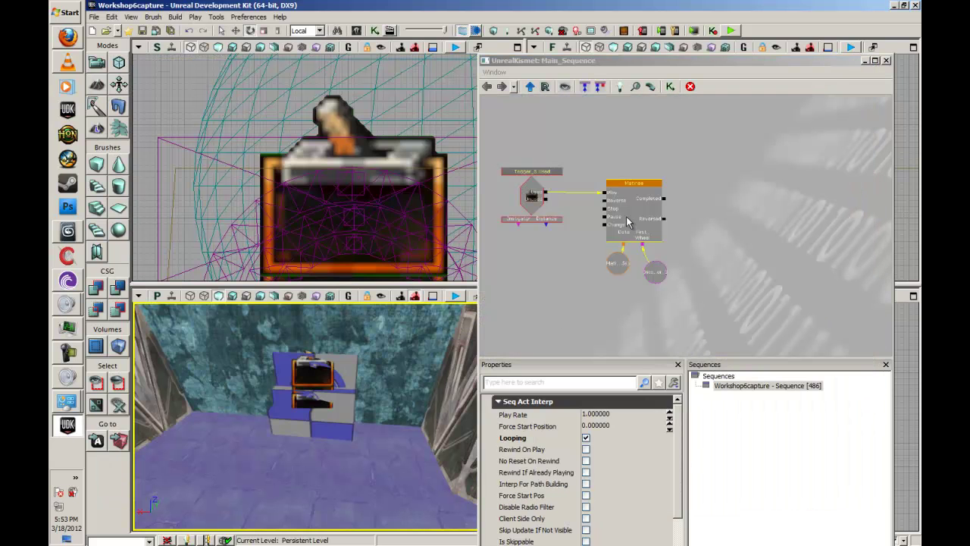
pyautogui.click(586, 438)
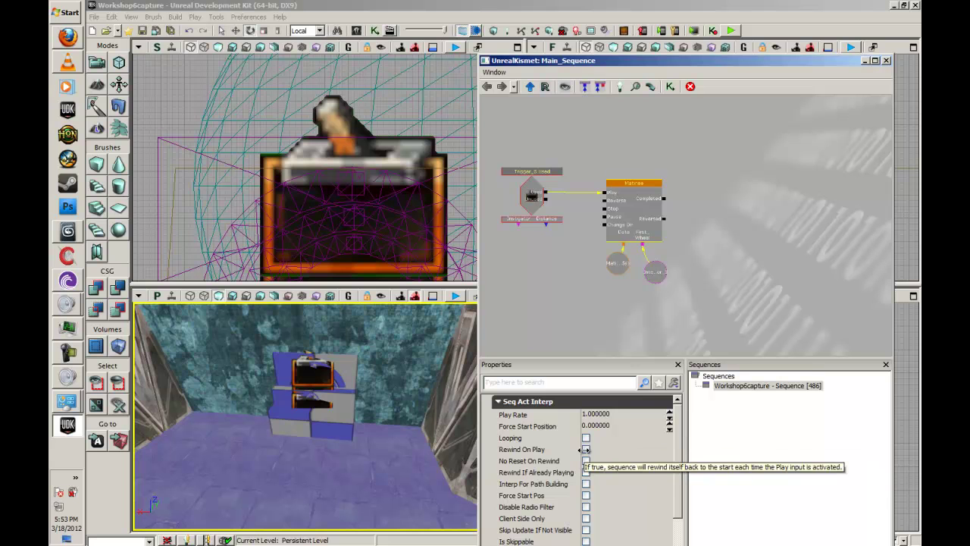
# Step: Enable Rewind On Play for the Matinee and playtest using the ring's trigger more than once
pyautogui.rightClick(296, 472)
pyautogui.click(317, 455)
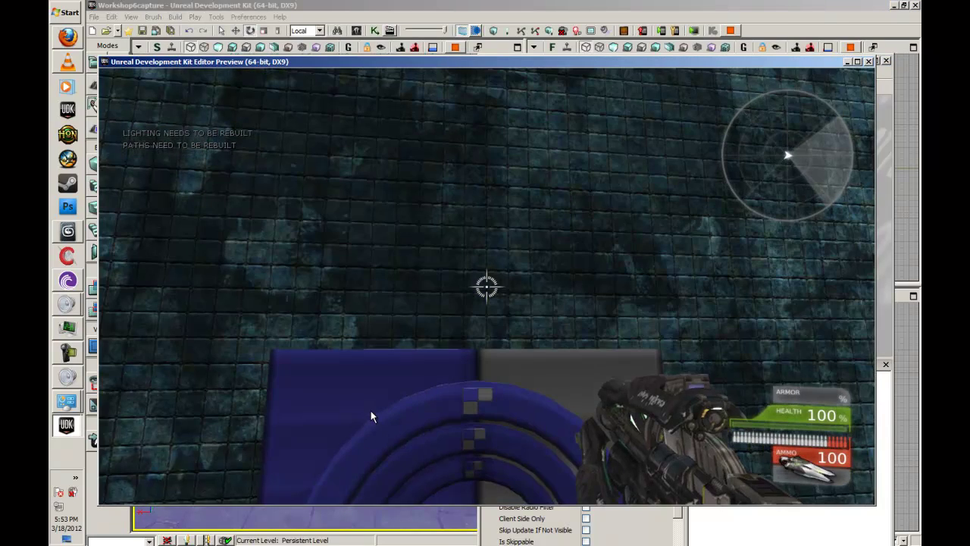
pyautogui.press('w')
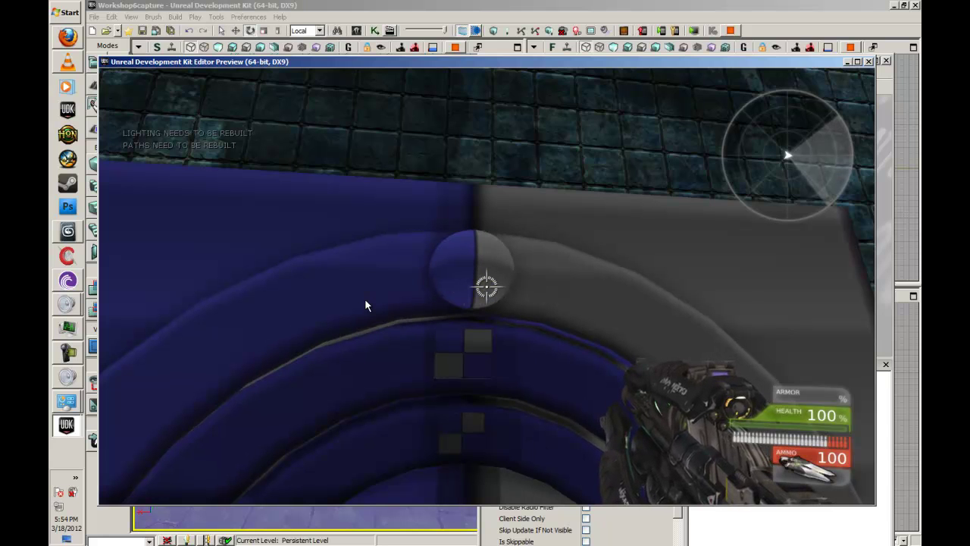
pyautogui.press('Escape')
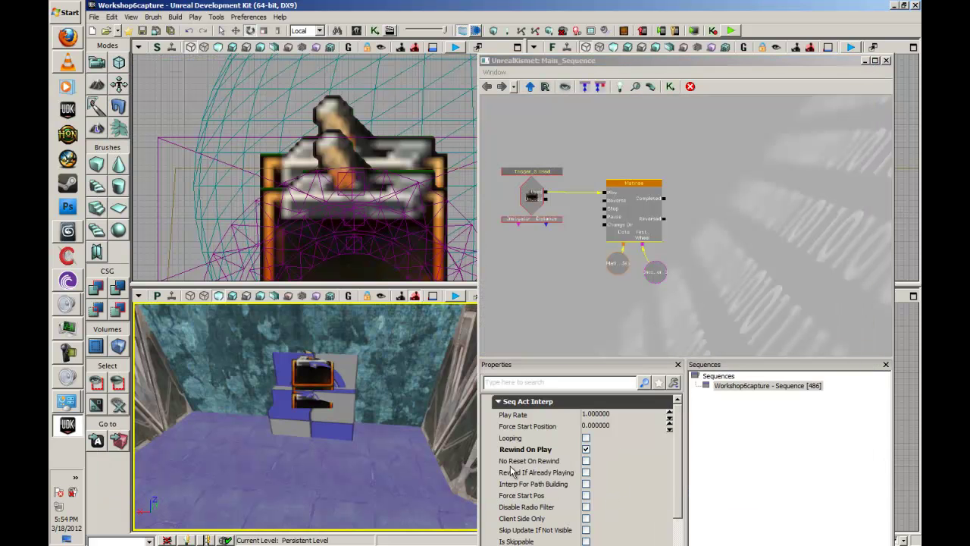
# Step: Enable No Reset On Rewind for the Matinee and playtest the outer ring's successive turns
pyautogui.click(586, 460)
pyautogui.rightClick(295, 471)
pyautogui.click(316, 464)
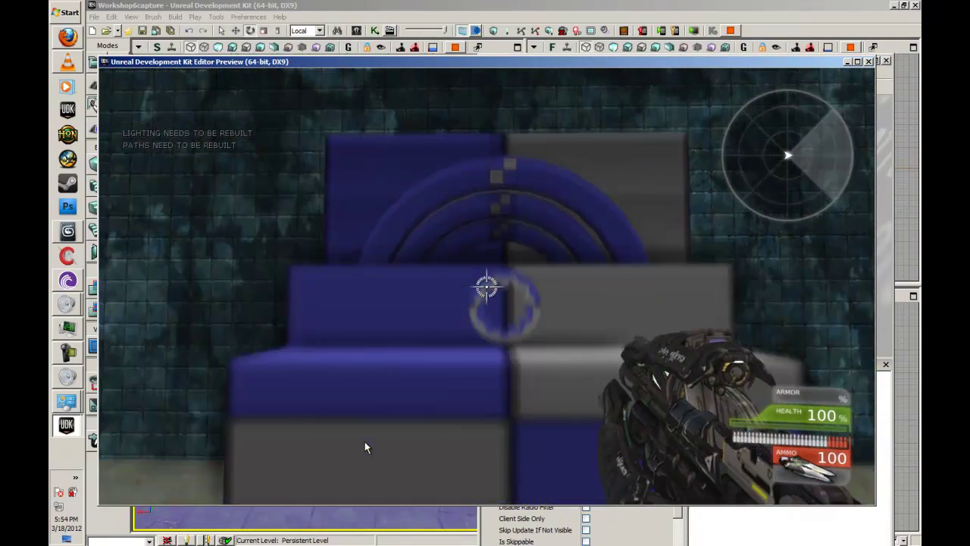
pyautogui.press('w')
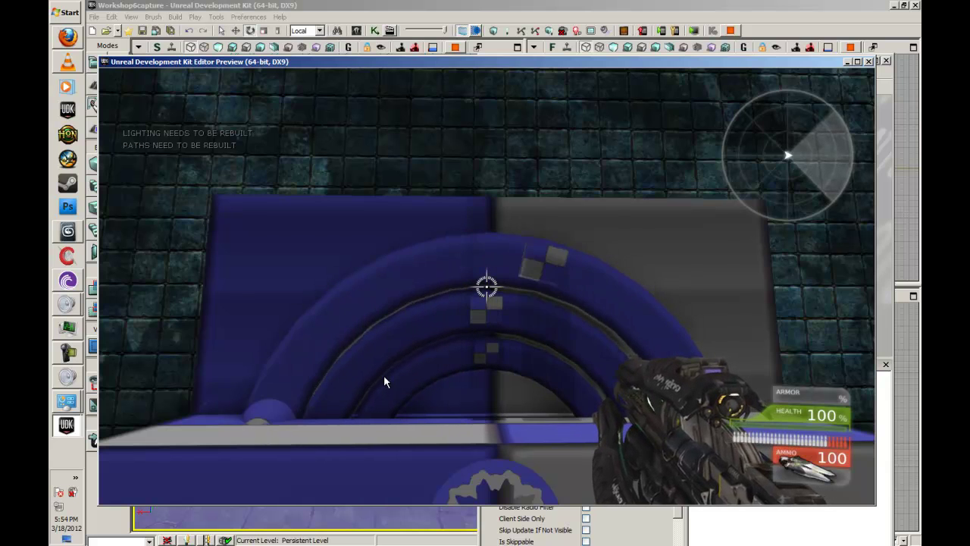
pyautogui.press('Escape')
# Step: Select Trigger_6 in the level and add a Used event for it in Kismet, below the first trigger's event
pyautogui.moveTo(665, 292)
pyautogui.mouseDown()
pyautogui.moveTo(699, 216)
pyautogui.moveTo(681, 282)
pyautogui.mouseUp()
pyautogui.click(673, 208)
pyautogui.click(607, 321)
pyautogui.moveTo(320, 409); pyautogui.dragTo(269, 459)
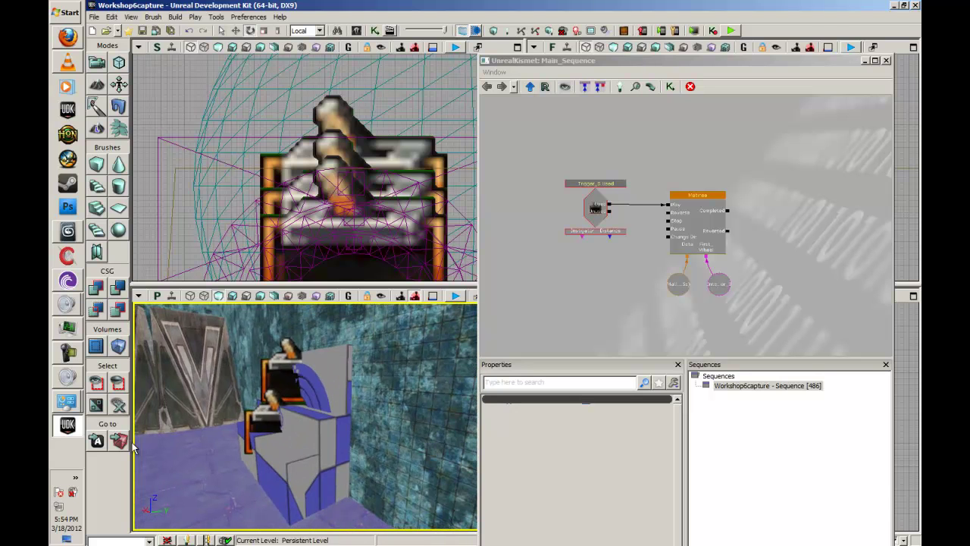
pyautogui.click(66, 354)
pyautogui.click(67, 353)
pyautogui.moveTo(271, 402)
pyautogui.mouseDown()
pyautogui.moveTo(261, 417)
pyautogui.moveTo(272, 403)
pyautogui.mouseUp()
pyautogui.moveTo(383, 406)
pyautogui.mouseDown()
pyautogui.moveTo(394, 395)
pyautogui.moveTo(386, 414)
pyautogui.moveTo(384, 404)
pyautogui.mouseUp()
pyautogui.click(334, 436)
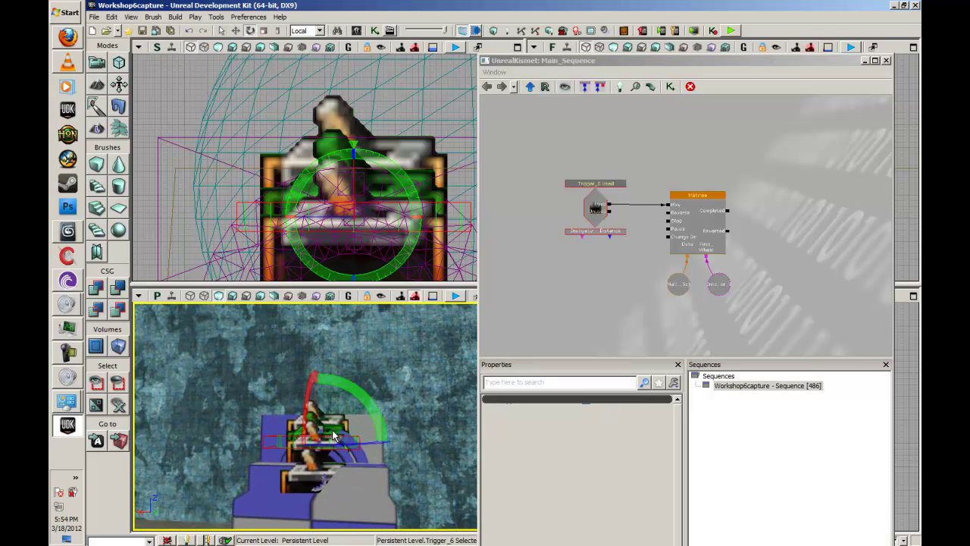
pyautogui.rightClick(552, 307)
pyautogui.moveTo(582, 409)
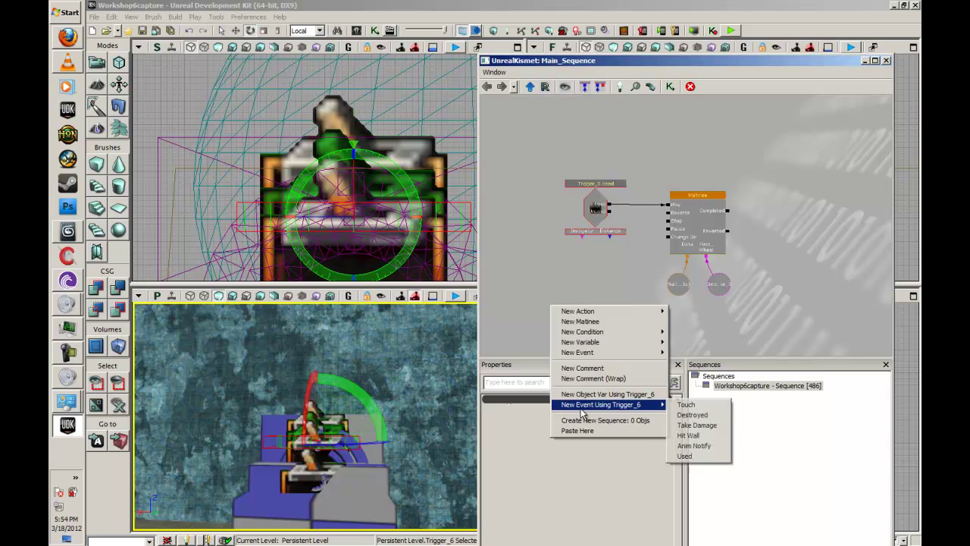
pyautogui.click(705, 457)
pyautogui.moveTo(583, 319); pyautogui.dragTo(592, 266)
pyautogui.keyDown('ctrl'); pyautogui.click(574, 315); pyautogui.keyUp('ctrl')
# Step: Duplicate the first Matinee together with its Matinee data and place the copy beside the Trigger_6 Used event
pyautogui.click(688, 206)
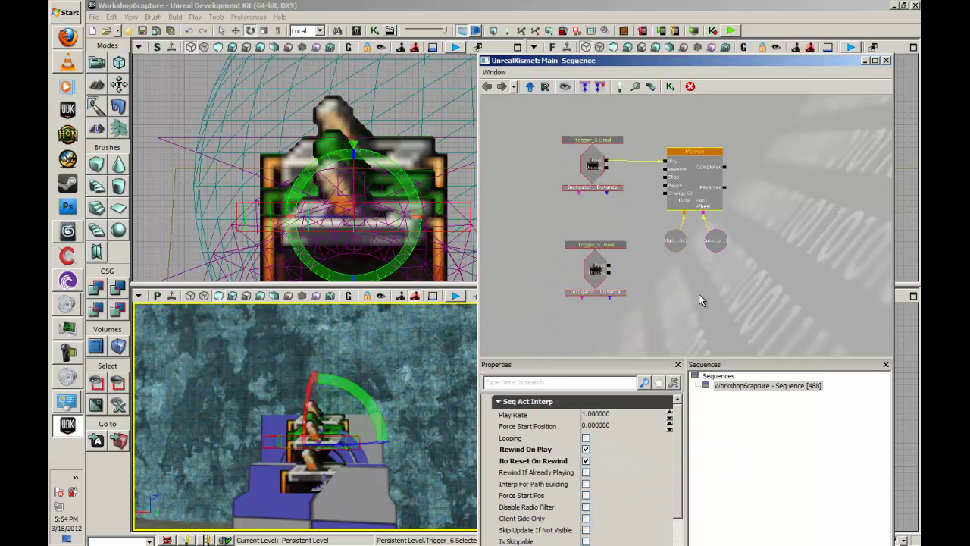
pyautogui.click(684, 279)
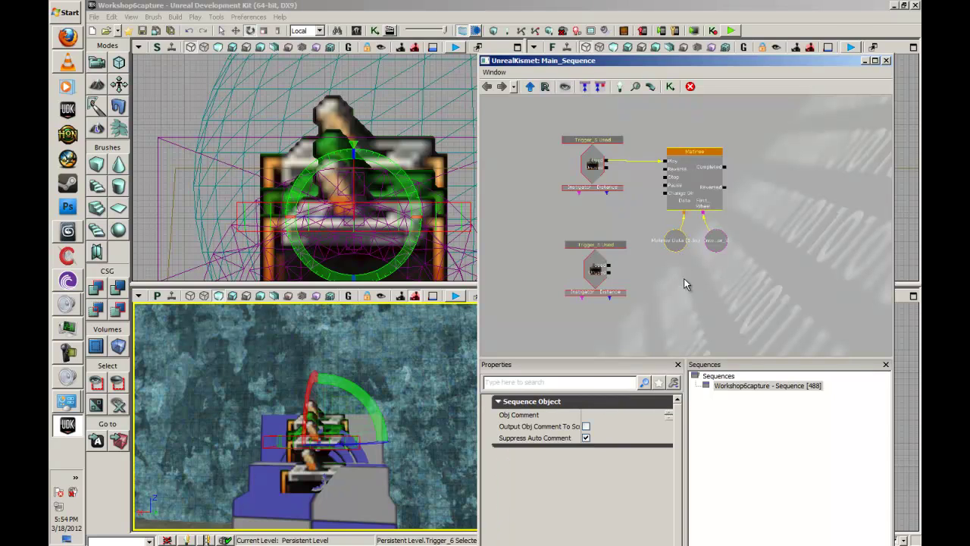
pyautogui.moveTo(687, 254); pyautogui.dragTo(634, 266)
pyautogui.hotkey('ctrl', 'v')
pyautogui.keyDown('ctrl'); pyautogui.moveTo(707, 259); pyautogui.dragTo(614, 281); pyautogui.keyUp('ctrl')
# Step: Connect the Trigger_6 event's Used output to the copied Matinee's Play input and line the event up with it
pyautogui.click(653, 311)
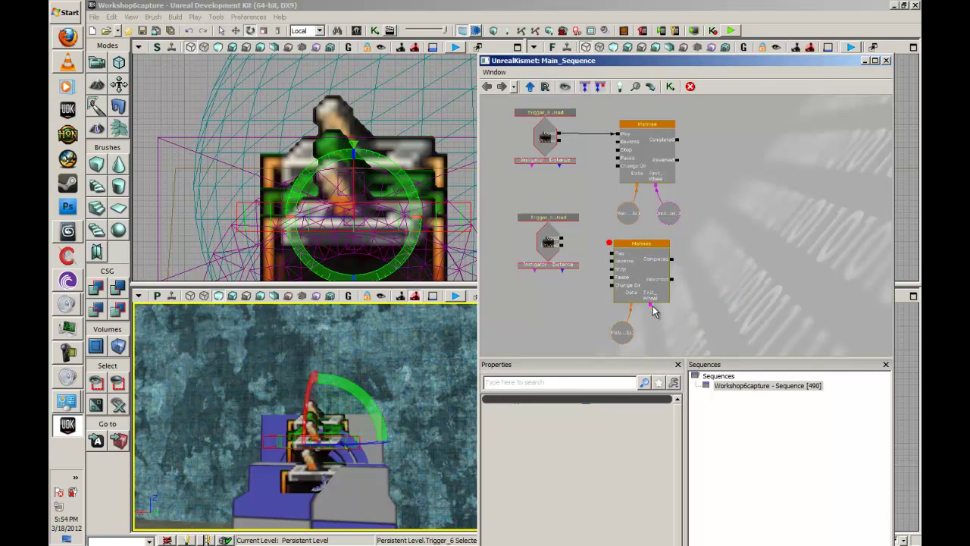
pyautogui.click(620, 256)
pyautogui.moveTo(612, 252); pyautogui.dragTo(519, 251)
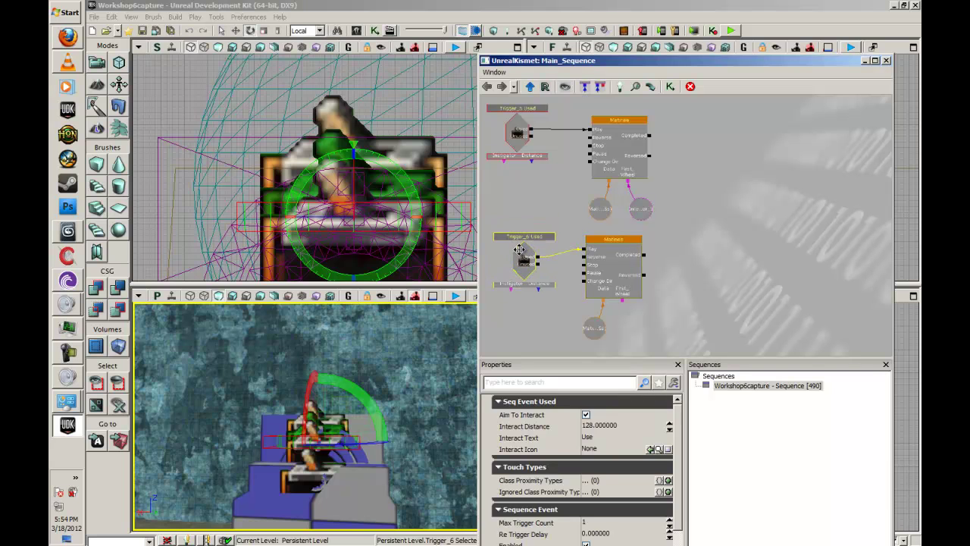
# Step: Add an object variable for the second ring, InterpActor_4, in Kismet and link it to the copied Matinee's First_Wheel connector
pyautogui.click(660, 336)
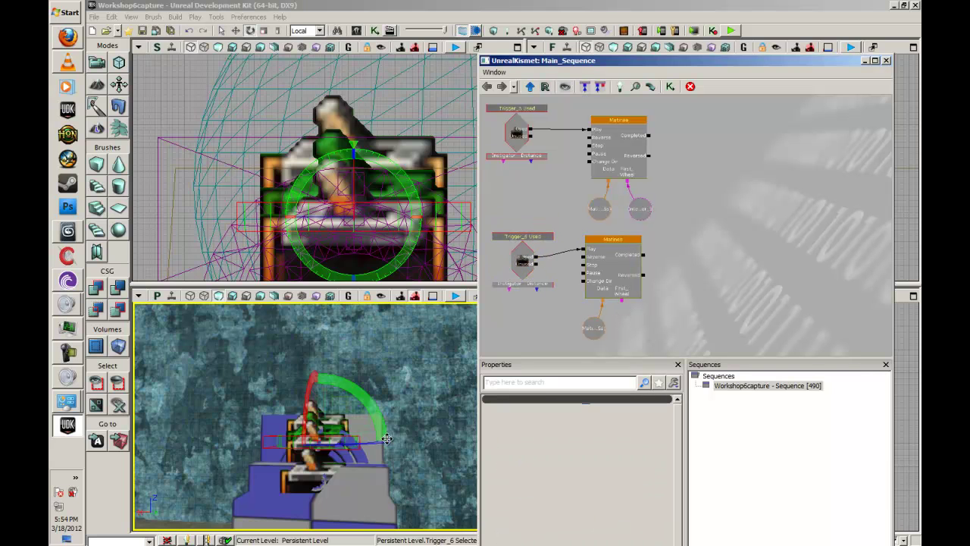
pyautogui.click(346, 457)
pyautogui.moveTo(348, 460)
pyautogui.mouseDown(button='right')
pyautogui.moveTo(341, 511)
pyautogui.moveTo(372, 534)
pyautogui.moveTo(220, 522)
pyautogui.moveTo(296, 518)
pyautogui.moveTo(349, 448)
pyautogui.mouseUp(button='right')
pyautogui.moveTo(404, 407); pyautogui.dragTo(226, 432, button='right')
pyautogui.rightClick(637, 334)
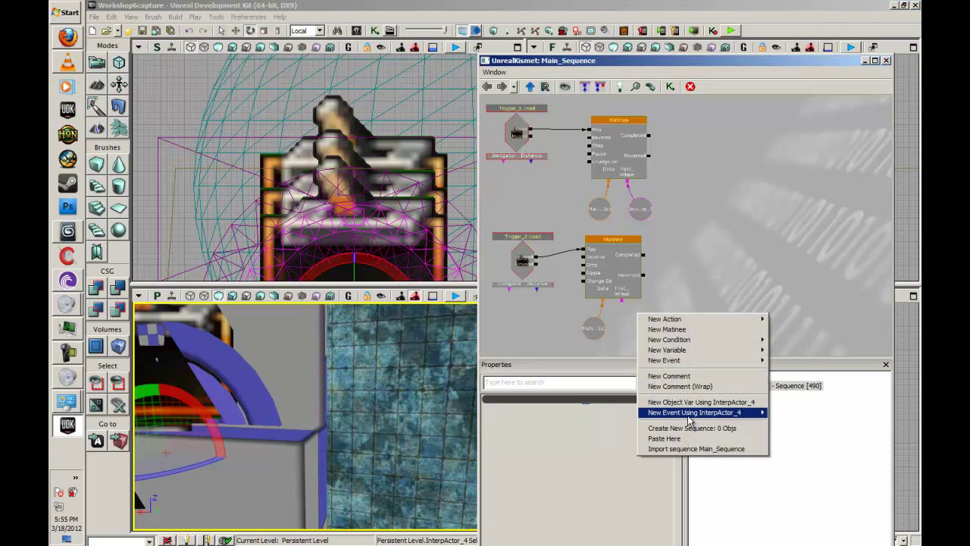
pyautogui.moveTo(692, 418)
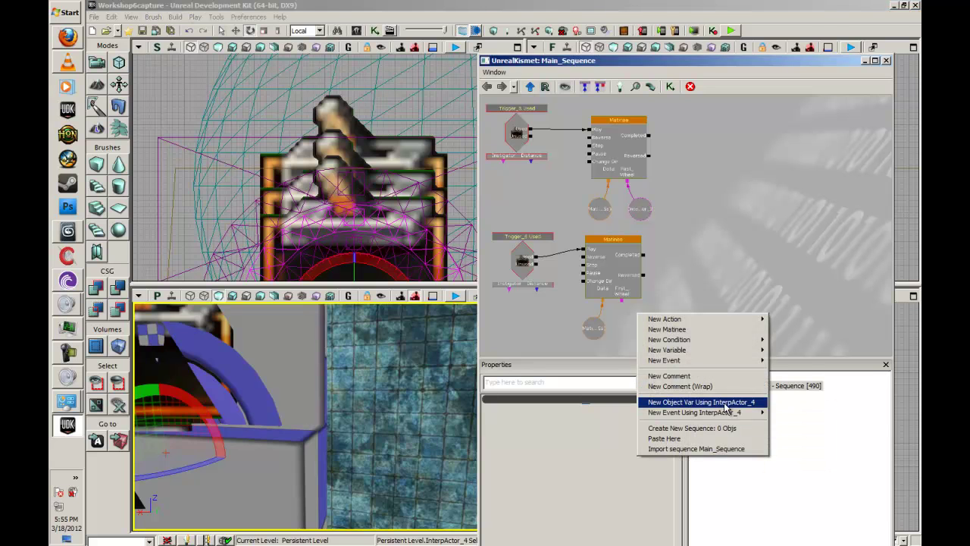
pyautogui.click(752, 409)
pyautogui.moveTo(628, 331); pyautogui.dragTo(695, 228)
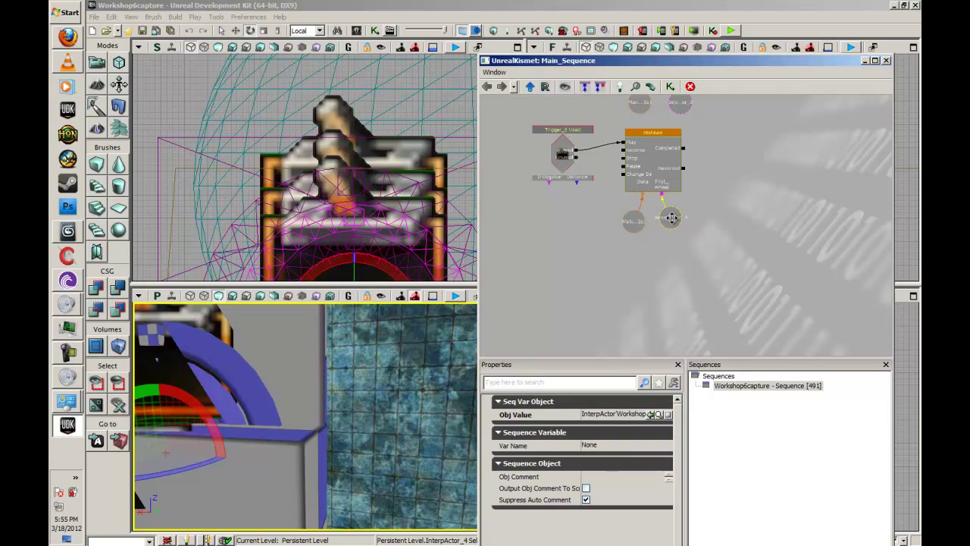
pyautogui.doubleClick(672, 217)
# Step: Check the copied Matinee's rewind options and set the Trigger_6 Used event's Max Trigger Count to 0
pyautogui.click(652, 170)
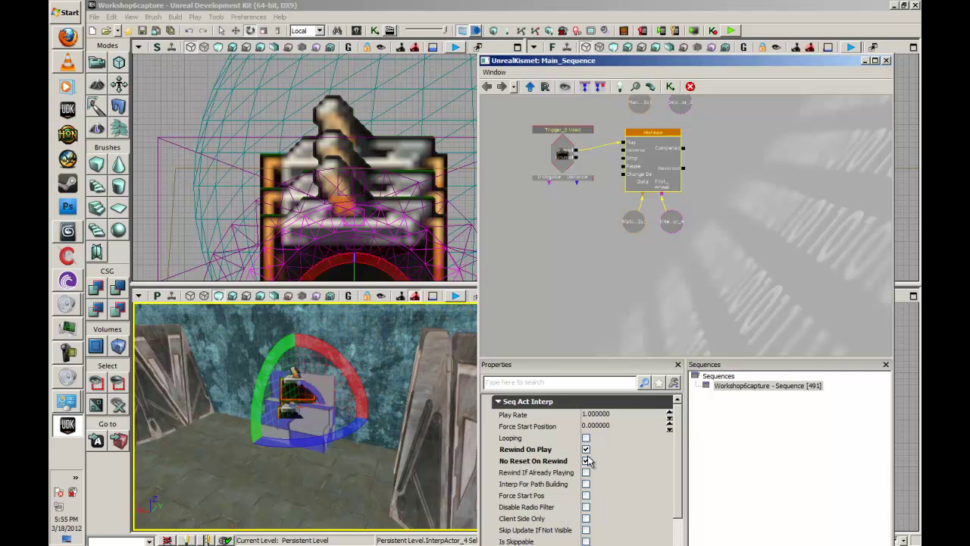
pyautogui.moveTo(595, 211); pyautogui.dragTo(593, 294)
pyautogui.click(559, 251)
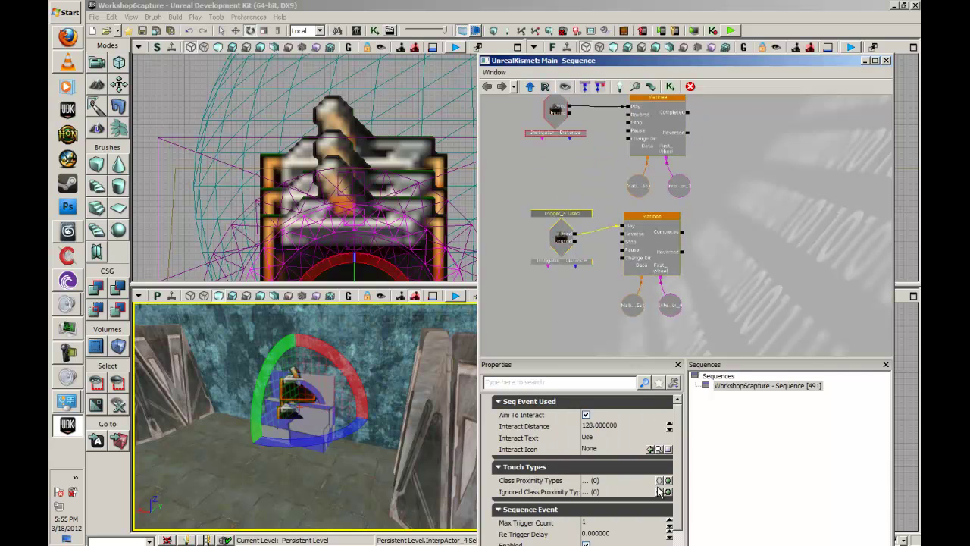
pyautogui.scroll(-3, 637, 486)
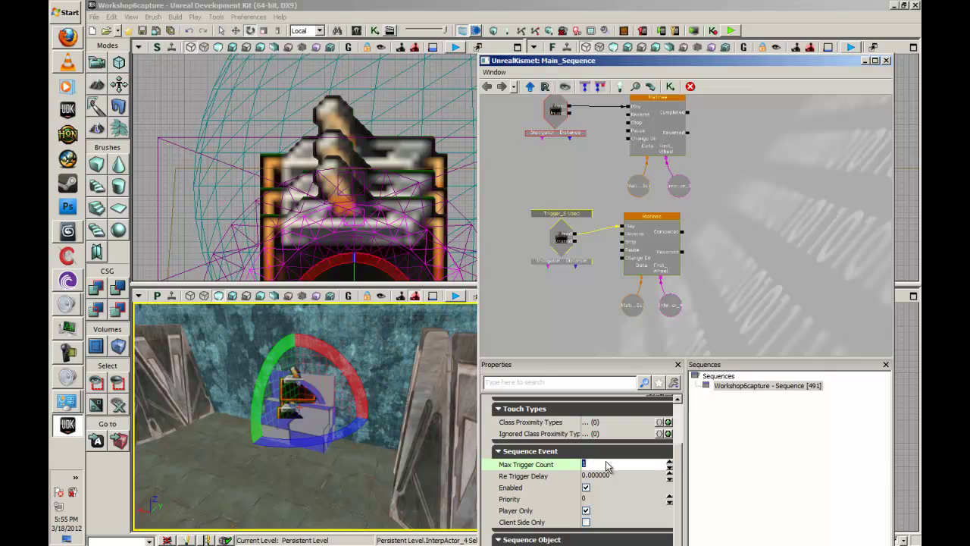
# Step: Playtest from the floor in front of the puzzle to check the second ring's rotation
pyautogui.rightClick(295, 482)
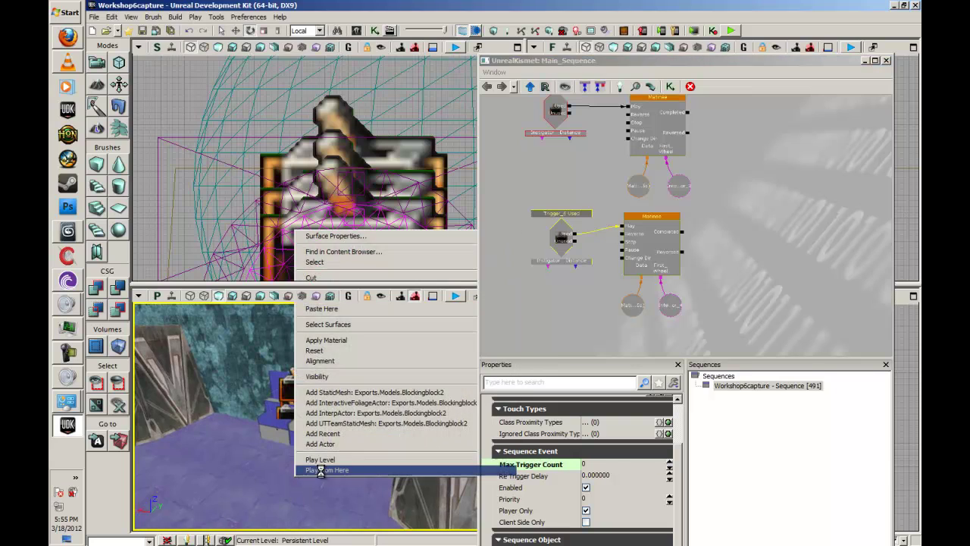
pyautogui.click(319, 469)
pyautogui.press('space')
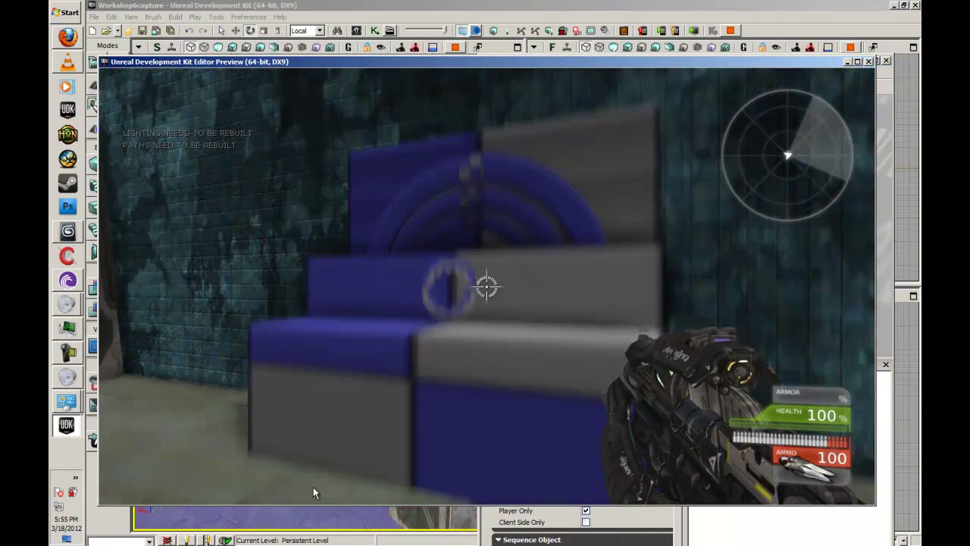
pyautogui.press('w')
pyautogui.press('space')
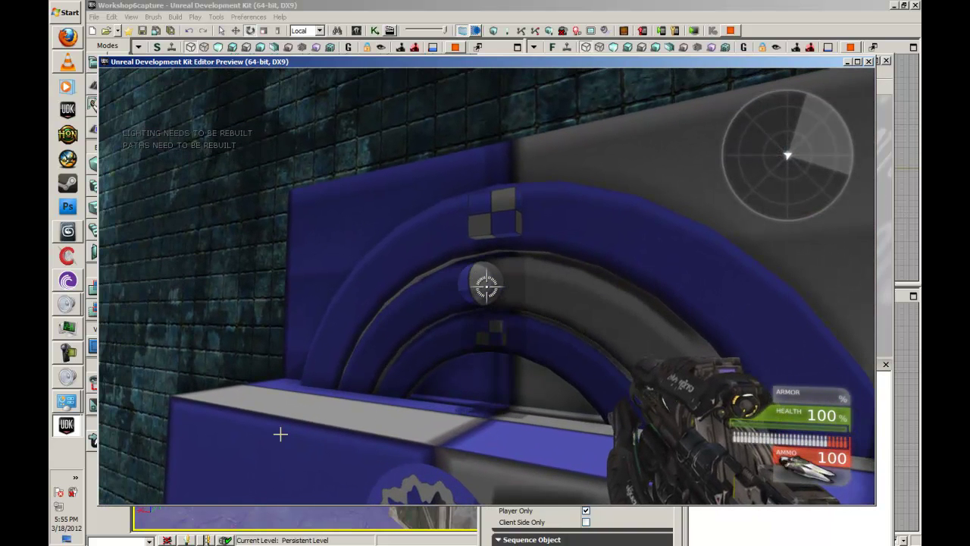
pyautogui.press('Escape')
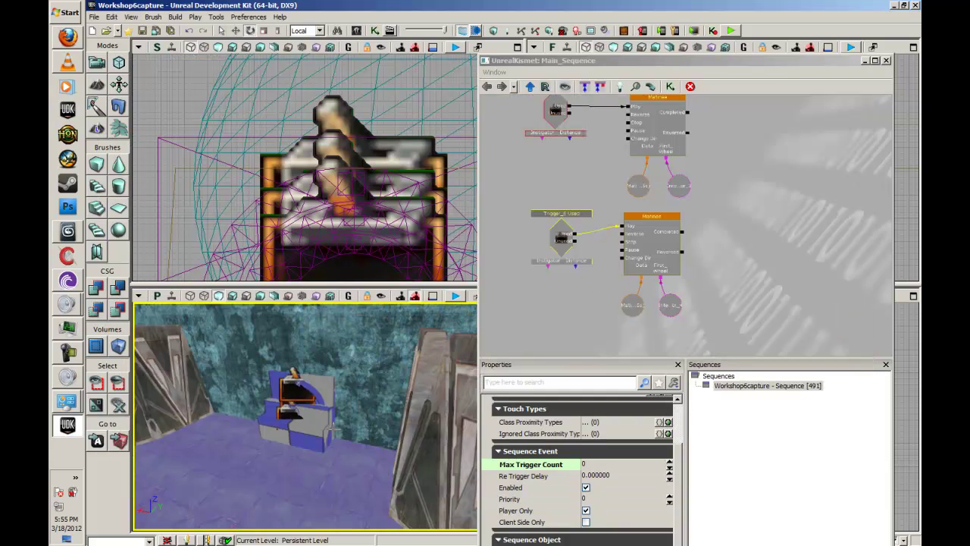
# Step: Select Trigger_7 in the level and add a Used event for it in Kismet, below the Trigger_6 event
pyautogui.moveTo(334, 429); pyautogui.dragTo(331, 405)
pyautogui.click(261, 479)
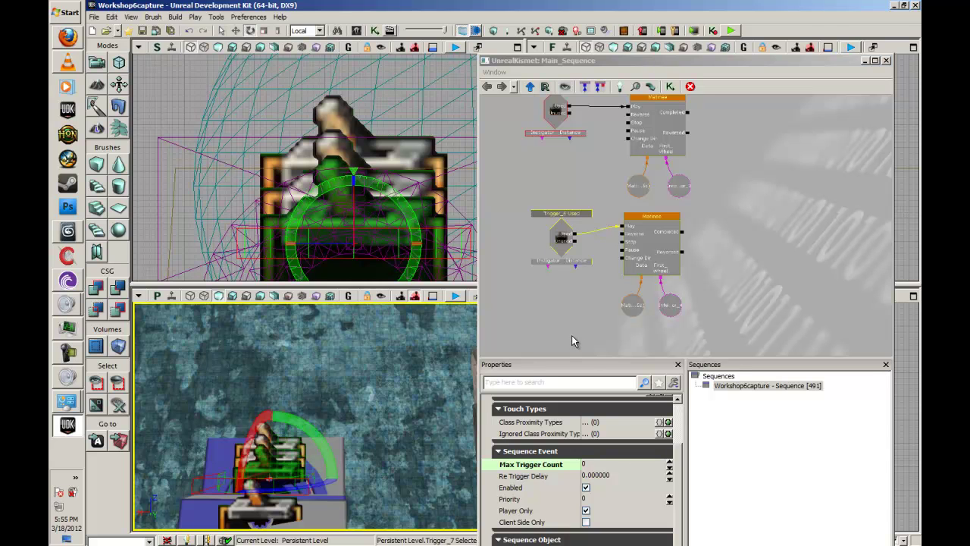
pyautogui.rightClick(554, 321)
pyautogui.moveTo(587, 425)
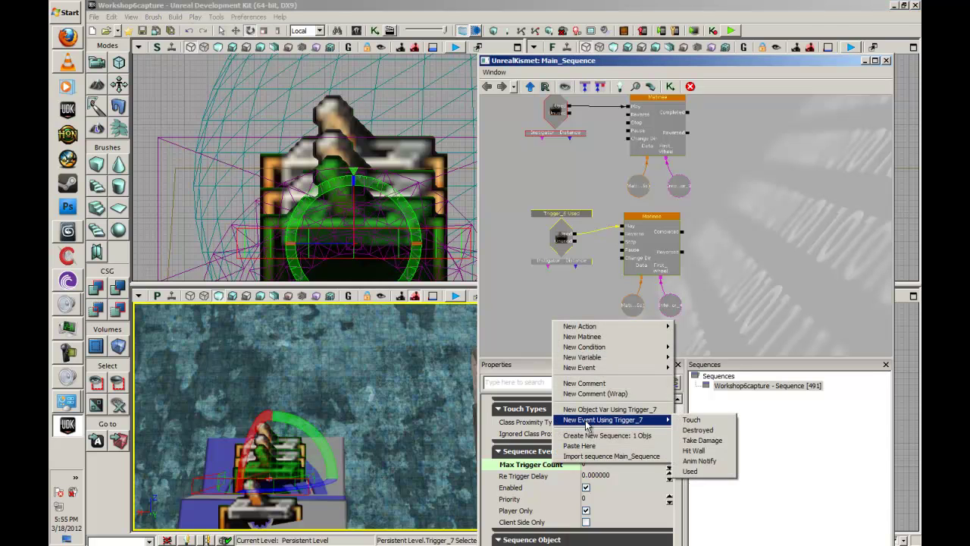
pyautogui.click(698, 474)
pyautogui.moveTo(579, 319); pyautogui.dragTo(559, 243)
pyautogui.keyDown('ctrl'); pyautogui.moveTo(567, 279); pyautogui.dragTo(522, 275); pyautogui.keyUp('ctrl')
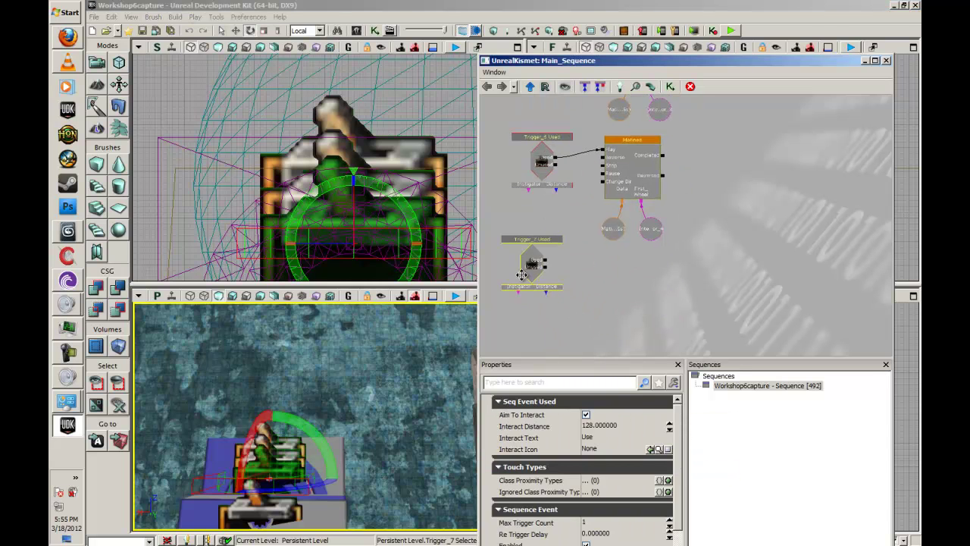
# Step: Duplicate the second Matinee with its Matinee data beside the Trigger_7 event and connect that event's Used output to the copy's Play input
pyautogui.click(682, 271)
pyautogui.click(626, 190)
pyautogui.keyDown('ctrl'); pyautogui.click(612, 229); pyautogui.keyUp('ctrl')
pyautogui.hotkey('ctrl', 'c')
pyautogui.hotkey('ctrl', 'v')
pyautogui.keyDown('ctrl'); pyautogui.moveTo(726, 257); pyautogui.dragTo(621, 282); pyautogui.keyUp('ctrl')
pyautogui.keyDown('alt'); pyautogui.click(621, 314); pyautogui.keyUp('alt')
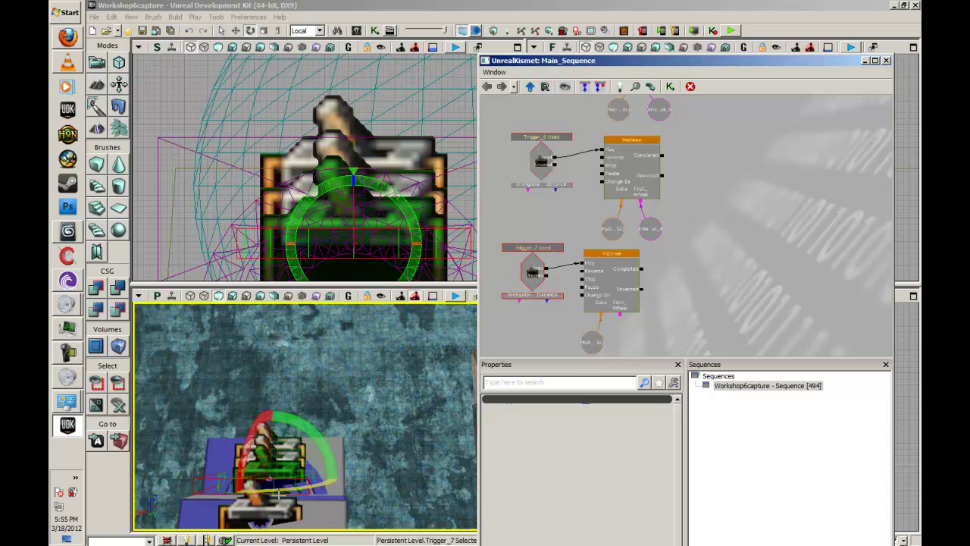
# Step: Add an object variable for the third ring, InterpActor_5, and link it to the newest Matinee's First_Wheel connector
pyautogui.click(295, 496)
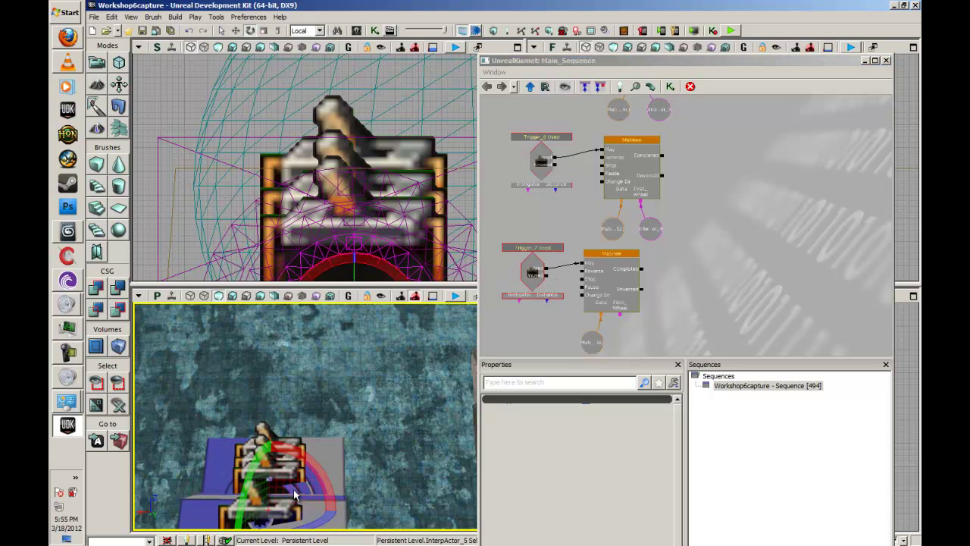
pyautogui.rightClick(625, 343)
pyautogui.moveTo(677, 414)
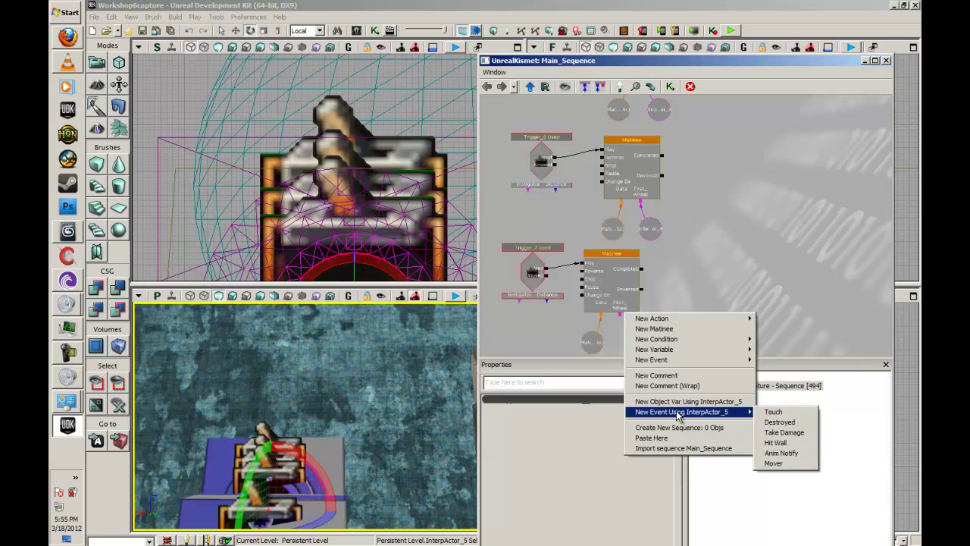
pyautogui.rightClick(676, 235)
pyautogui.rightClick(632, 316)
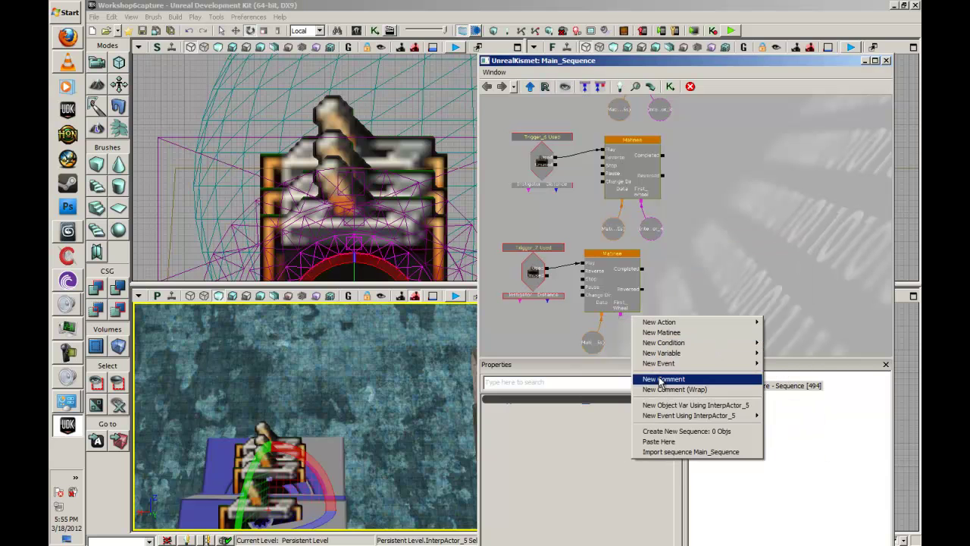
pyautogui.click(646, 407)
pyautogui.moveTo(661, 286); pyautogui.dragTo(668, 230)
pyautogui.scroll(2, 660, 227)
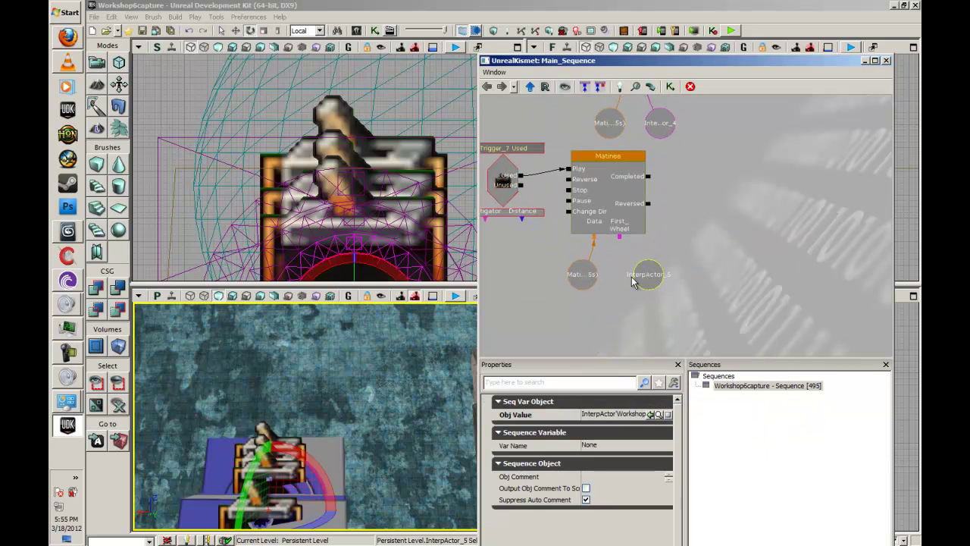
pyautogui.moveTo(646, 274); pyautogui.dragTo(594, 275)
pyautogui.click(641, 301)
# Step: Line up the third Matinee and its data and object variables beneath the other two chains
pyautogui.moveTo(607, 203); pyautogui.dragTo(642, 251)
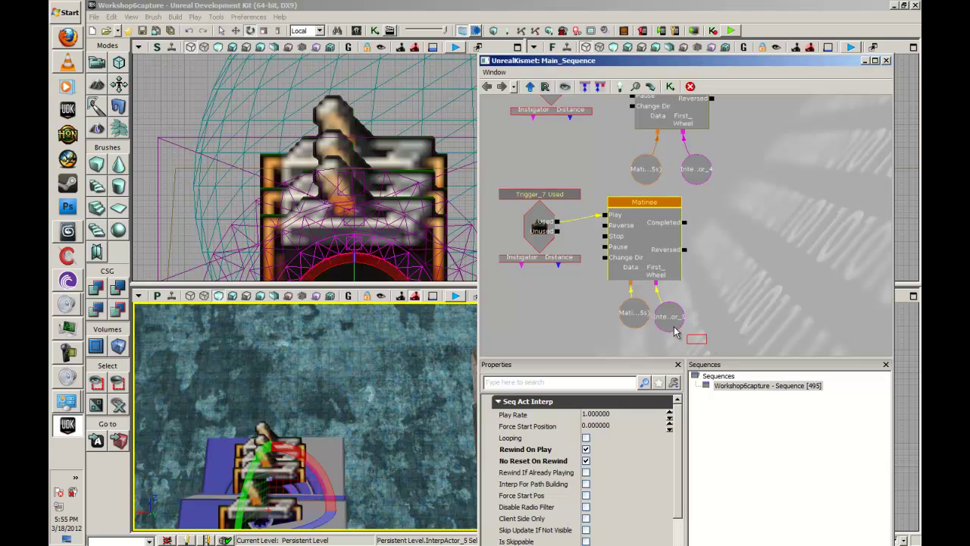
pyautogui.moveTo(633, 244); pyautogui.dragTo(666, 247)
pyautogui.moveTo(599, 302); pyautogui.dragTo(599, 328)
pyautogui.scroll(-5, 599, 329)
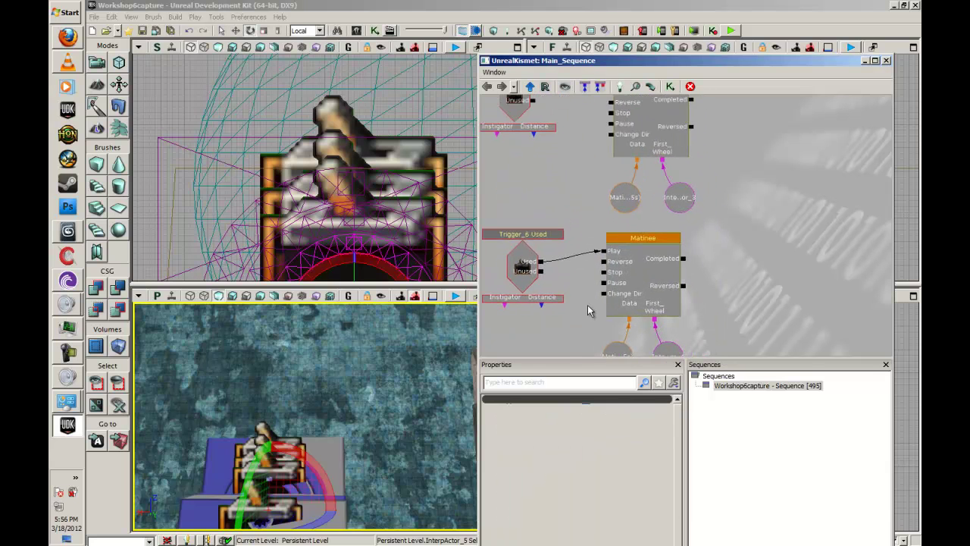
# Step: Look over the three trigger-to-Matinee chains in Kismet and the ring assembly in the level from several angles
pyautogui.moveTo(279, 438); pyautogui.dragTo(269, 489, button='right')
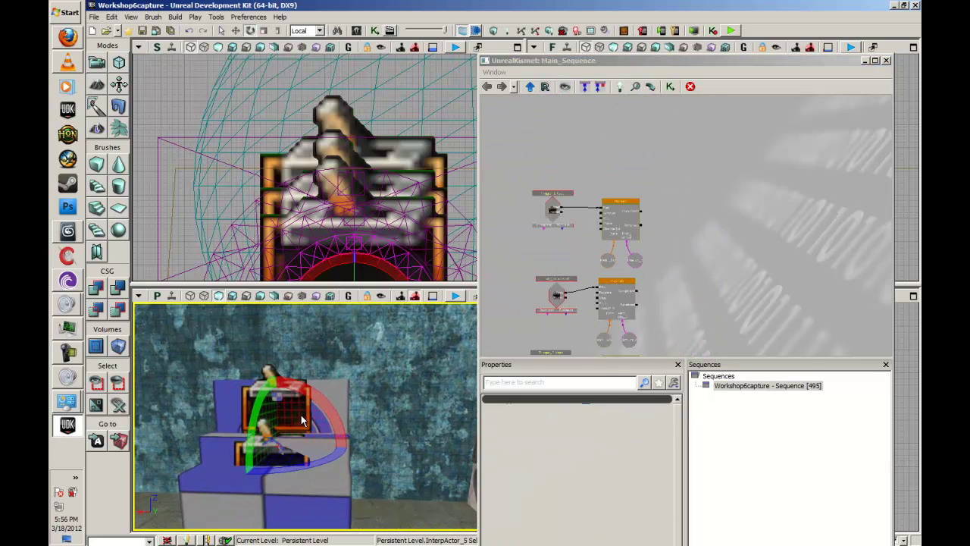
pyautogui.moveTo(678, 262); pyautogui.dragTo(765, 63)
pyautogui.scroll(-3, 701, 177)
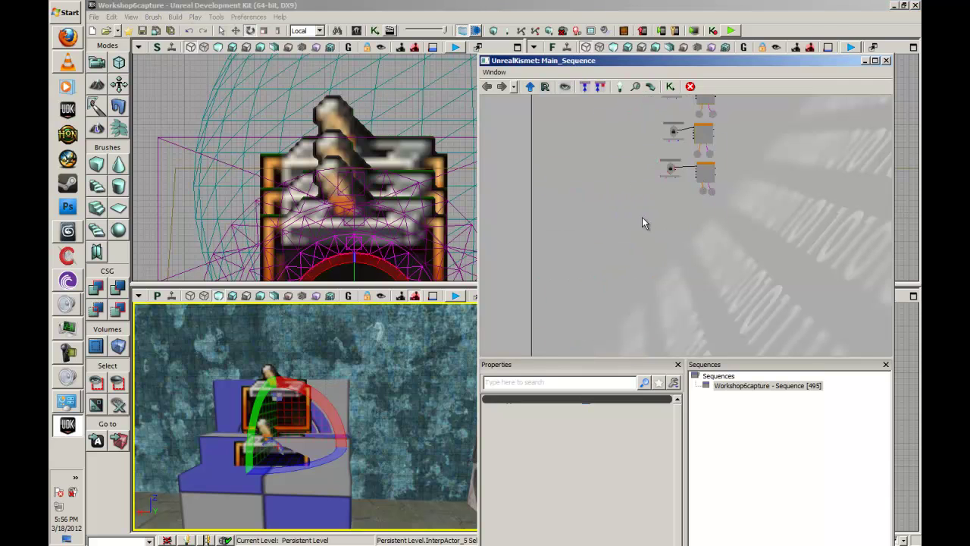
pyautogui.moveTo(780, 134); pyautogui.dragTo(620, 294)
pyautogui.scroll(2, 620, 293)
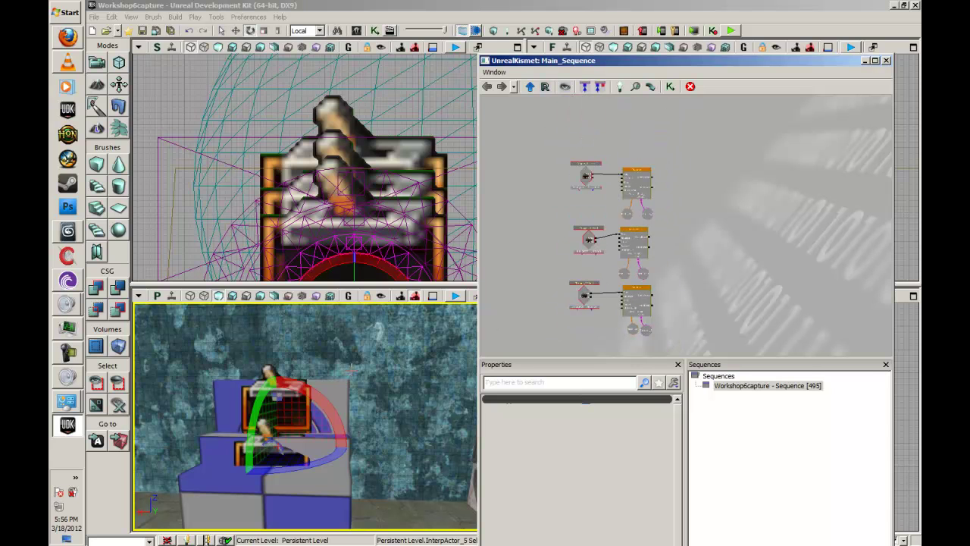
pyautogui.moveTo(311, 364); pyautogui.dragTo(356, 369, button='right')
pyautogui.scroll(2, 308, 346)
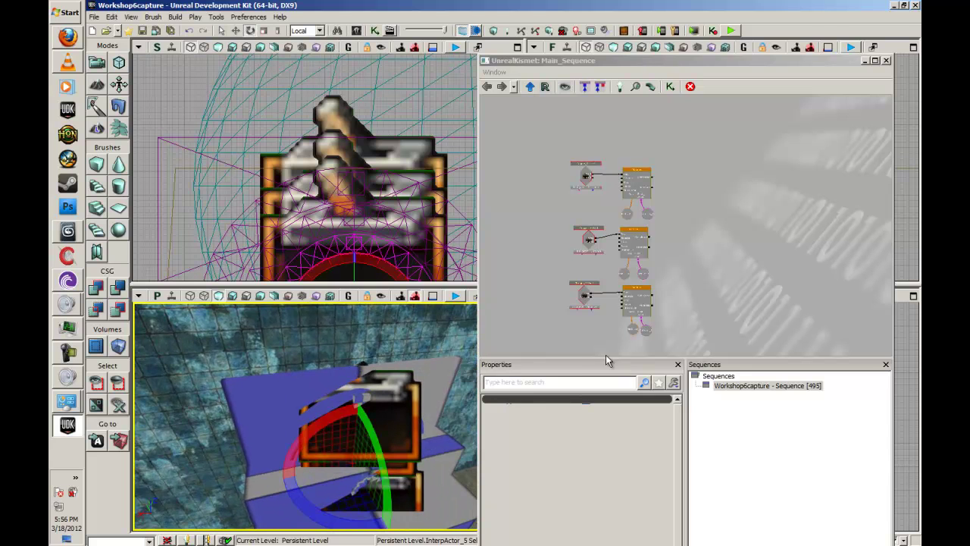
pyautogui.moveTo(398, 354); pyautogui.dragTo(498, 378, button='right')
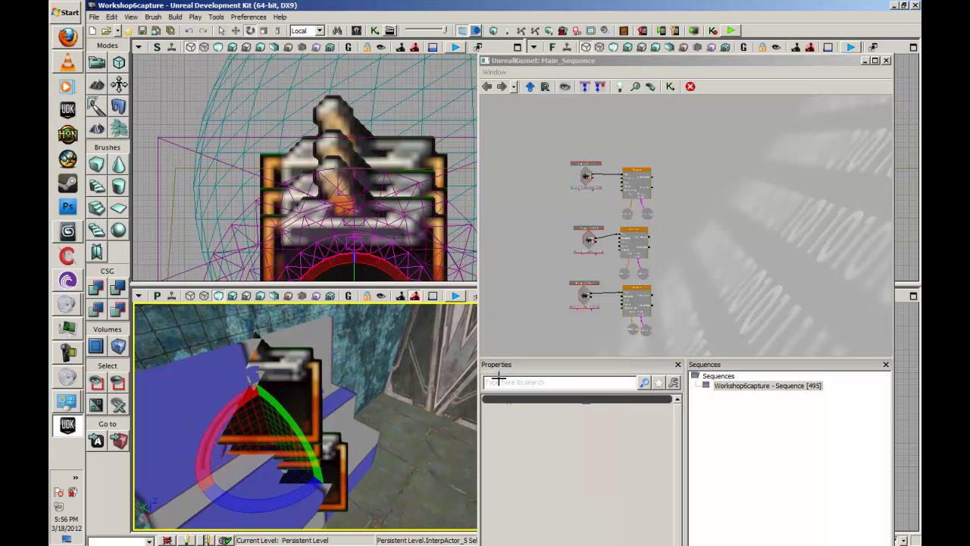